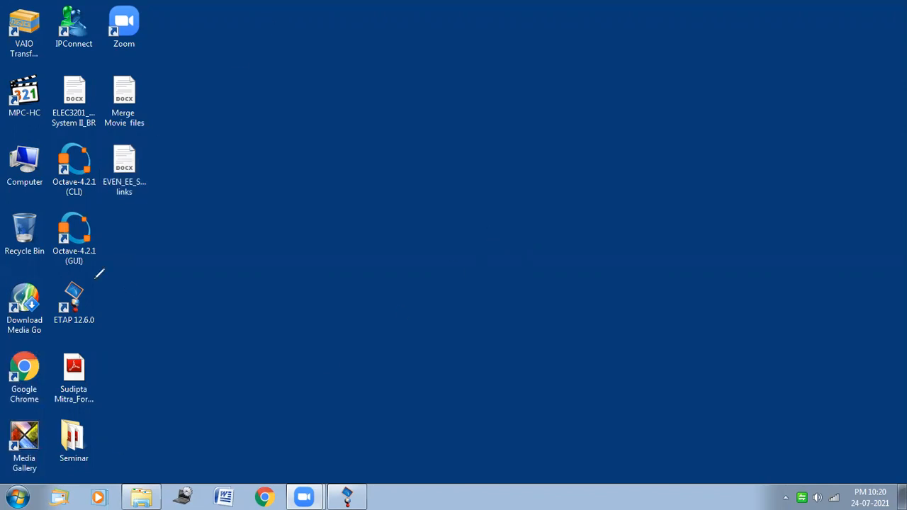
mouse_move(58, 285)
mouse_down()
mouse_move(76, 278)
mouse_move(110, 303)
mouse_move(104, 330)
mouse_move(44, 335)
mouse_move(41, 297)
mouse_move(75, 279)
mouse_up()
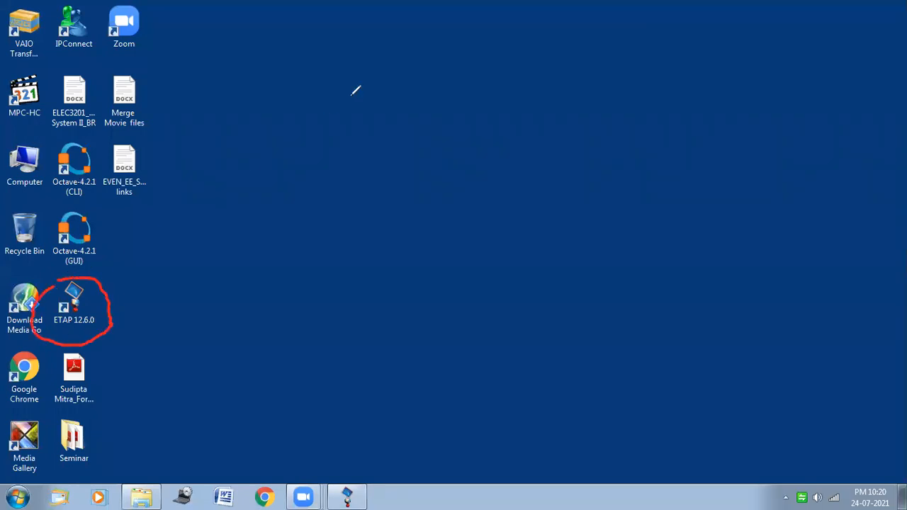
click(656, 56)
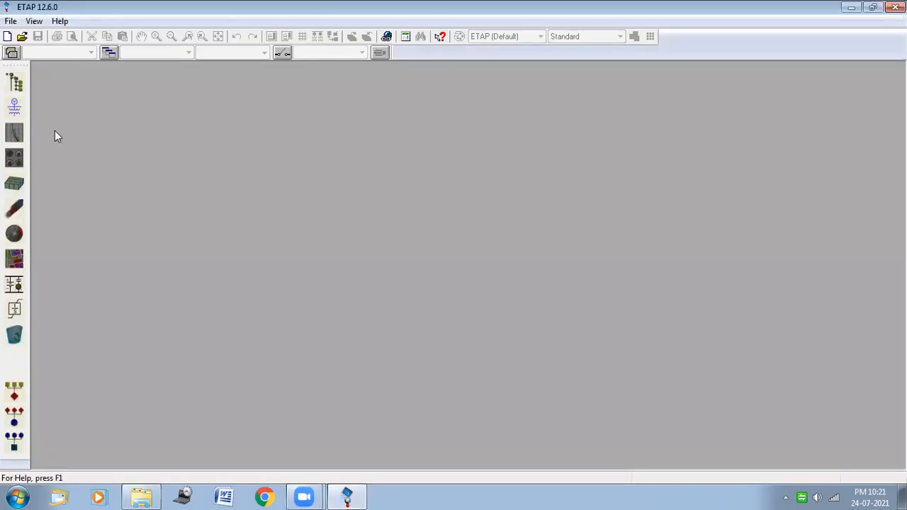
- Start a new project file and set its directory to C:\A_ETAP_test
click(11, 23)
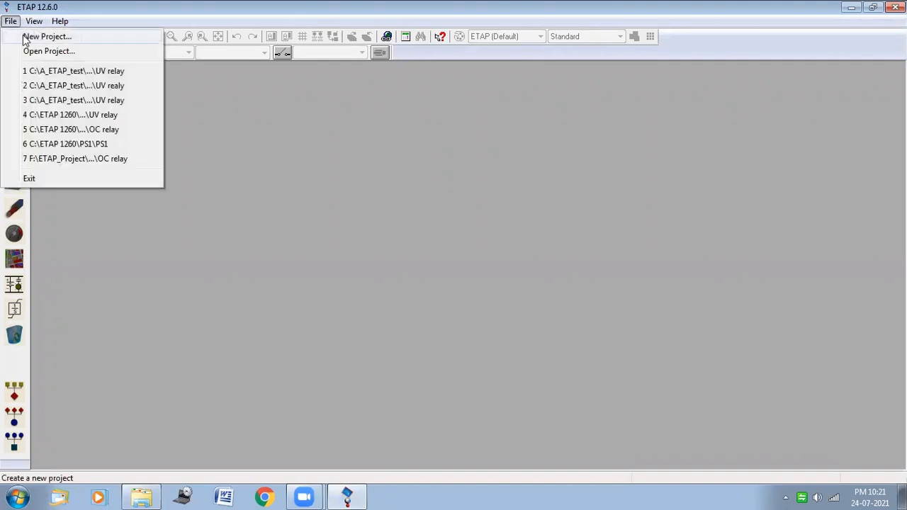
click(25, 39)
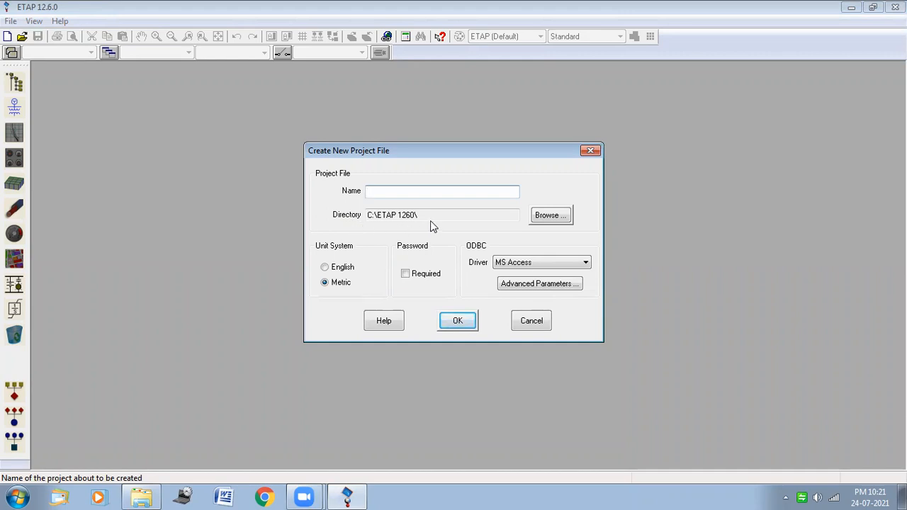
click(556, 218)
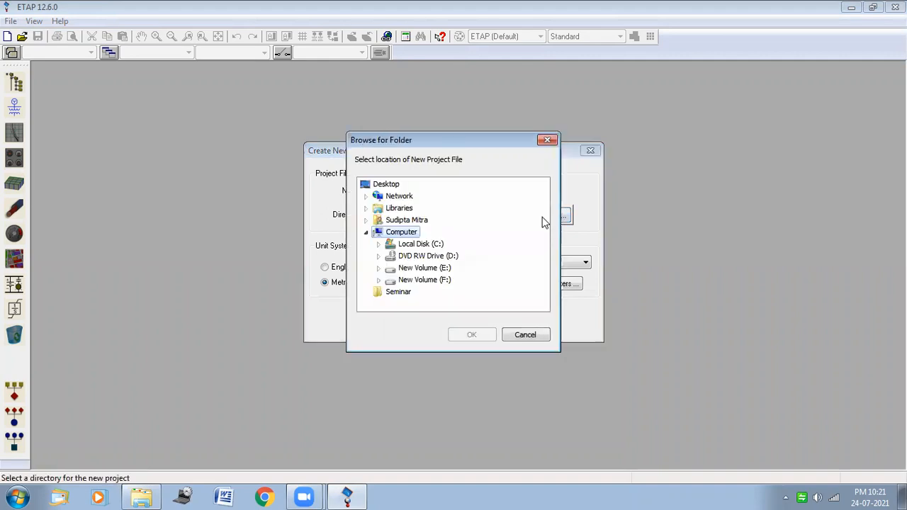
click(433, 243)
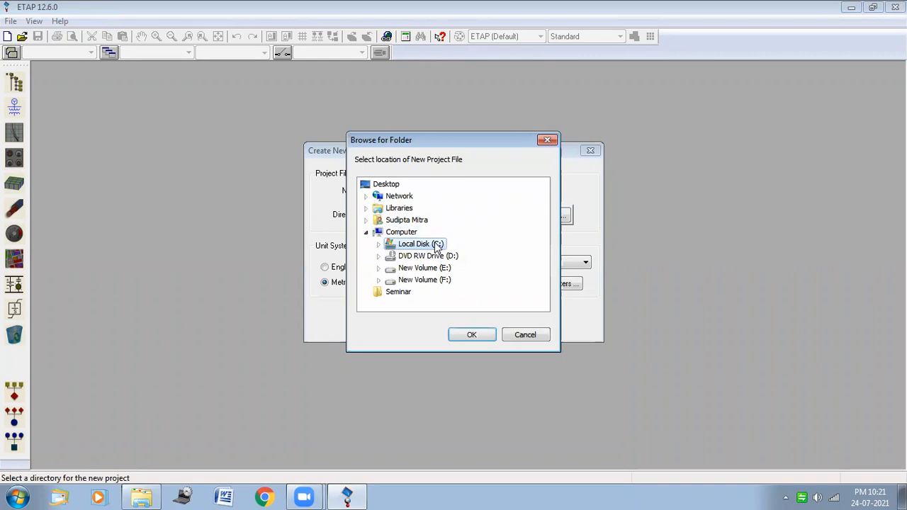
double_click(434, 244)
click(436, 247)
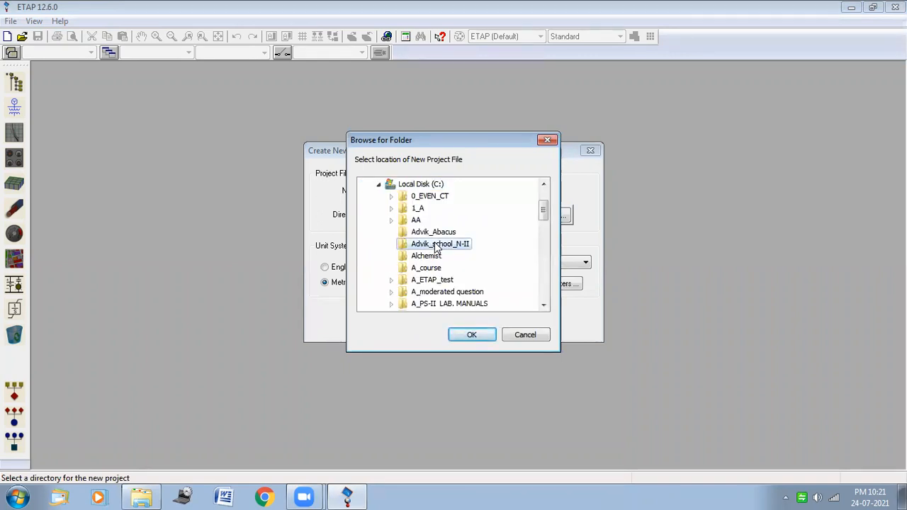
double_click(445, 281)
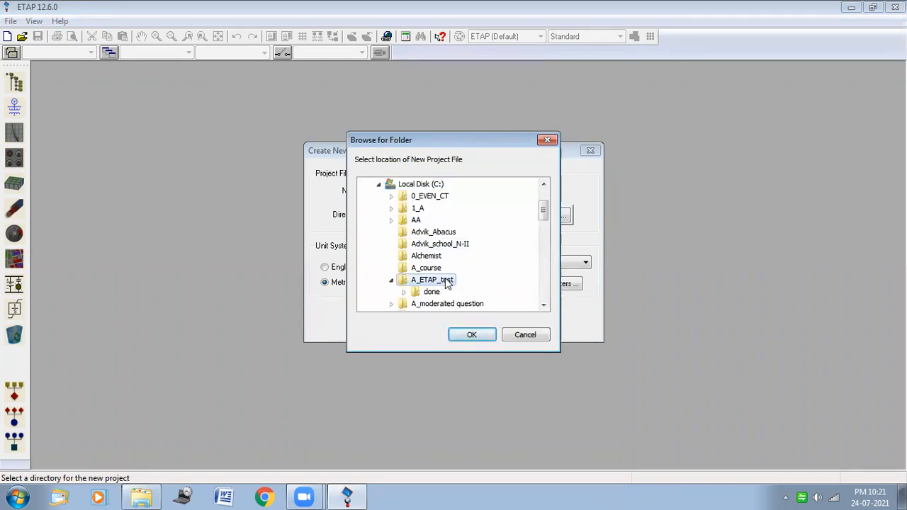
click(471, 333)
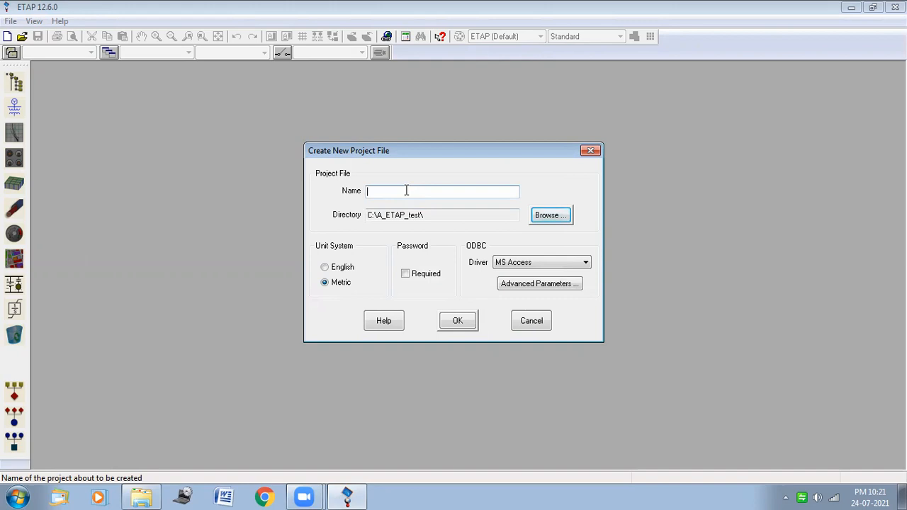
- Name the project UV relay, choose the Metric unit system and create the project file
text(UV relay)
mouse_move(318, 259)
mouse_down()
mouse_move(345, 250)
mouse_move(326, 293)
mouse_move(344, 300)
mouse_move(322, 298)
mouse_move(311, 276)
mouse_move(319, 253)
mouse_up()
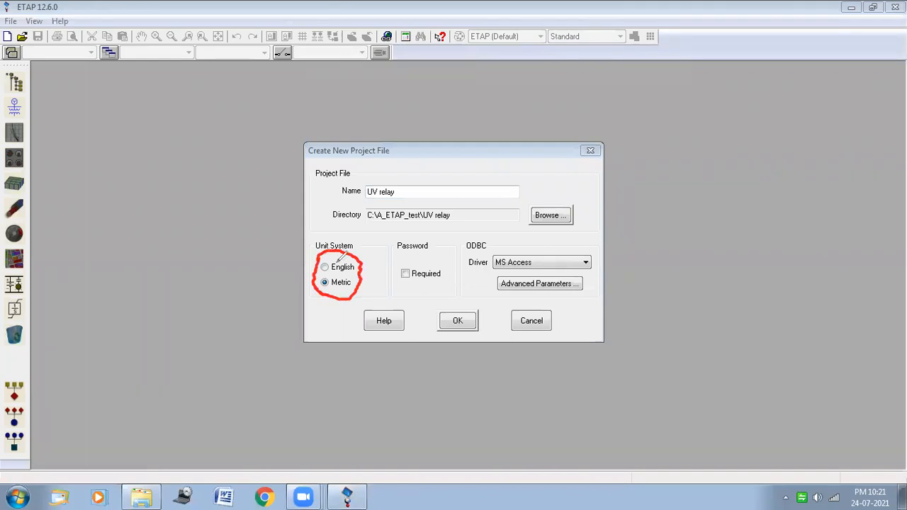
click(625, 53)
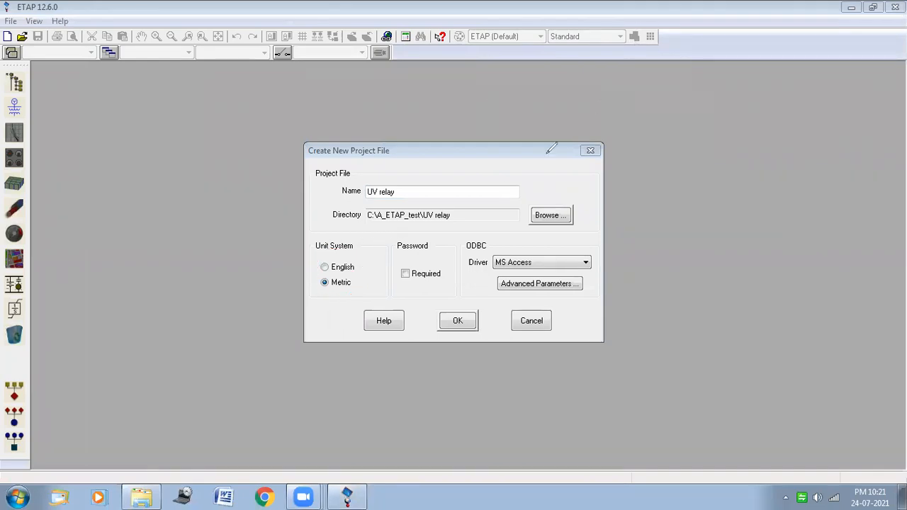
click(324, 282)
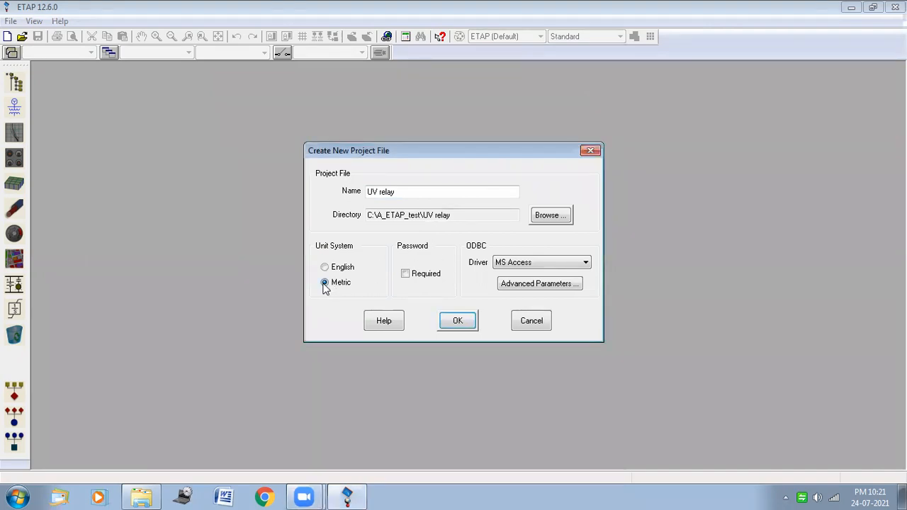
click(462, 322)
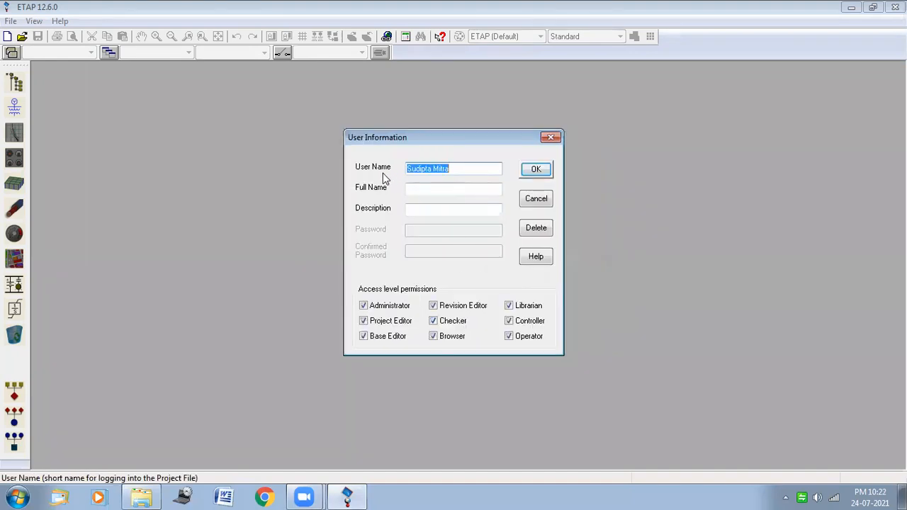
- Accept the default user information and maximize the OLV1 one-line diagram window
click(539, 170)
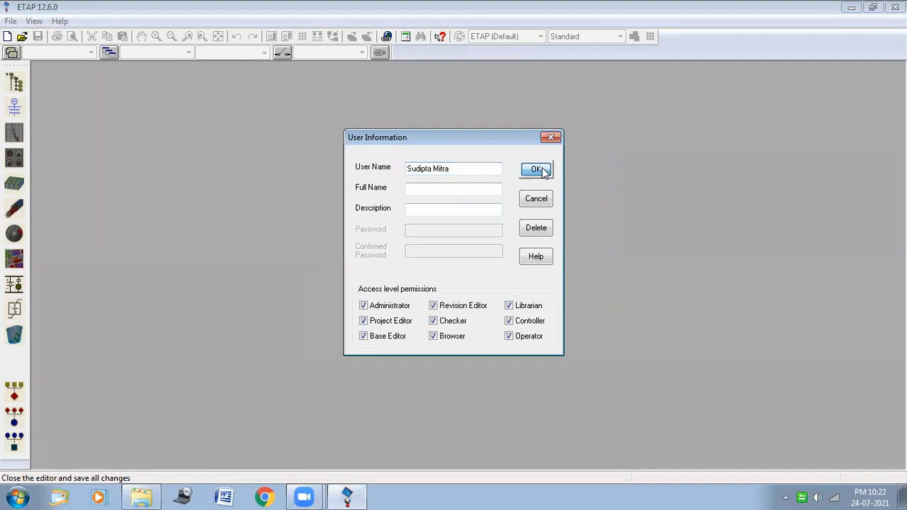
click(542, 171)
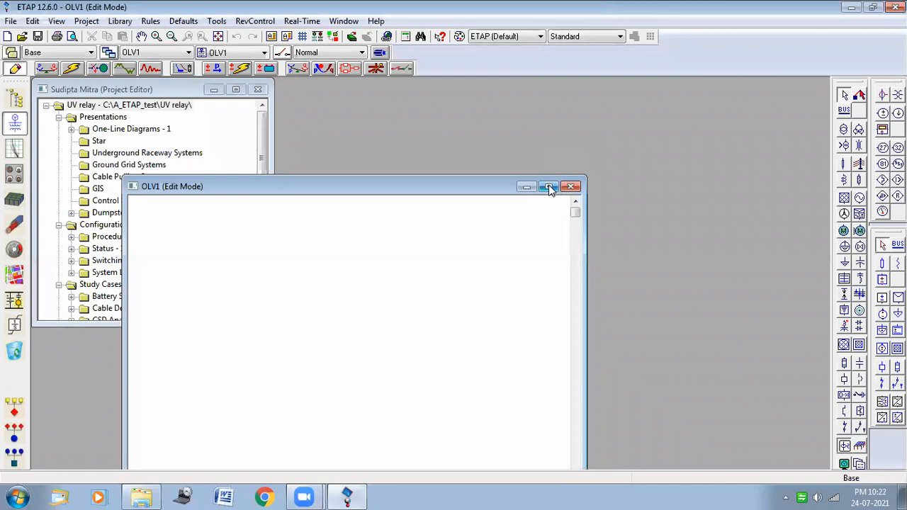
click(550, 187)
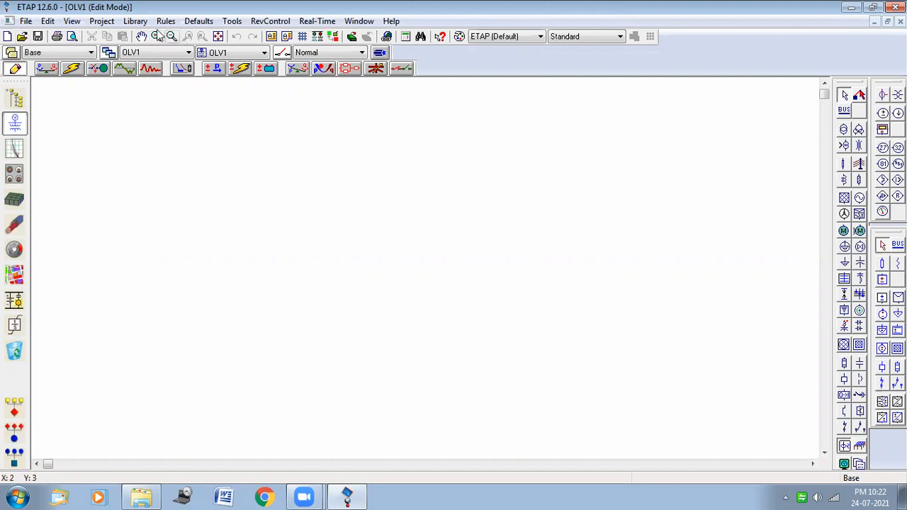
click(558, 22)
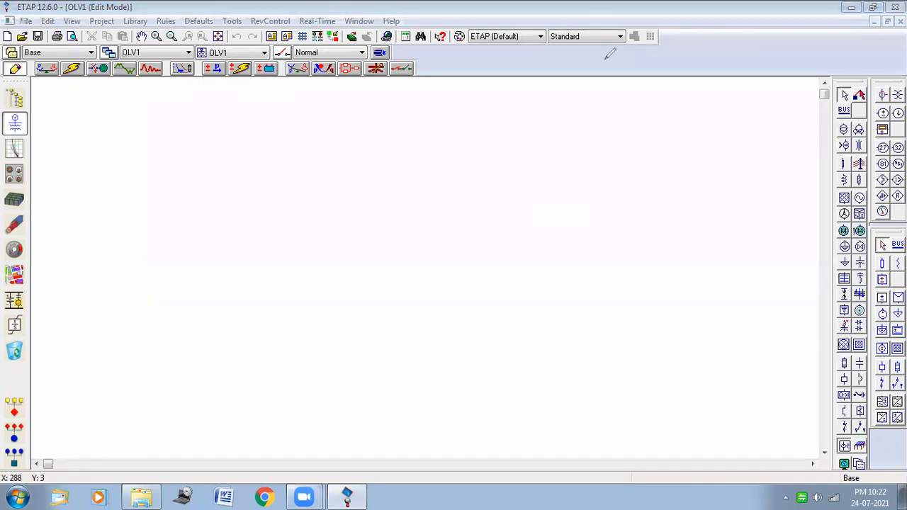
mouse_move(822, 97)
mouse_down()
mouse_move(866, 65)
mouse_move(880, 94)
mouse_move(885, 212)
mouse_move(848, 250)
mouse_move(808, 174)
mouse_move(822, 79)
mouse_up()
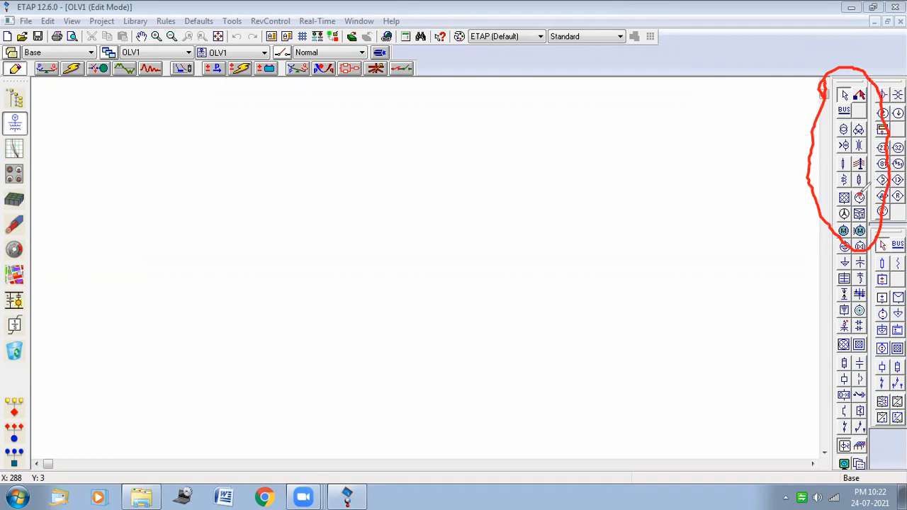
drag(861, 197, 879, 185)
drag(839, 112, 865, 99)
drag(841, 129, 865, 112)
mouse_move(850, 244)
mouse_down()
mouse_move(866, 255)
mouse_move(859, 268)
mouse_move(839, 256)
mouse_move(835, 280)
mouse_up()
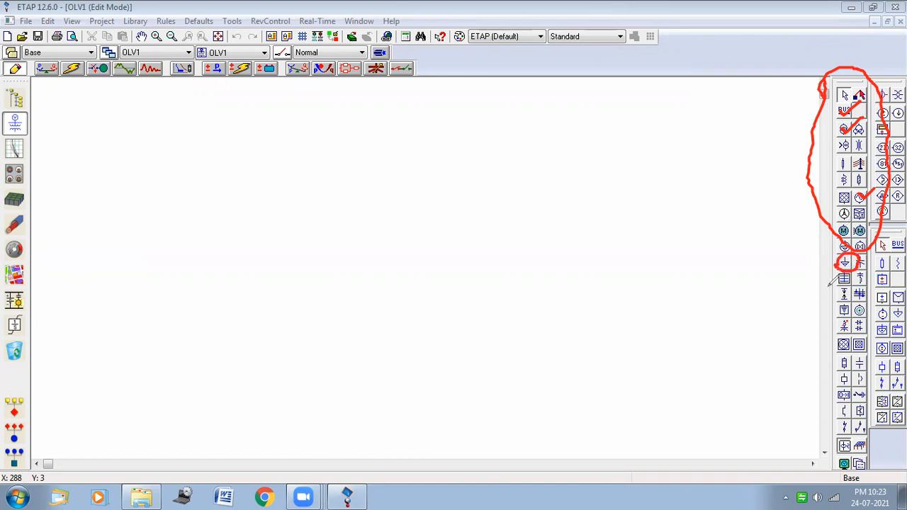
mouse_move(835, 221)
mouse_down()
mouse_move(844, 217)
mouse_move(851, 238)
mouse_move(833, 221)
mouse_up()
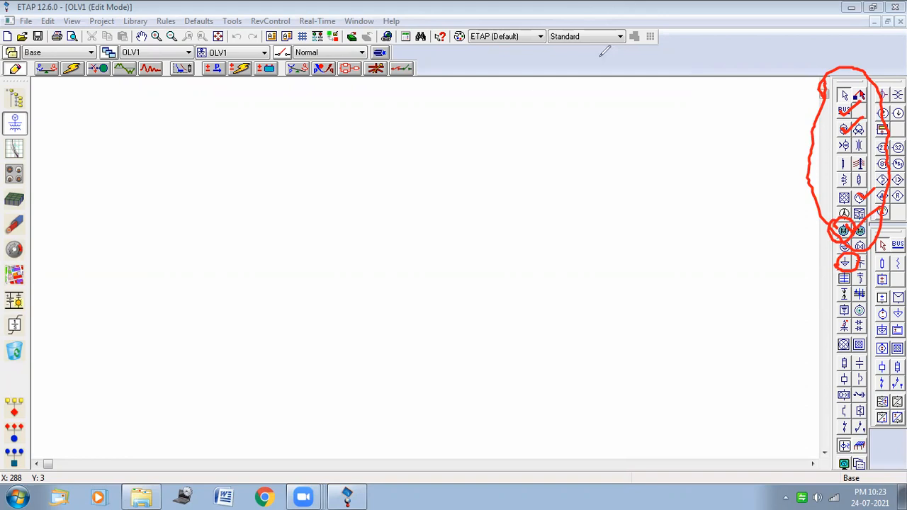
key(Escape)
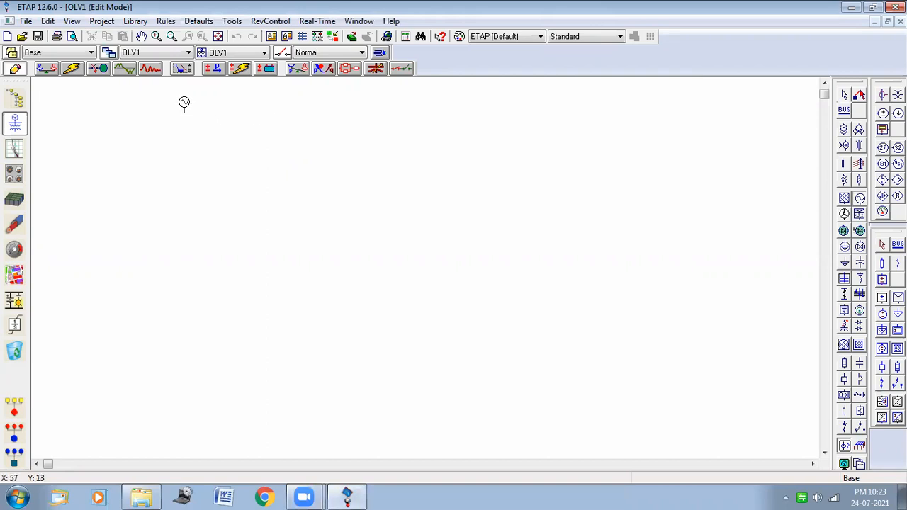
- Place a synchronous generator near the upper edge of the empty one-line diagram
click(183, 109)
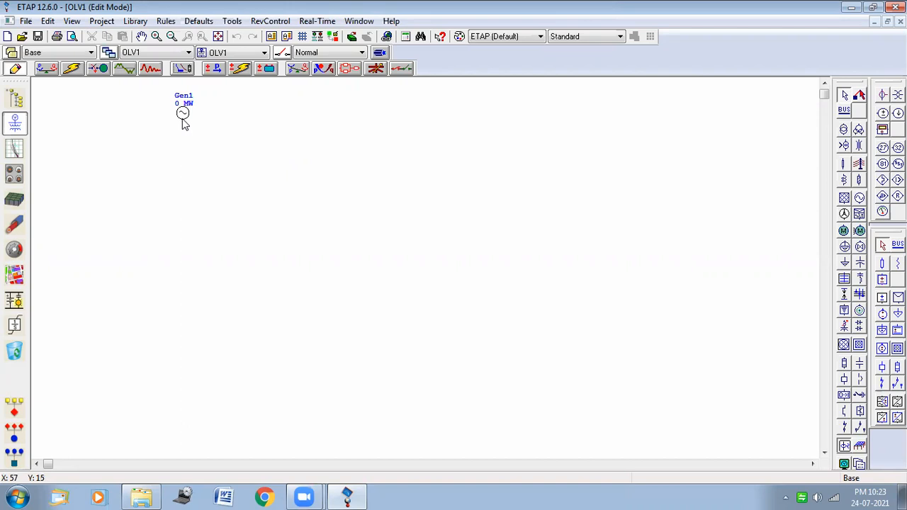
click(156, 36)
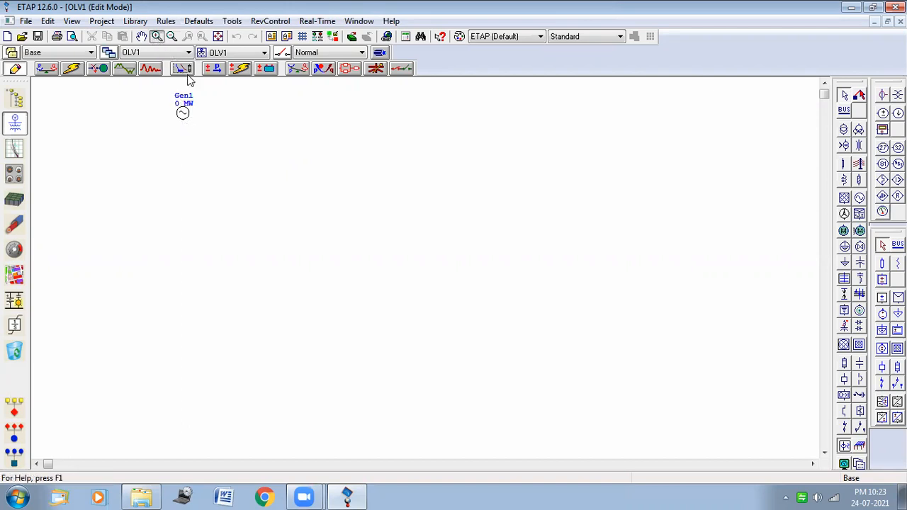
click(182, 113)
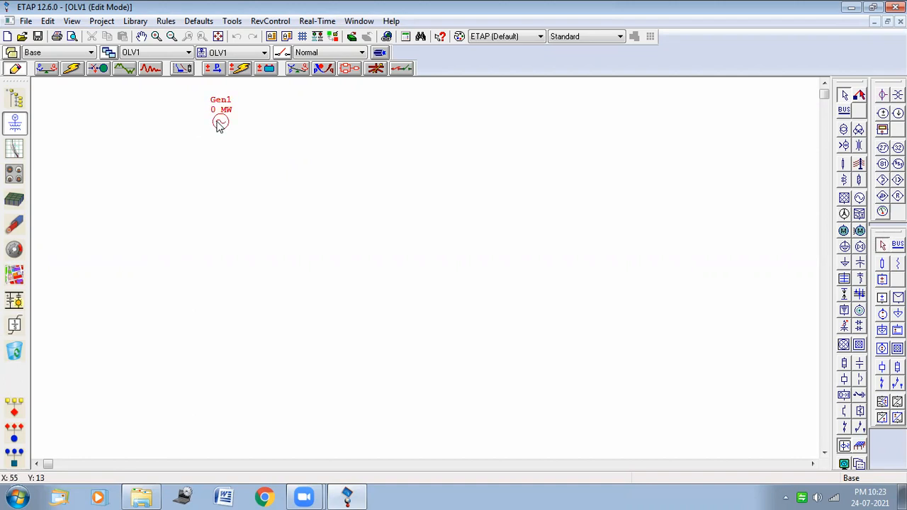
click(220, 122)
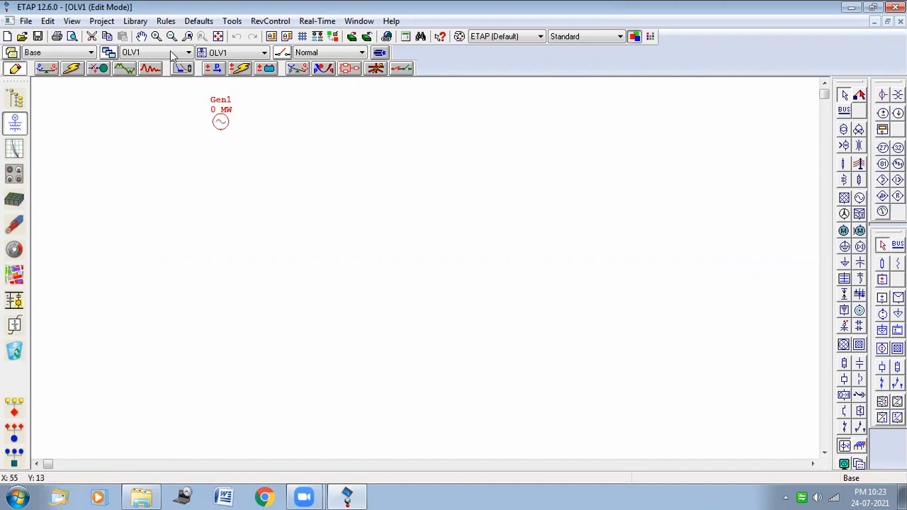
click(156, 37)
click(243, 122)
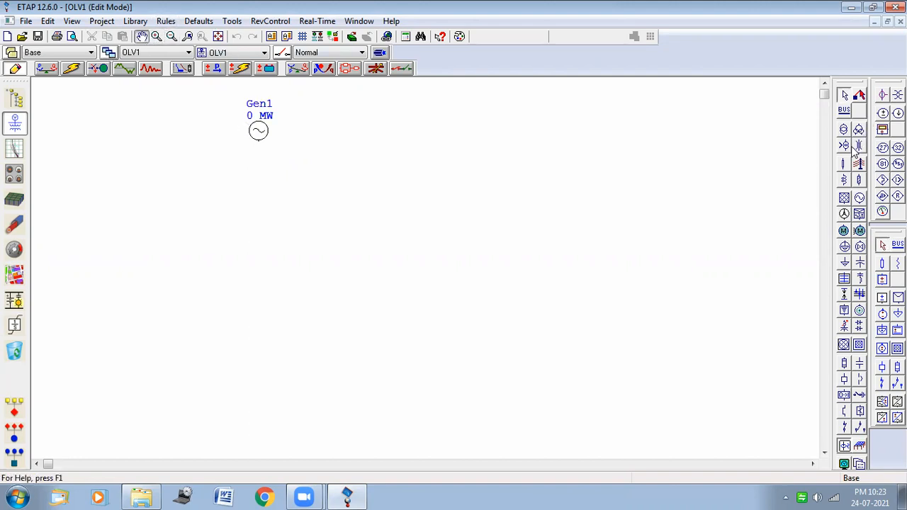
- Place a bus just below the generator and lengthen it so that it extends on both sides of the generator
click(845, 111)
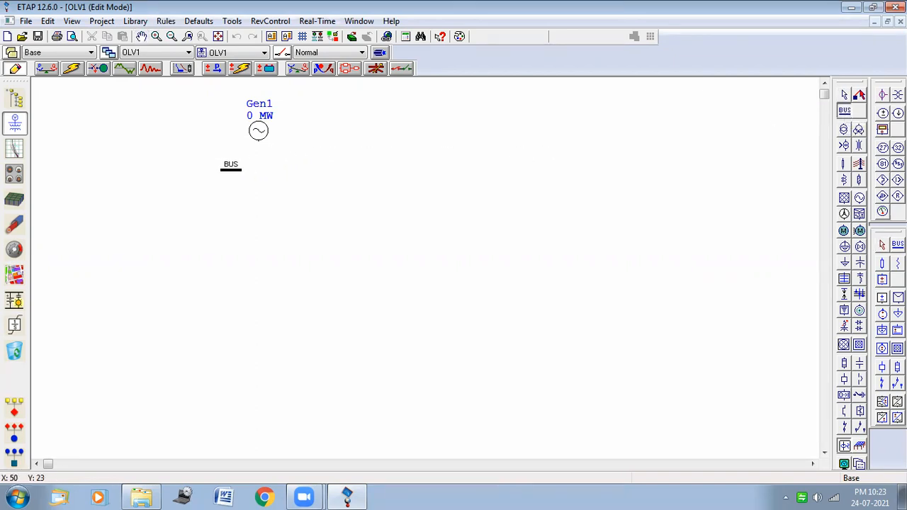
click(231, 169)
click(237, 170)
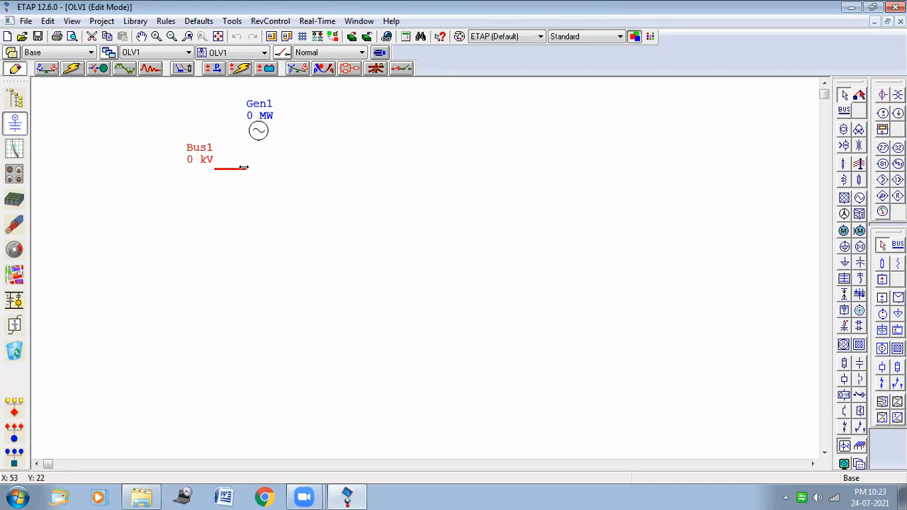
drag(245, 168, 298, 169)
- Place a two-winding transformer centred below the first bus, a short distance beneath it
click(844, 132)
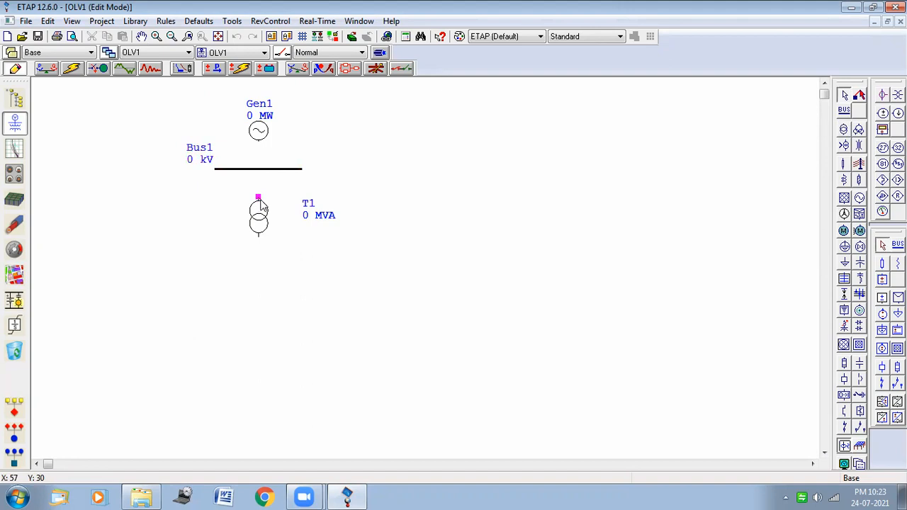
drag(260, 203, 259, 196)
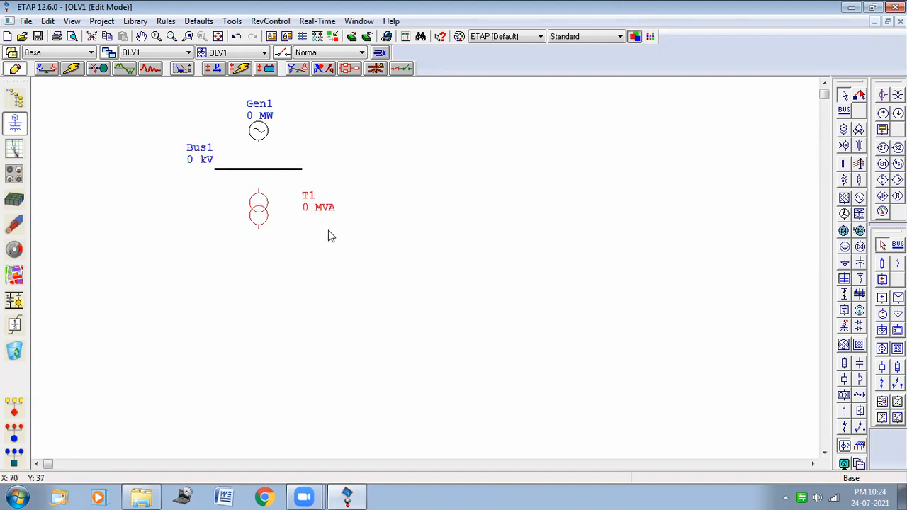
click(401, 246)
- Place a second bus, lengthened to slightly more than the first, below the transformer and an induction motor beneath it
click(844, 110)
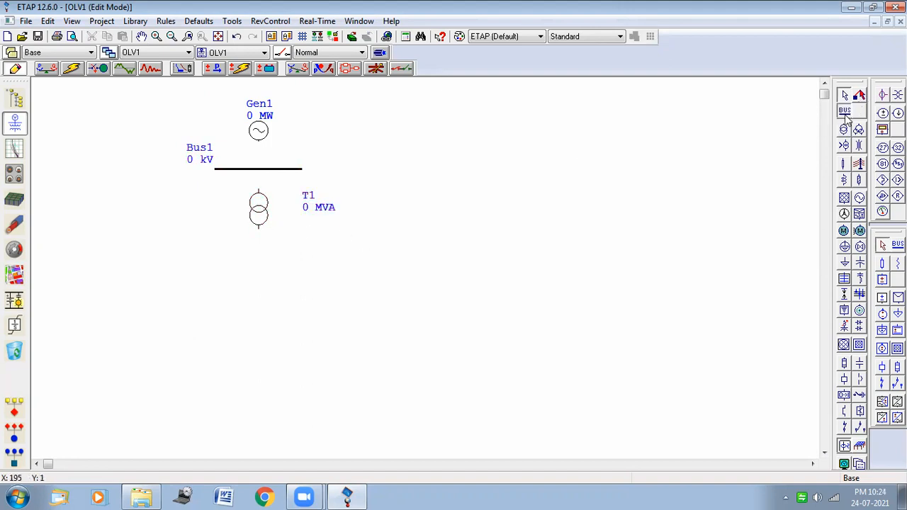
click(227, 295)
click(233, 296)
drag(234, 297, 305, 293)
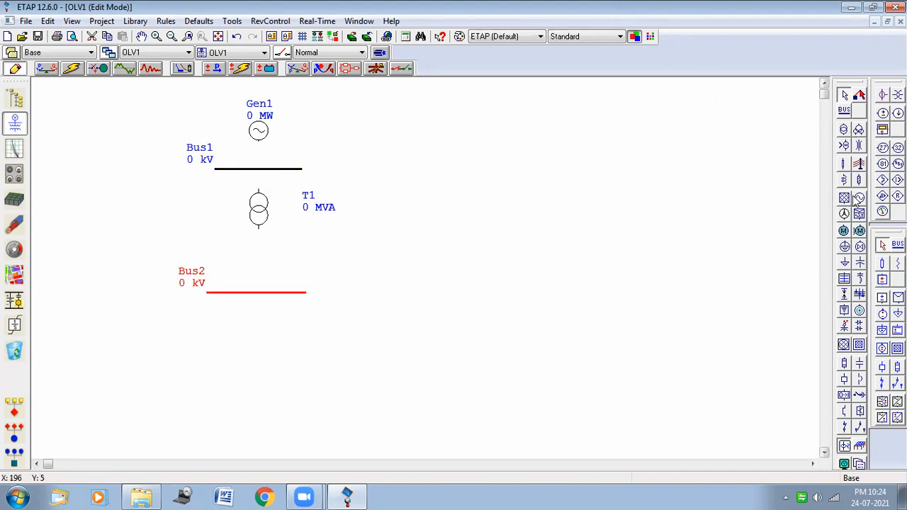
click(844, 233)
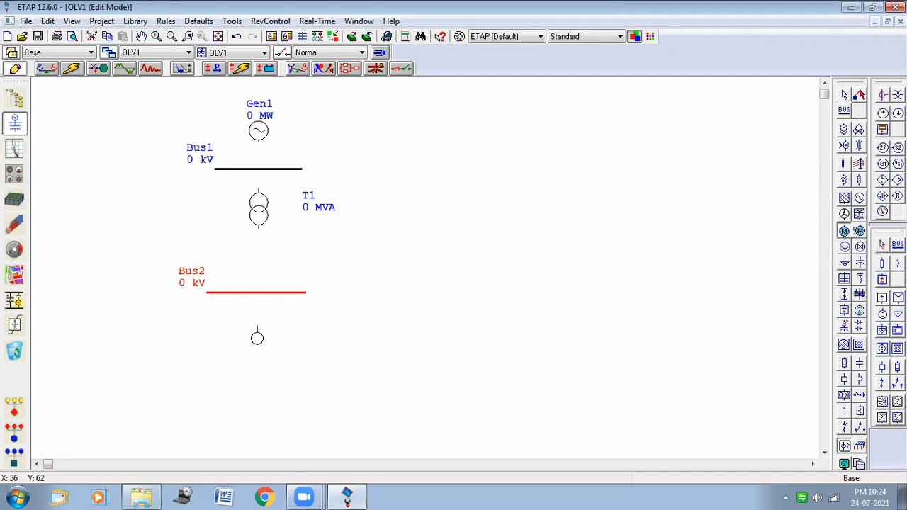
click(258, 338)
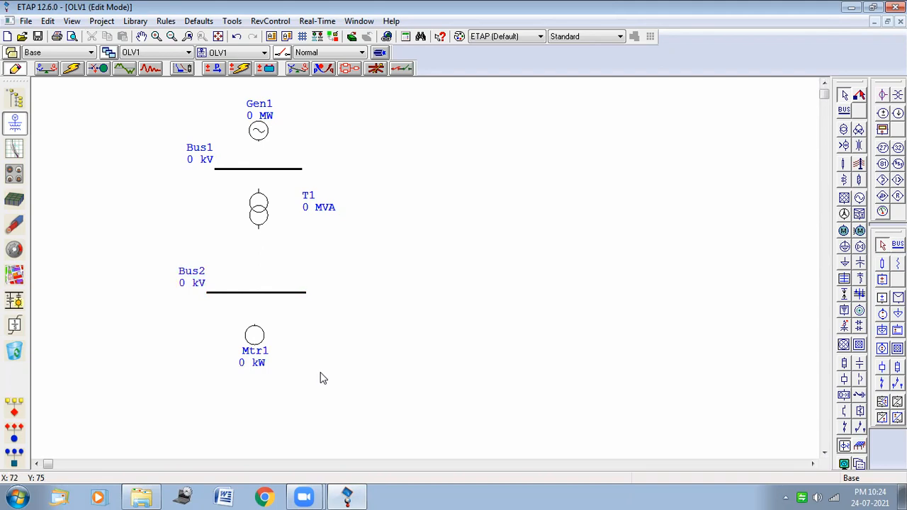
- Open the synchronous generator's properties and set its operation mode to Swing
click(260, 132)
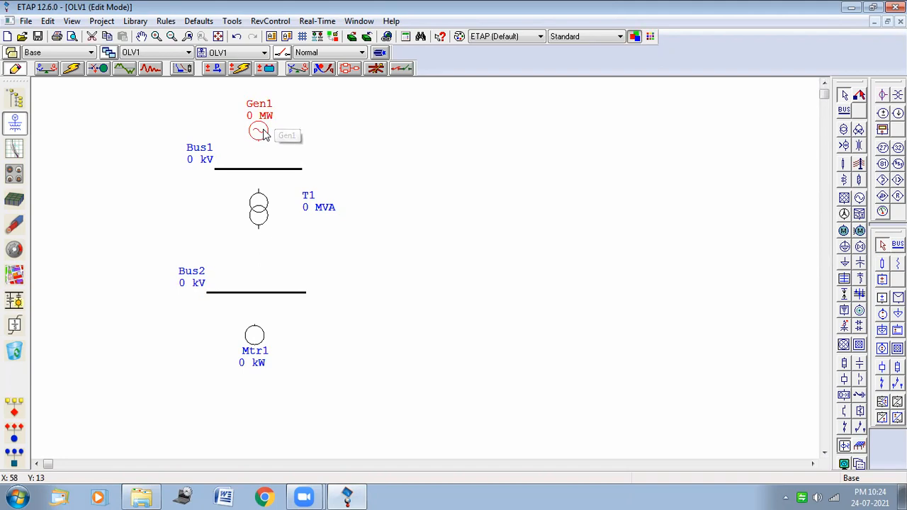
double_click(262, 135)
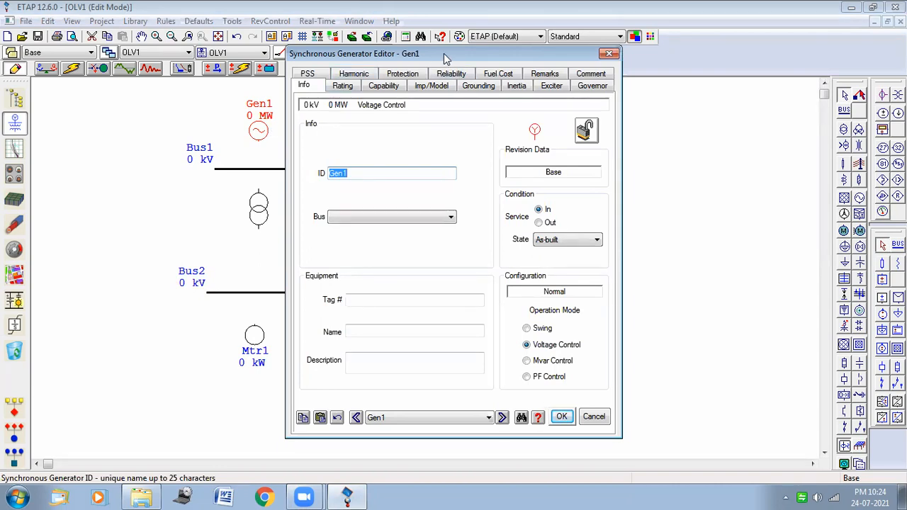
drag(448, 59, 434, 58)
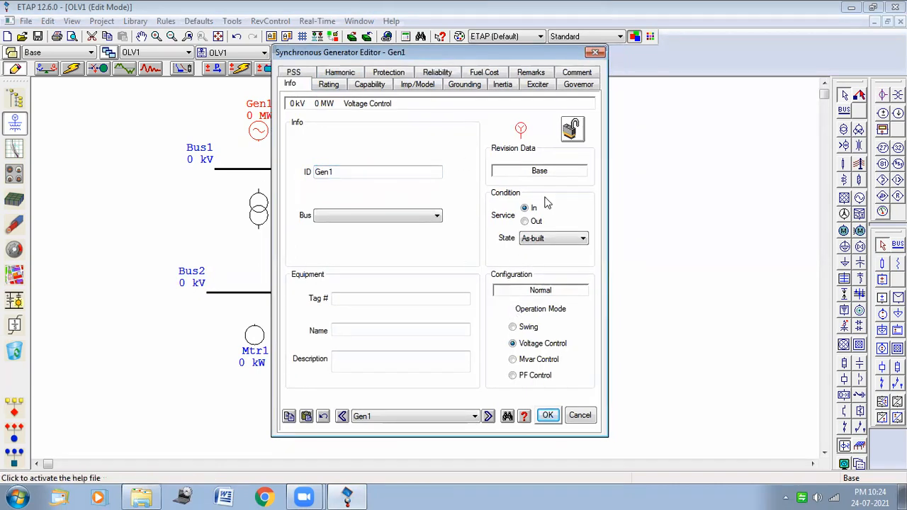
click(417, 24)
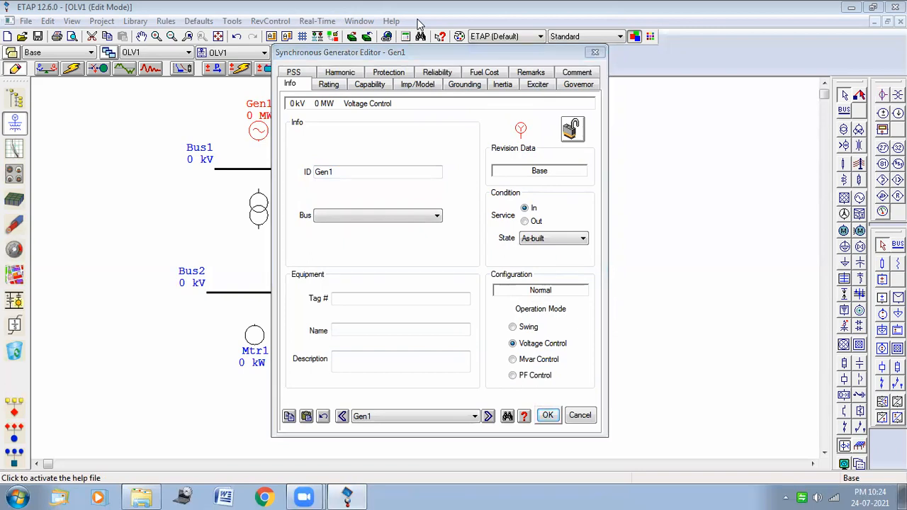
mouse_move(508, 321)
mouse_down()
mouse_move(532, 312)
mouse_move(556, 320)
mouse_move(513, 334)
mouse_move(502, 331)
mouse_move(517, 318)
mouse_move(547, 318)
mouse_up()
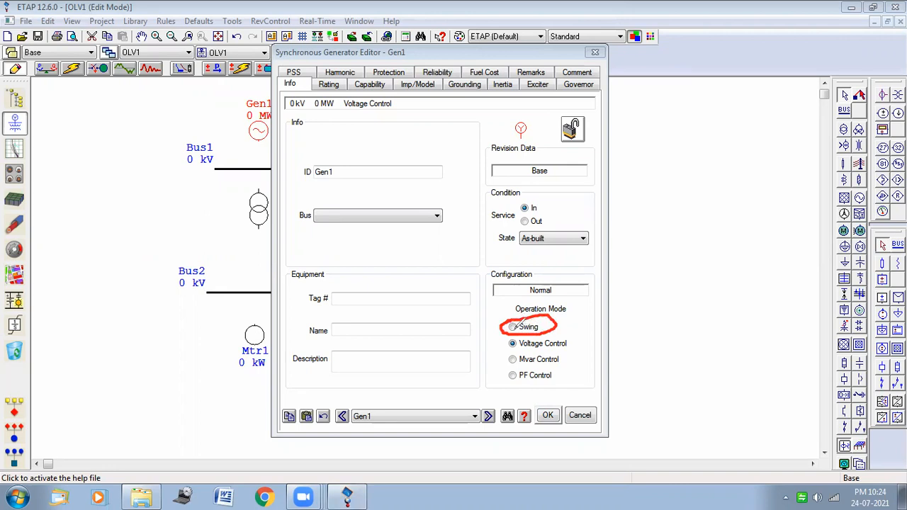
click(512, 41)
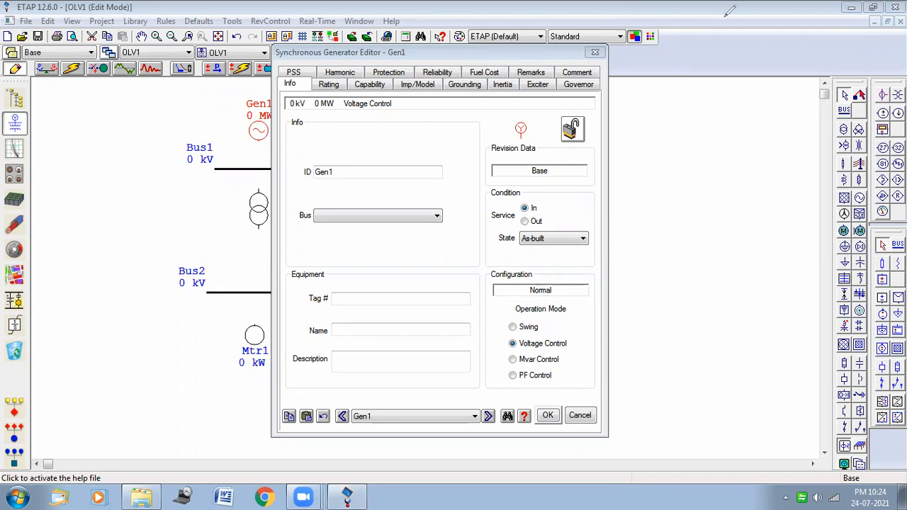
click(526, 325)
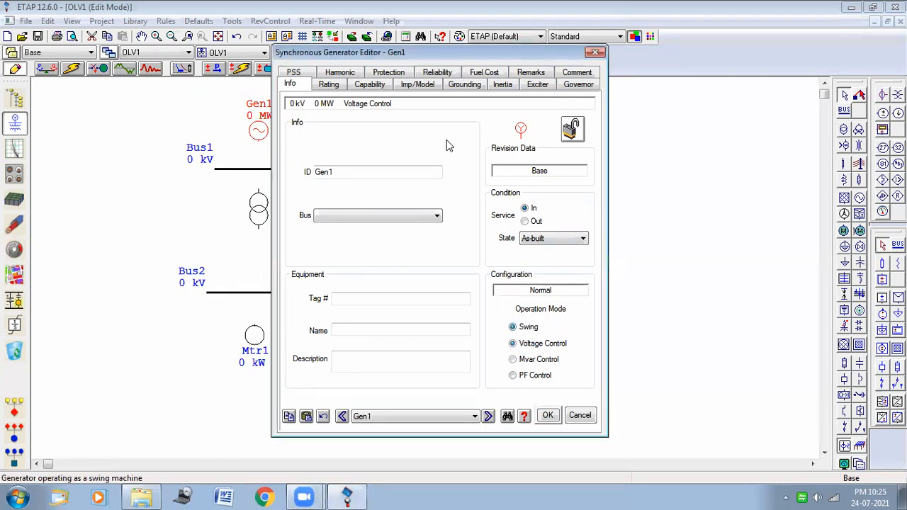
- Rate the generator at 50 MW and 11 kV
click(329, 85)
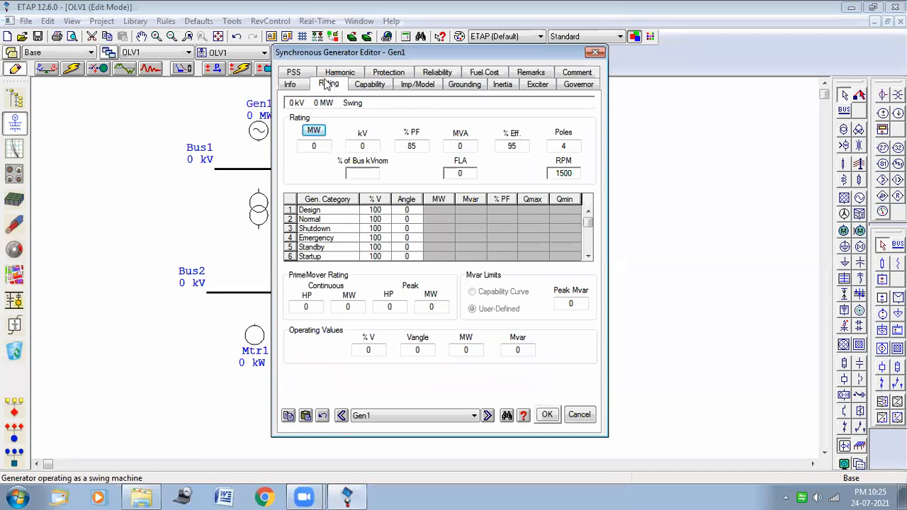
double_click(319, 147)
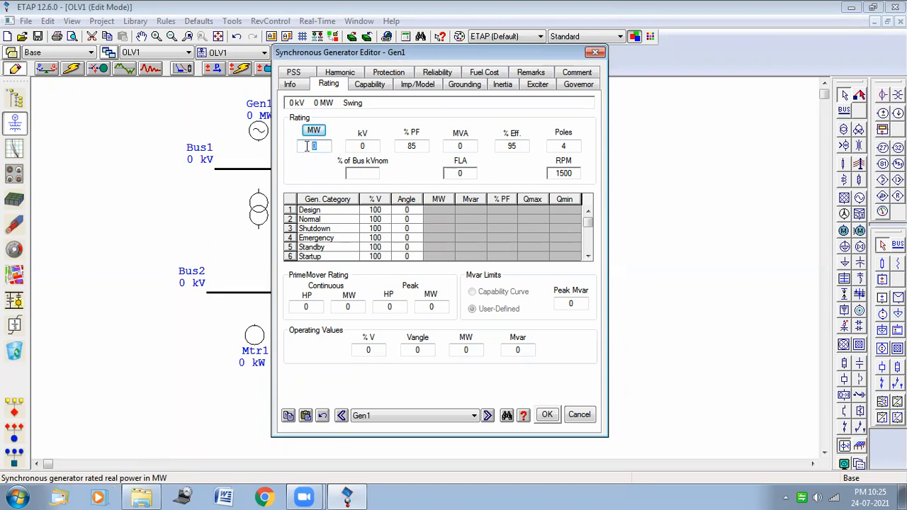
text(50)
click(349, 144)
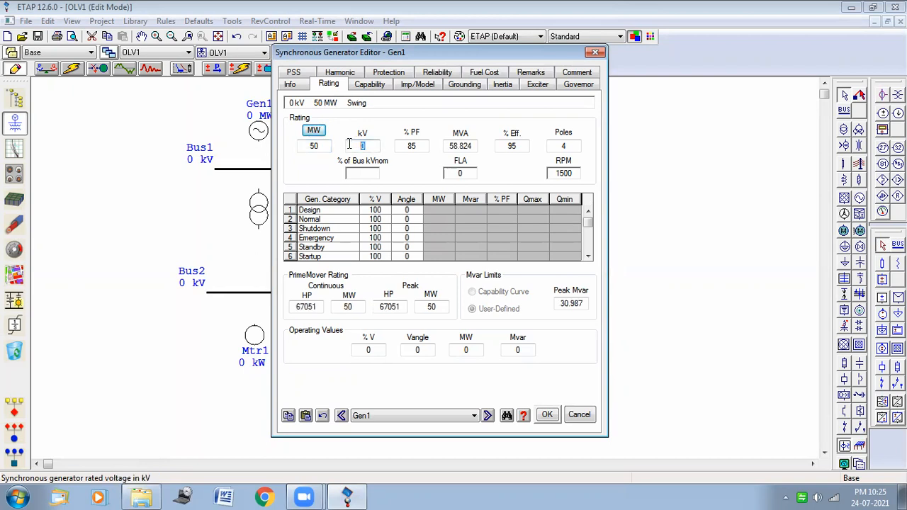
text(11)
- Fill the generator's impedance and dynamic model parameters with the typical data, using the Equivalent model
click(418, 80)
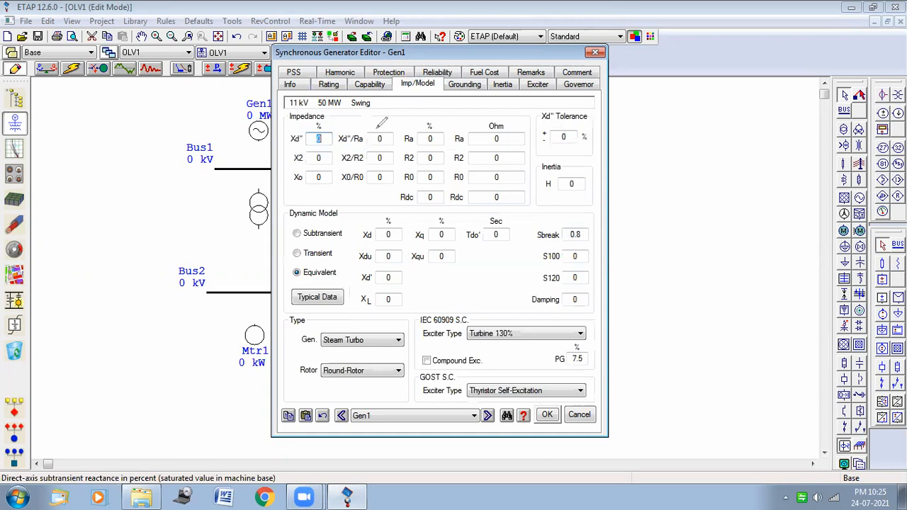
mouse_move(536, 142)
mouse_down()
mouse_move(404, 245)
mouse_move(349, 236)
mouse_move(303, 116)
mouse_up()
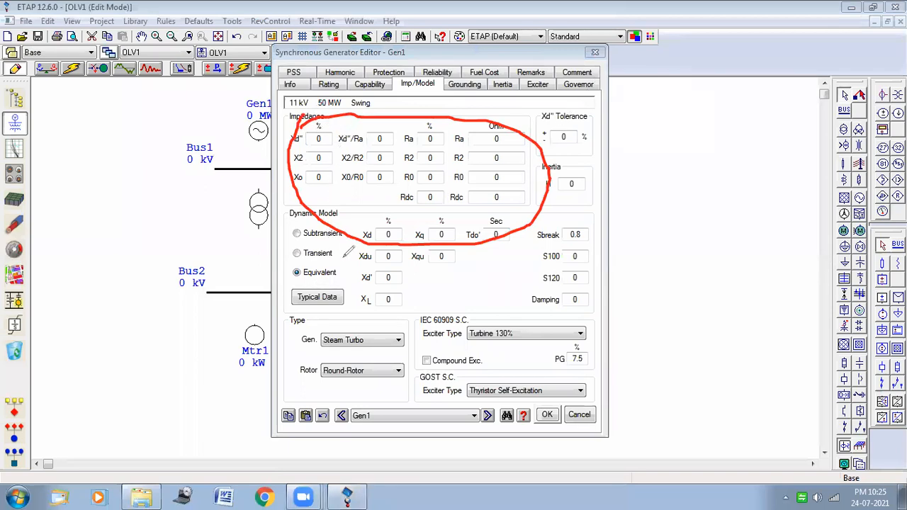
drag(300, 281, 336, 279)
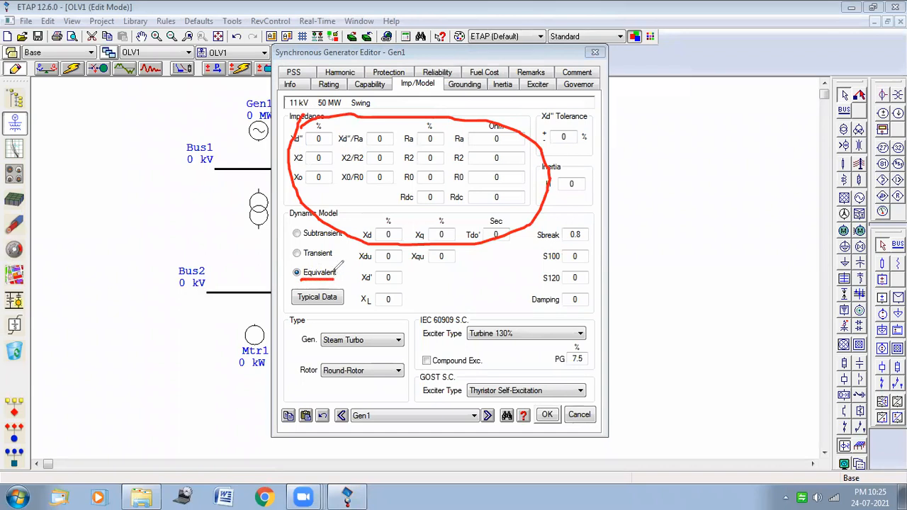
mouse_move(301, 278)
mouse_down()
mouse_move(348, 289)
mouse_move(317, 319)
mouse_move(291, 280)
mouse_up()
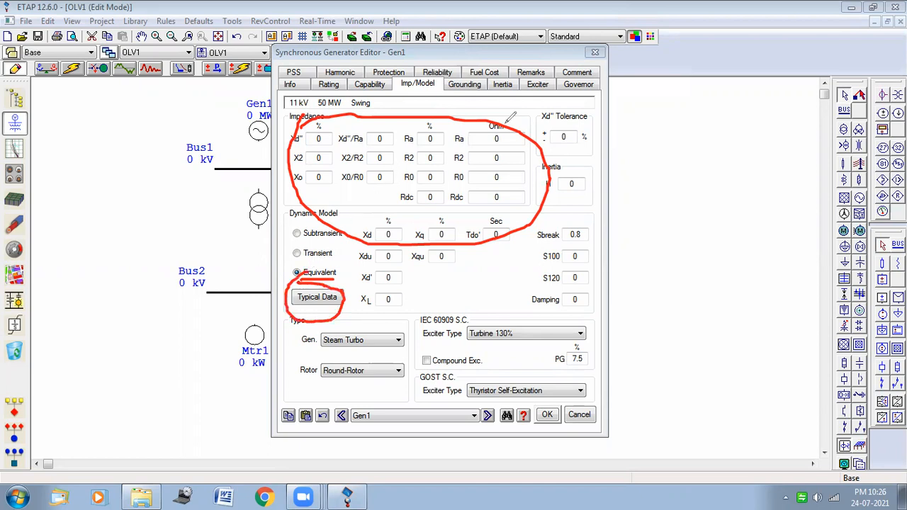
key(e)
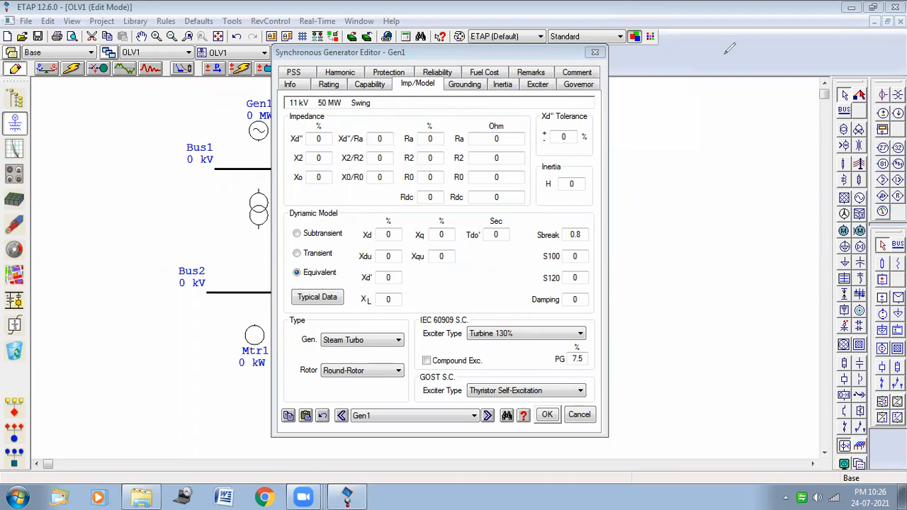
click(318, 297)
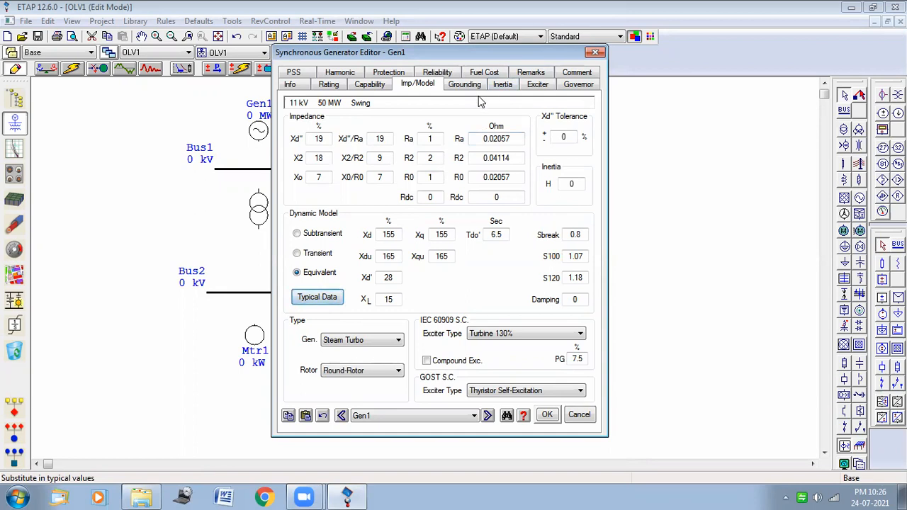
- Set the inertia H of the generator's prime mover, coupling and generator to 0.2 each and accept the generator settings
key(ctrl+Tab)
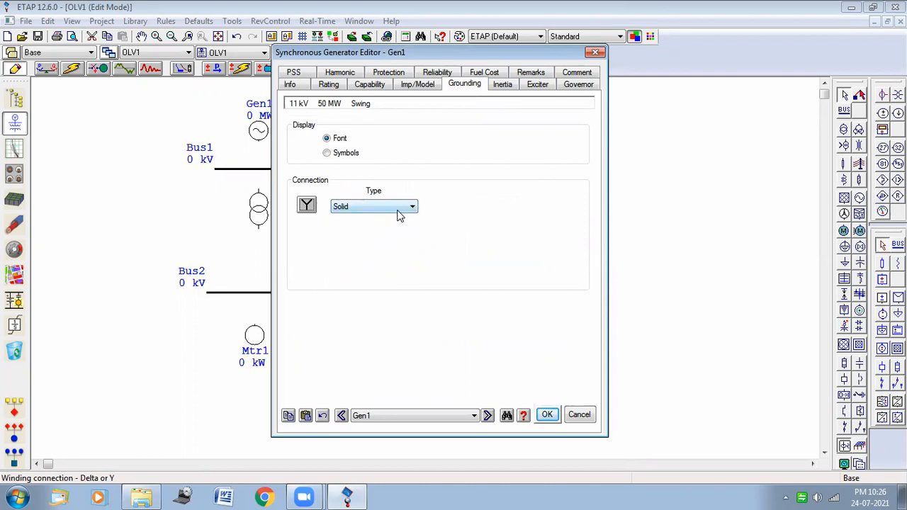
click(501, 88)
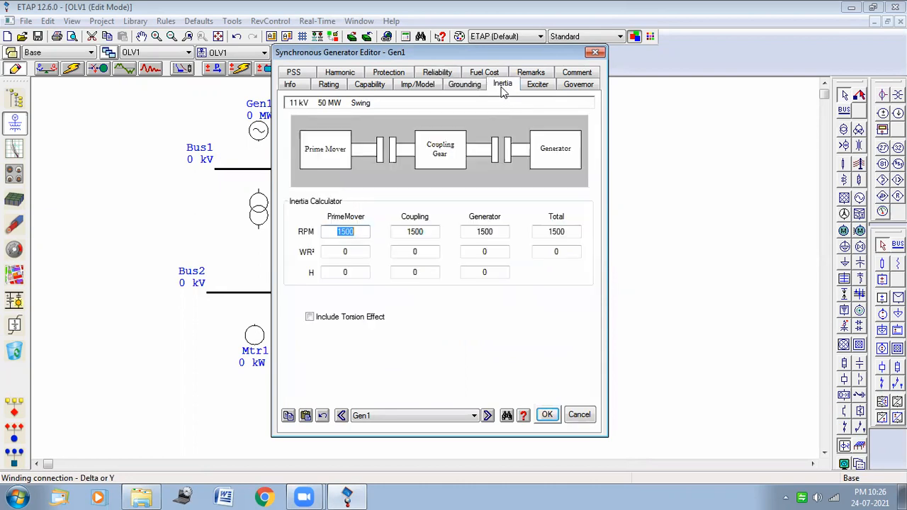
click(361, 276)
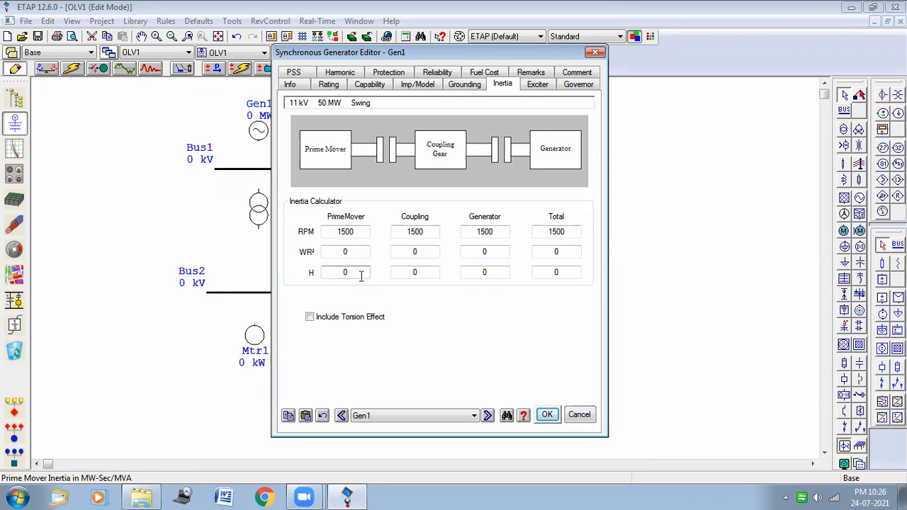
text(.2)
key(Tab)
text(.2)
key(Tab)
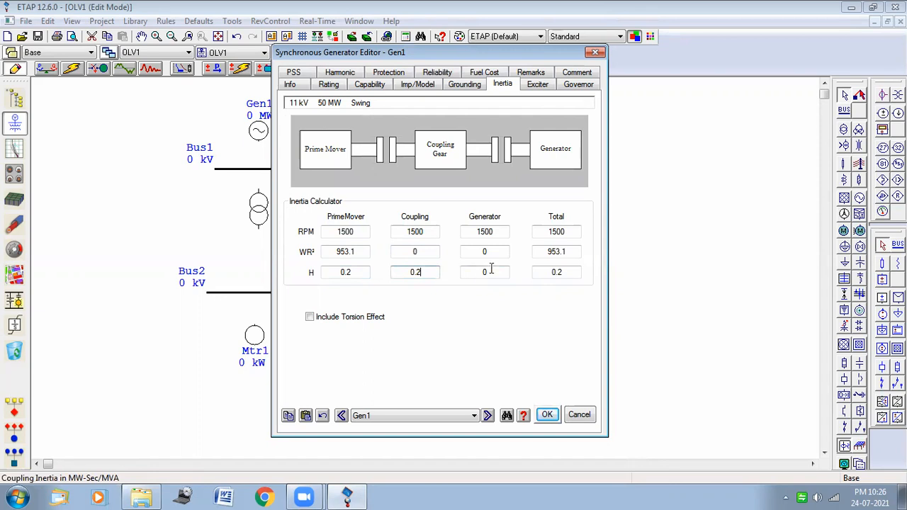
text(.2)
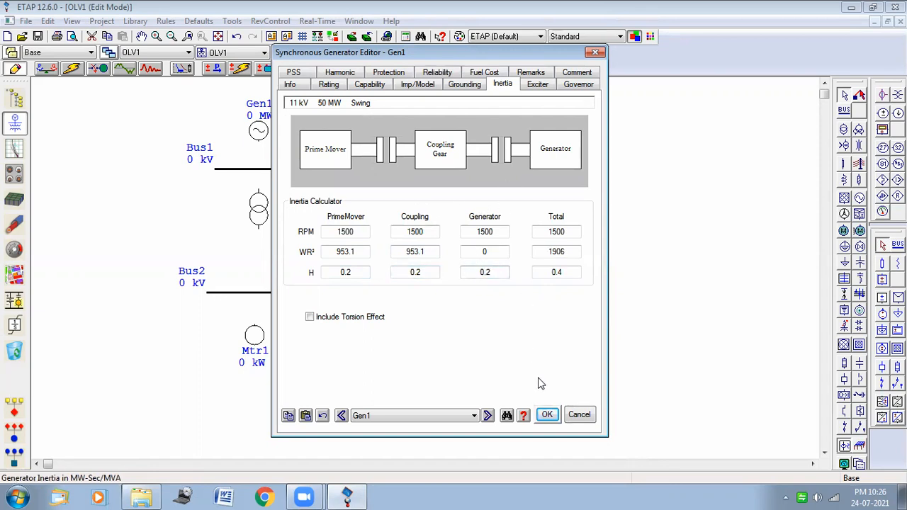
click(549, 416)
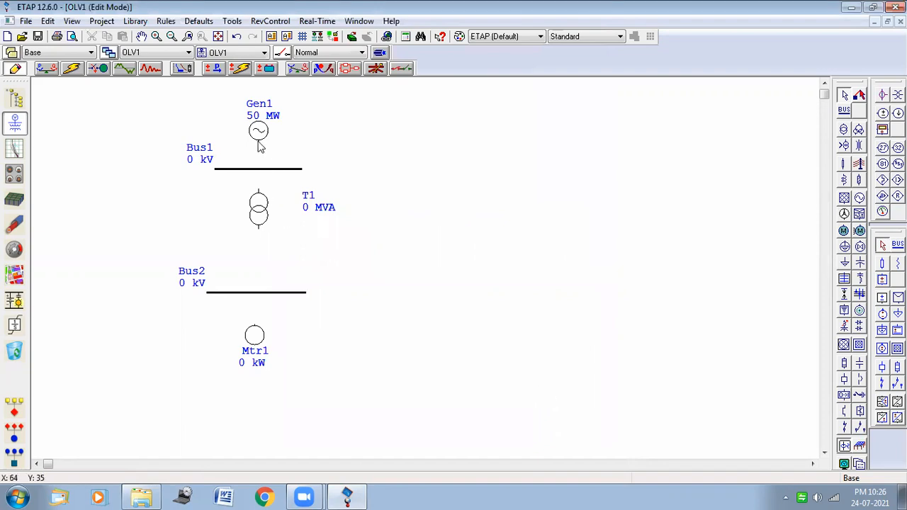
- Connect the generator's terminal and the transformer's primary terminal to the upper bus, Bus1
drag(259, 140, 262, 173)
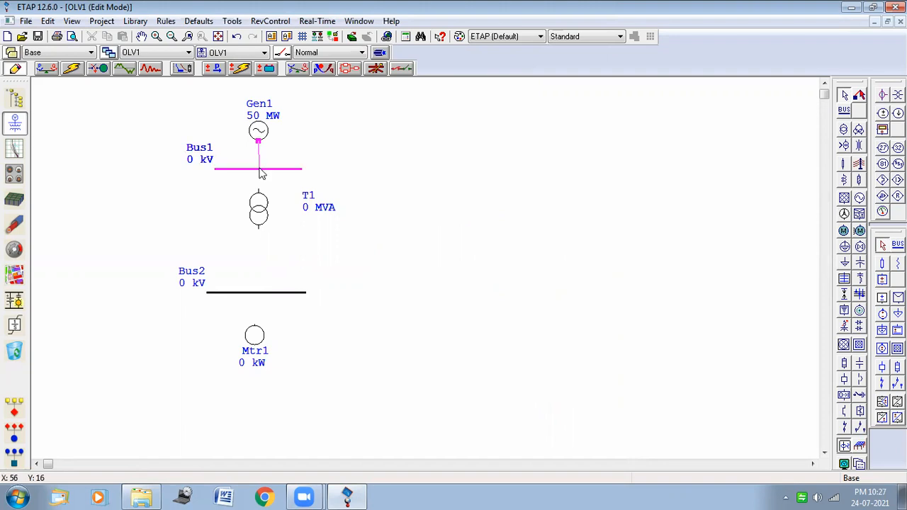
drag(260, 174, 256, 172)
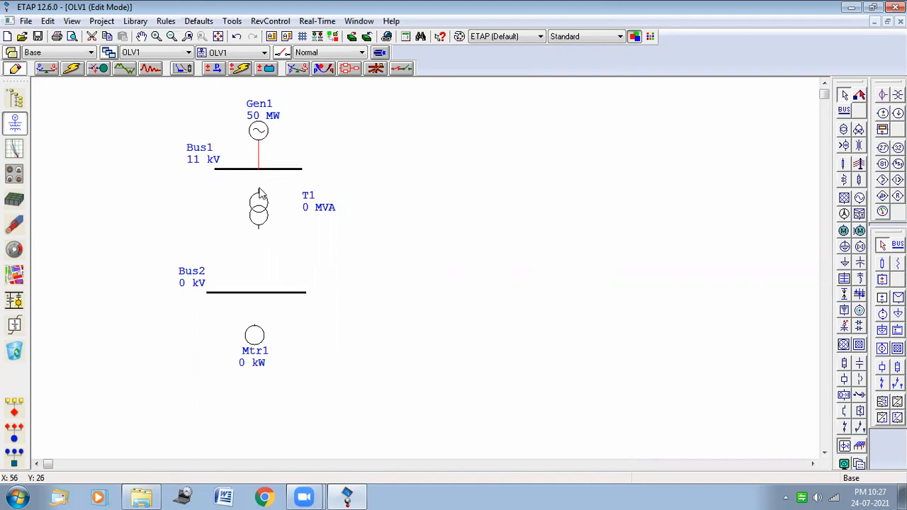
drag(260, 193, 260, 175)
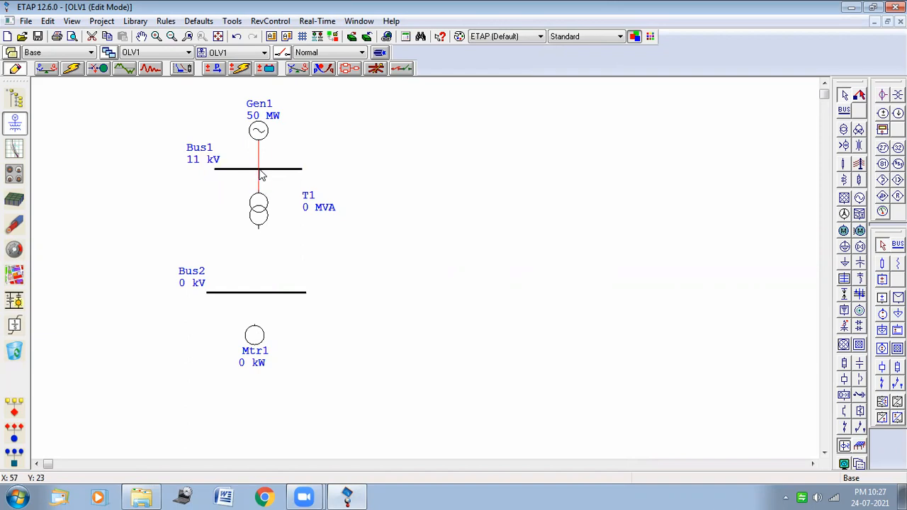
- Set the two-winding transformer's secondary voltage to 6.6 kV and its rated power to 25 MVA
double_click(260, 213)
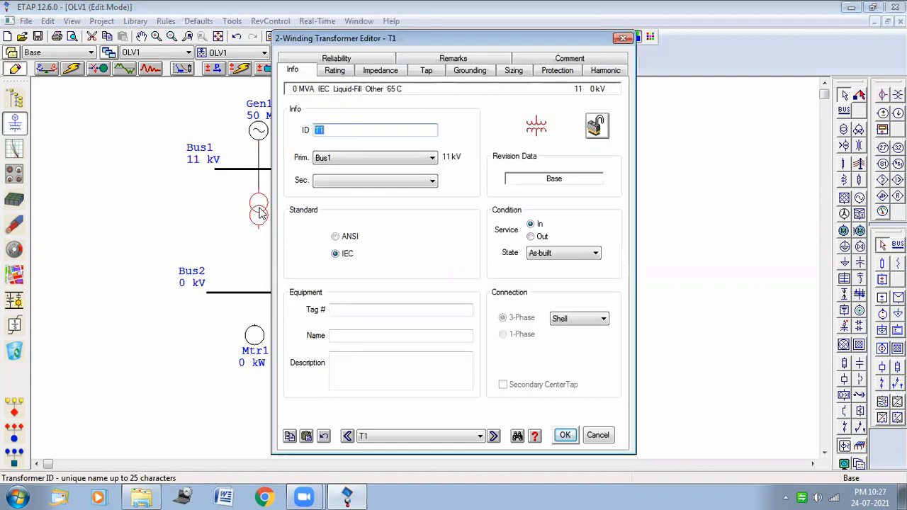
click(336, 73)
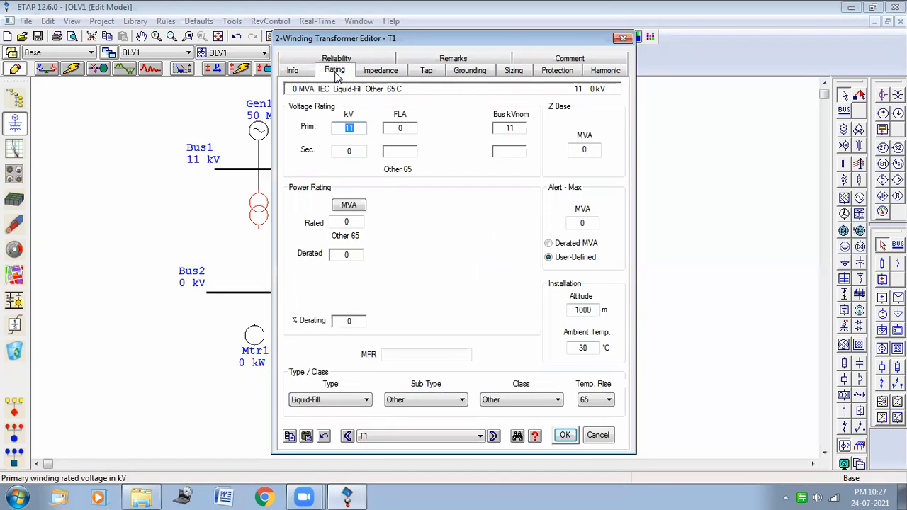
click(475, 228)
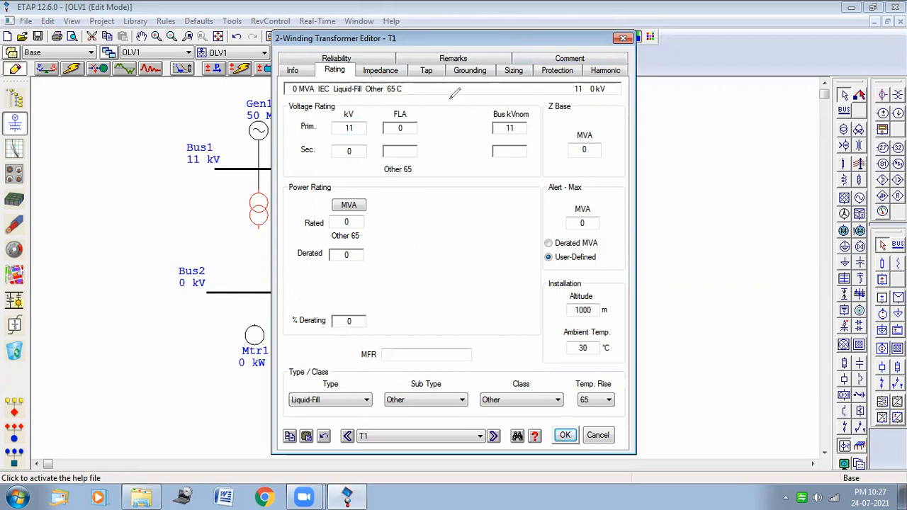
mouse_move(332, 124)
mouse_down()
mouse_move(365, 116)
mouse_move(358, 138)
mouse_move(335, 119)
mouse_up()
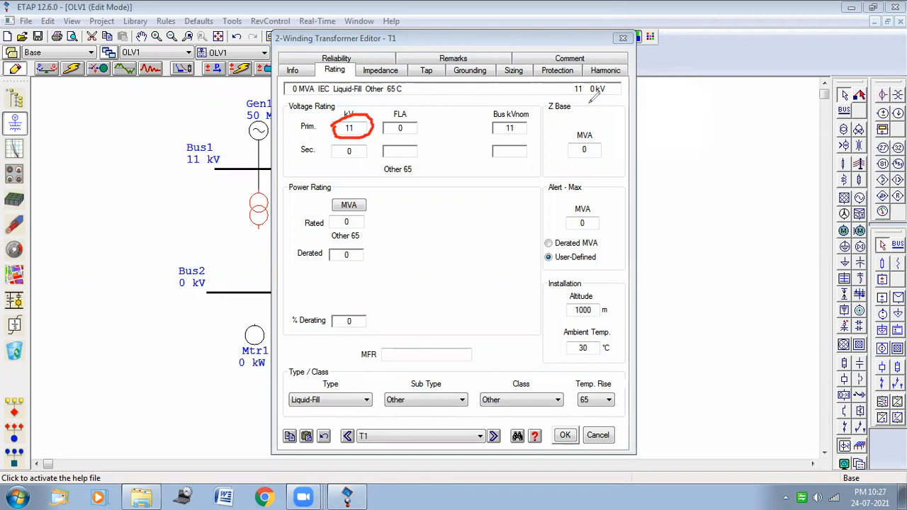
mouse_move(335, 152)
mouse_down()
mouse_move(370, 151)
mouse_move(340, 157)
mouse_move(339, 146)
mouse_up()
mouse_move(330, 214)
mouse_down()
mouse_move(344, 209)
mouse_move(368, 221)
mouse_move(321, 231)
mouse_move(324, 216)
mouse_up()
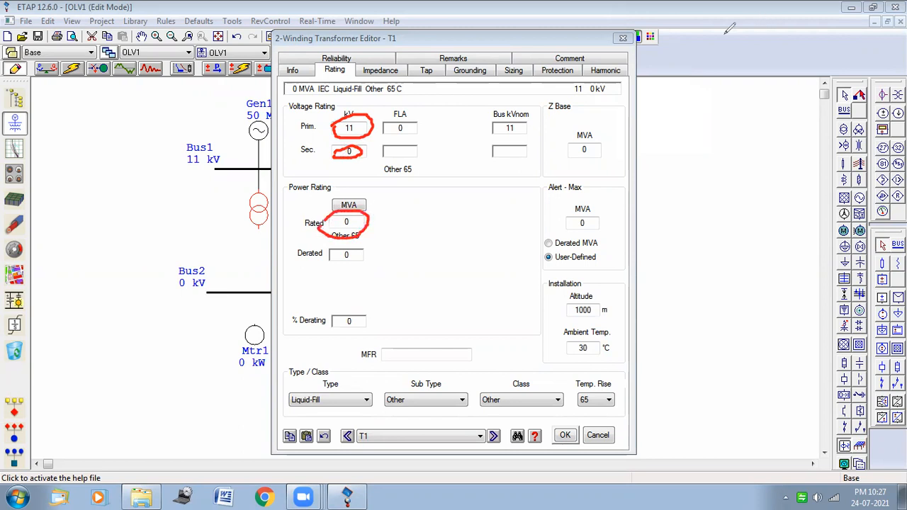
click(658, 57)
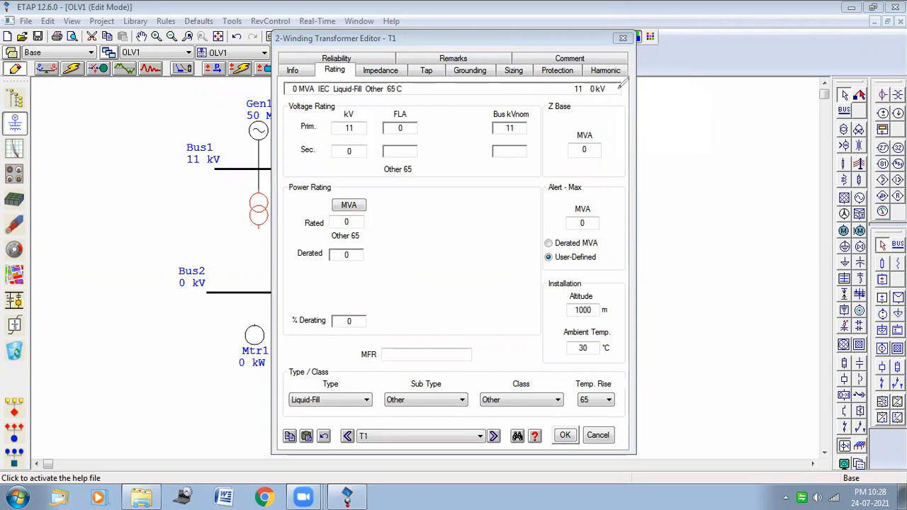
click(351, 150)
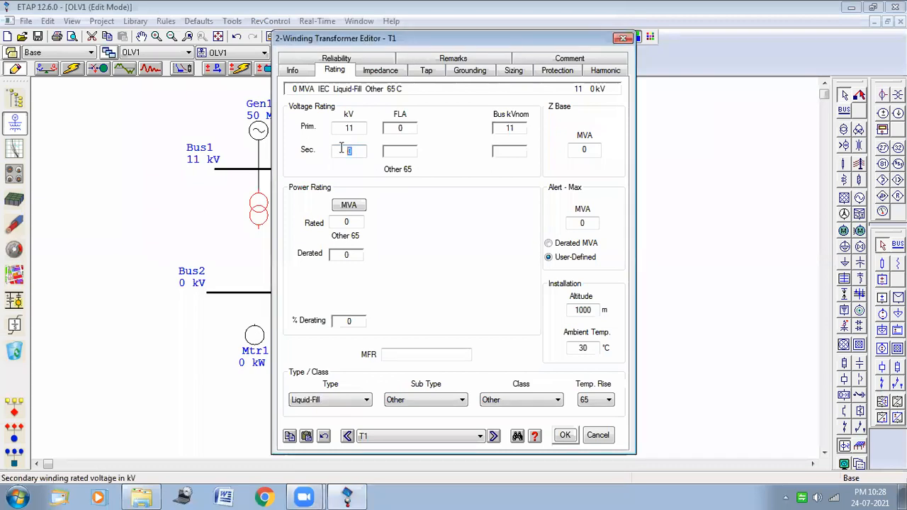
text(6.6)
click(358, 222)
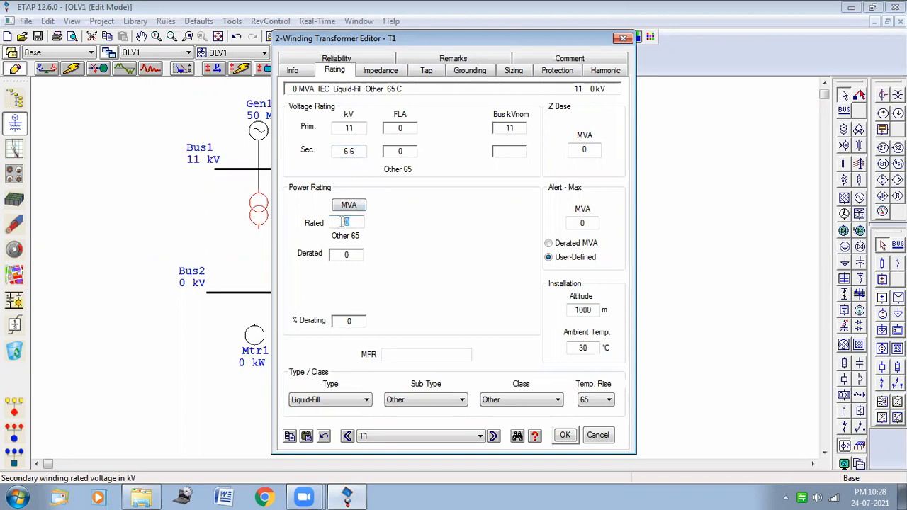
text(25)
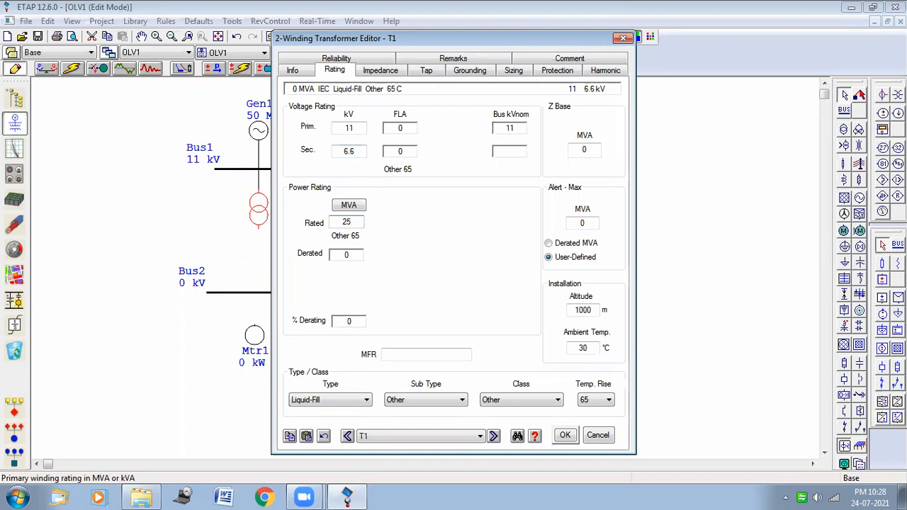
click(424, 248)
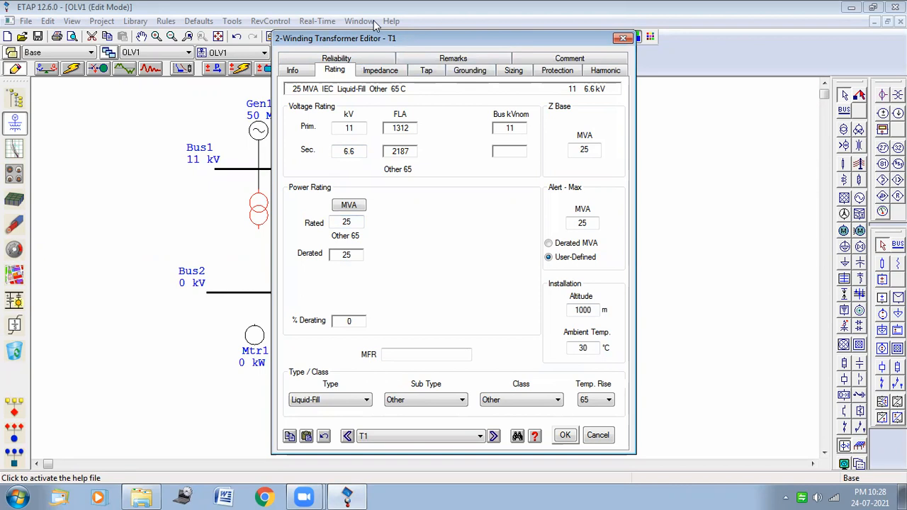
mouse_move(396, 104)
mouse_down()
mouse_move(428, 122)
mouse_move(410, 170)
mouse_move(374, 135)
mouse_move(386, 106)
mouse_up()
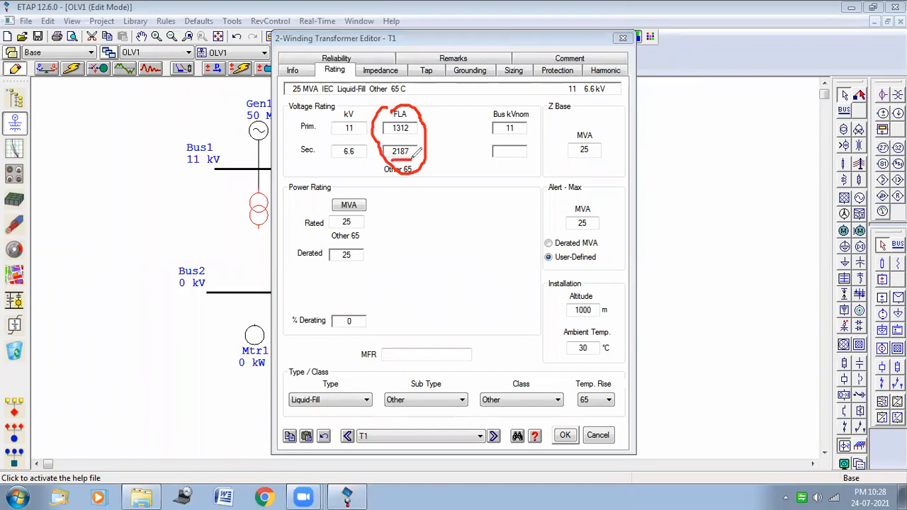
drag(394, 136, 412, 135)
click(612, 98)
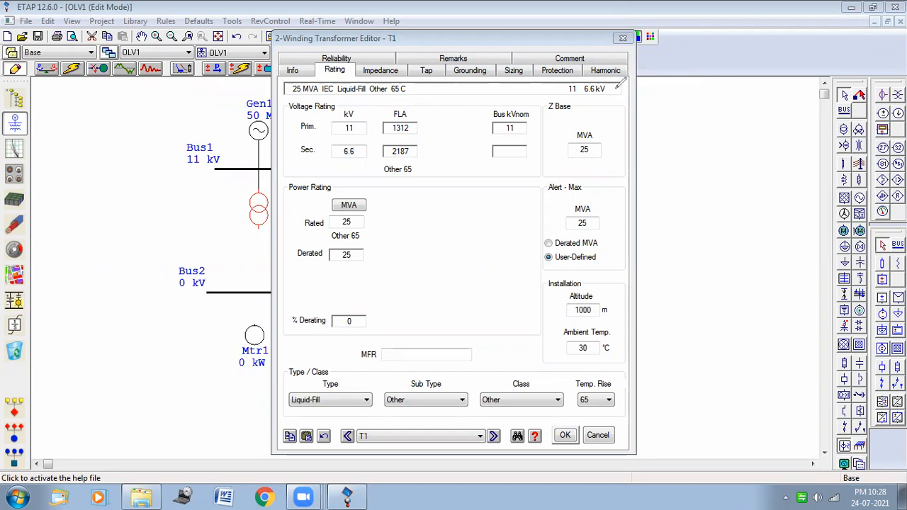
- Fill the transformer's impedance with typical Z & X/R data and its no-load test data with typical values, and accept the transformer settings
click(381, 73)
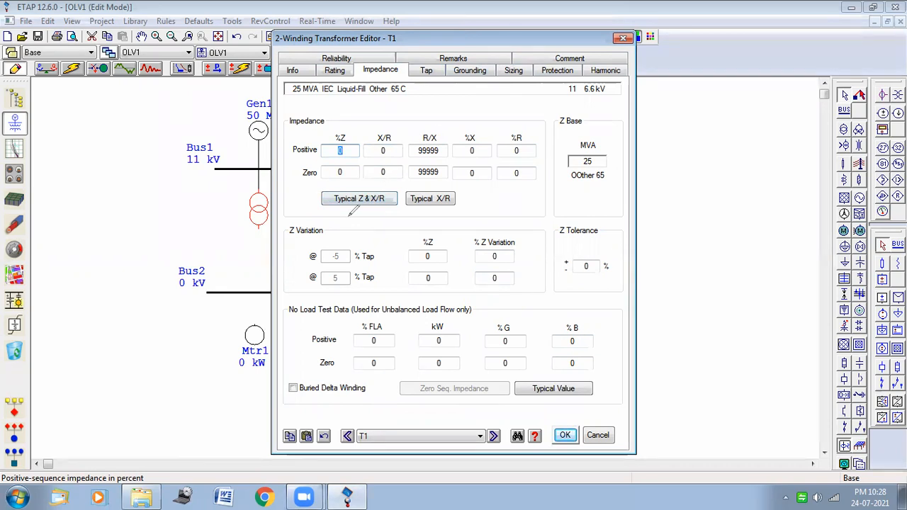
drag(350, 215, 317, 193)
mouse_move(510, 374)
mouse_down()
mouse_move(577, 360)
mouse_move(571, 406)
mouse_up()
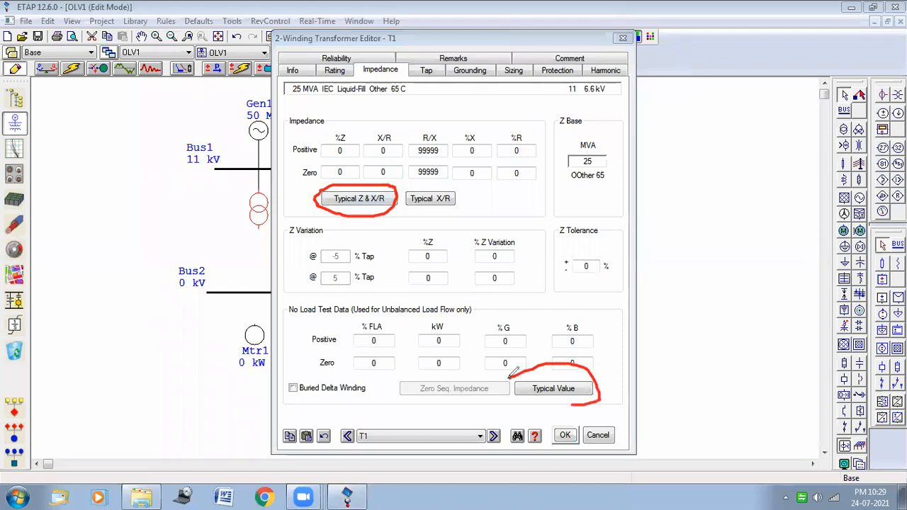
click(615, 96)
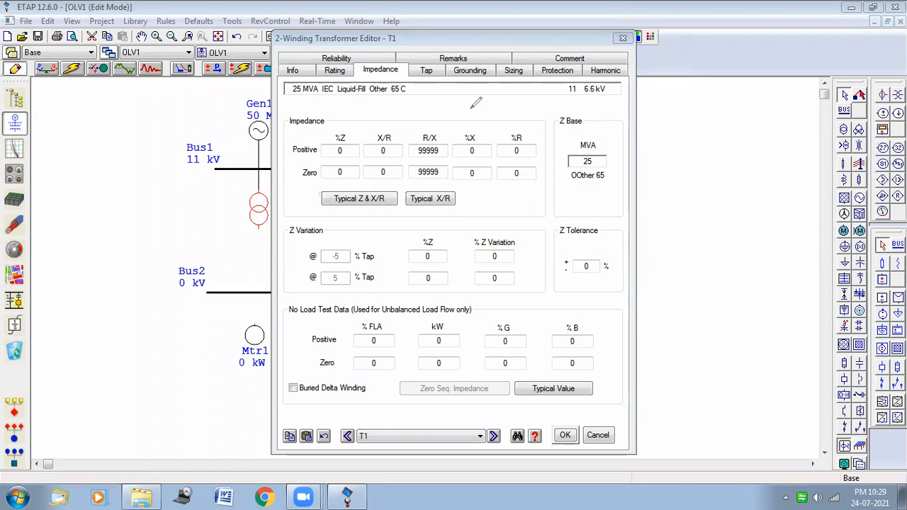
click(372, 200)
click(373, 200)
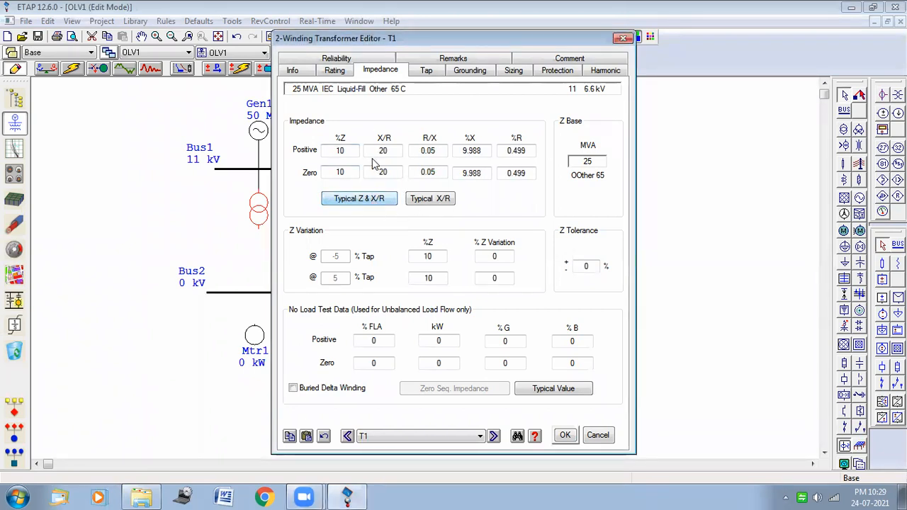
click(549, 390)
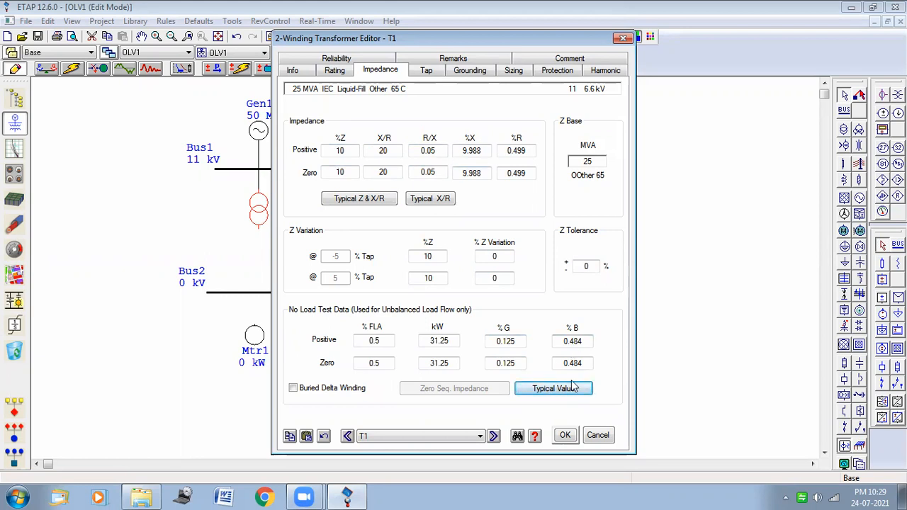
click(564, 436)
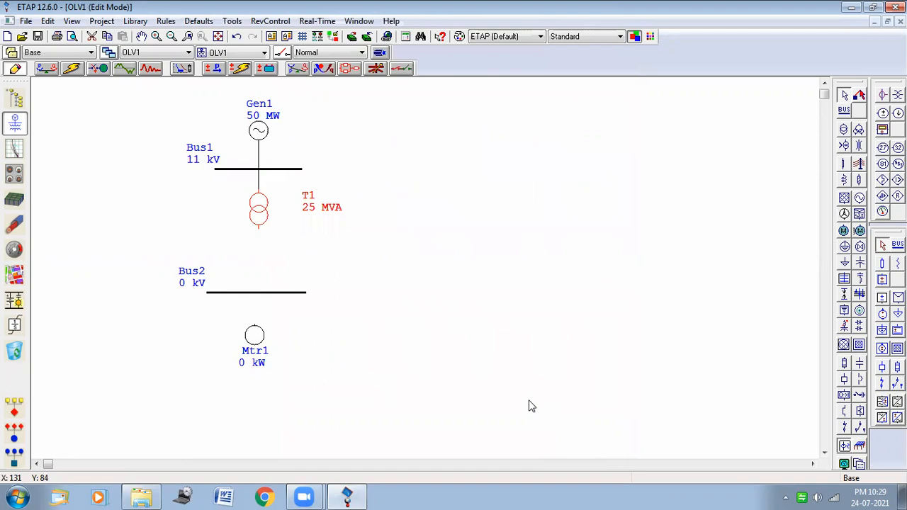
- Connect the transformer's secondary terminal and the motor's terminal to the lower bus, Bus2
drag(258, 228, 261, 296)
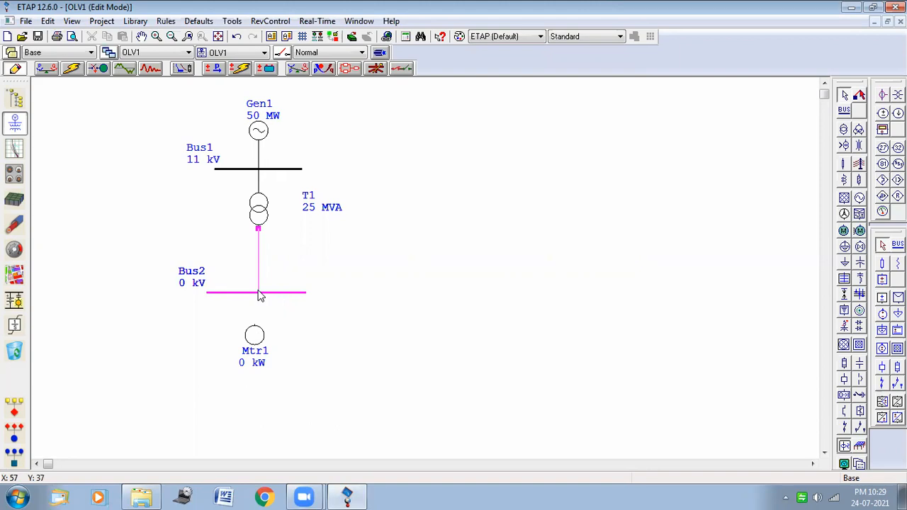
drag(259, 294, 260, 294)
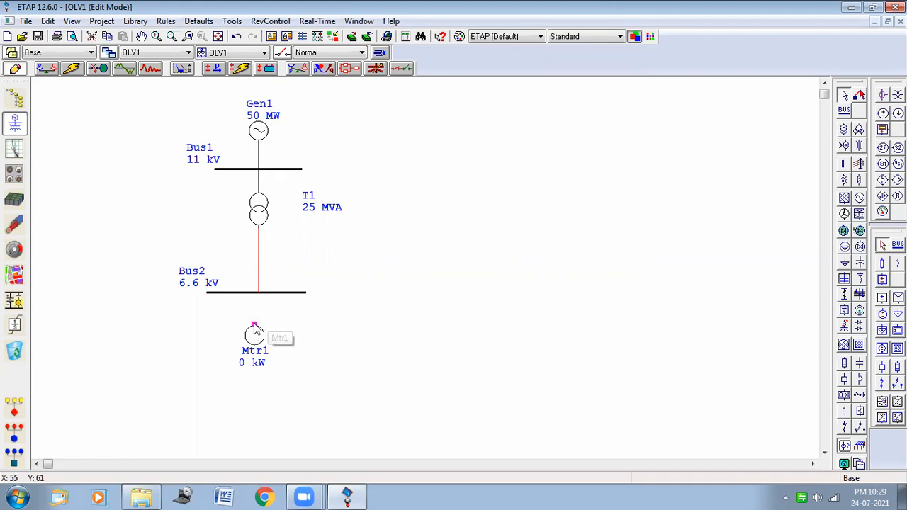
drag(254, 326, 257, 298)
- Set the motor's nameplate rating to 5 HP and apply the NEC typical nameplate data
click(259, 344)
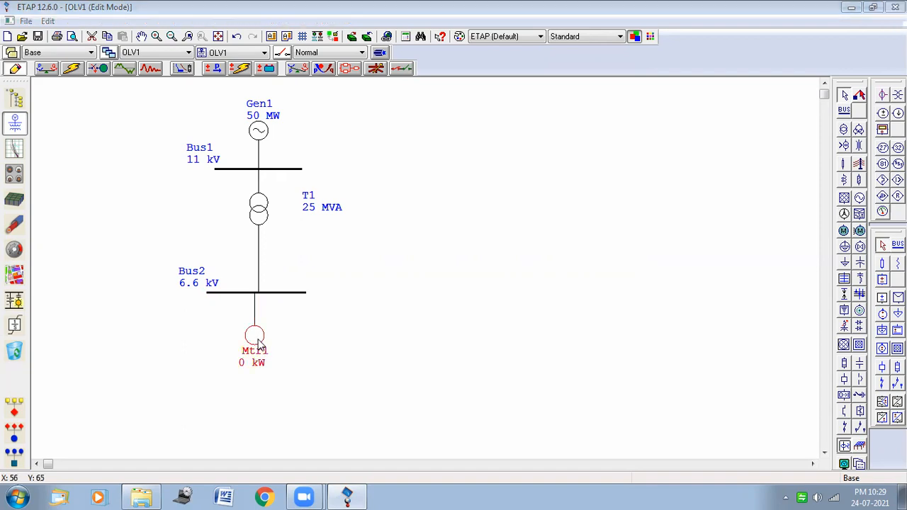
double_click(258, 344)
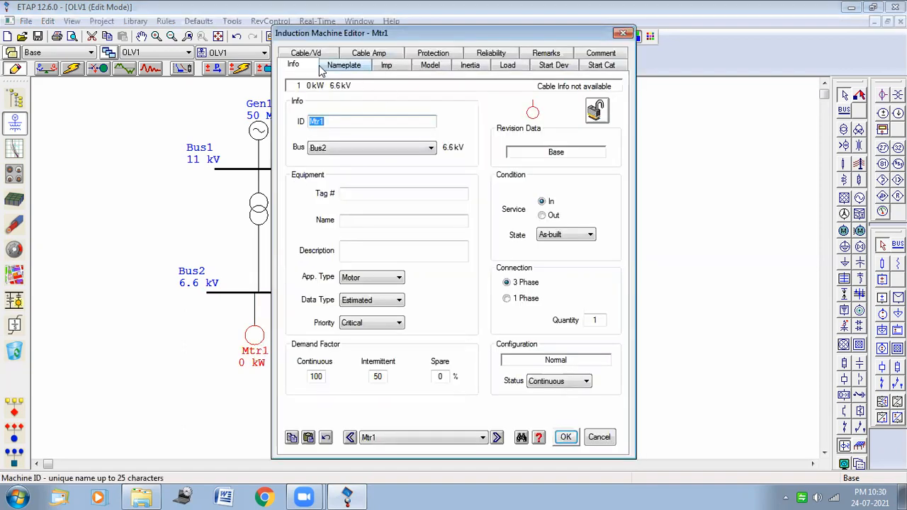
click(336, 65)
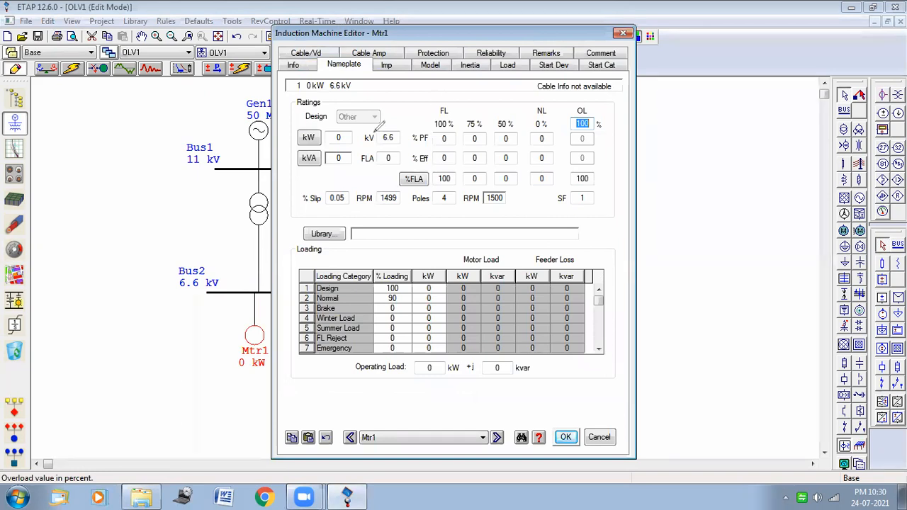
mouse_move(406, 129)
mouse_down()
mouse_move(387, 151)
mouse_move(391, 122)
mouse_up()
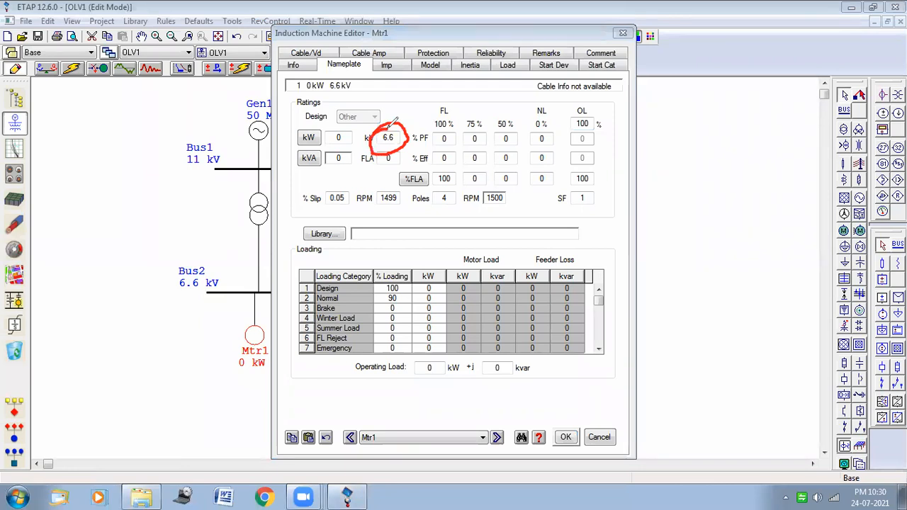
click(606, 57)
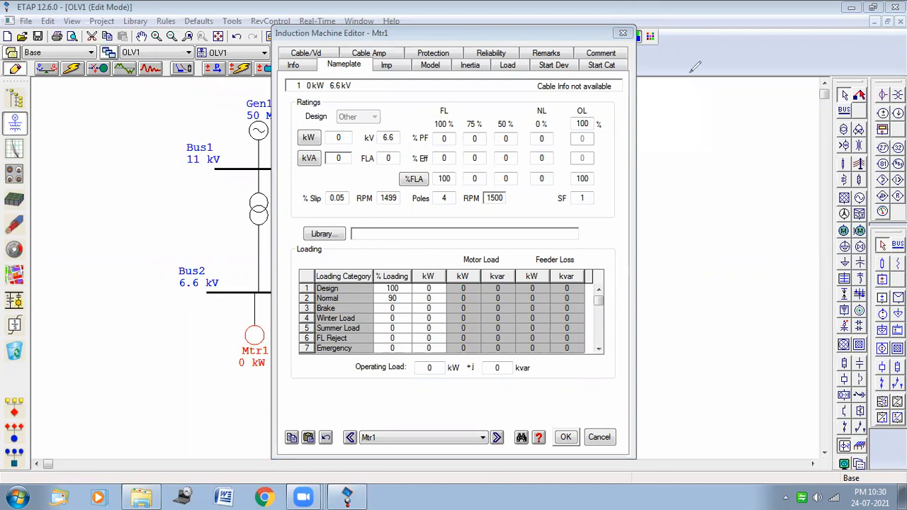
click(309, 139)
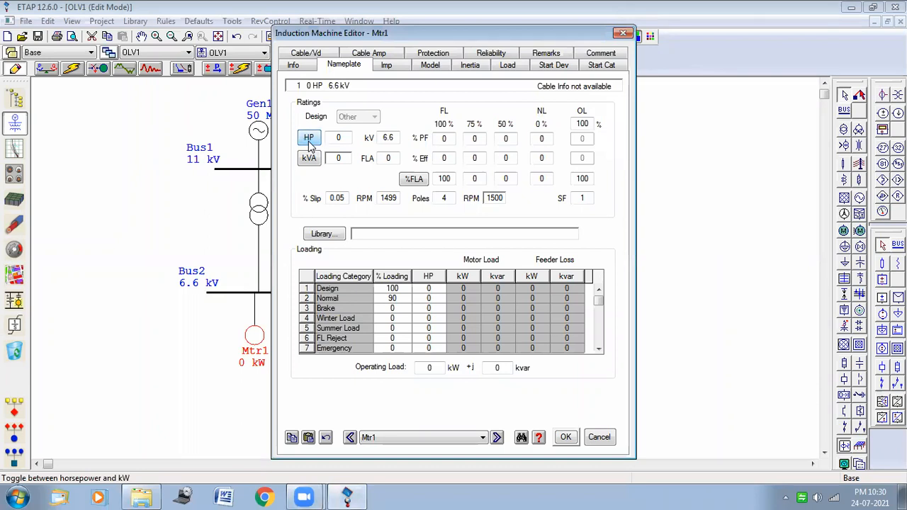
click(332, 138)
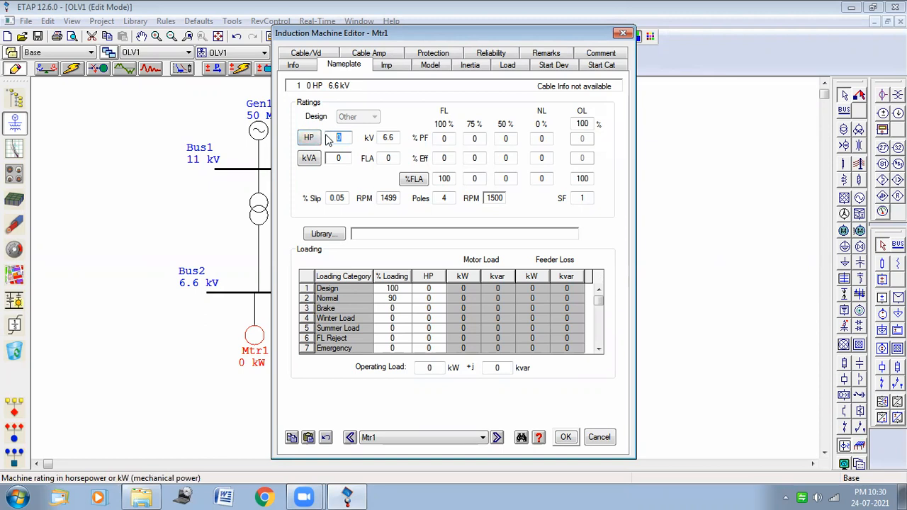
text(5)
key(Tab)
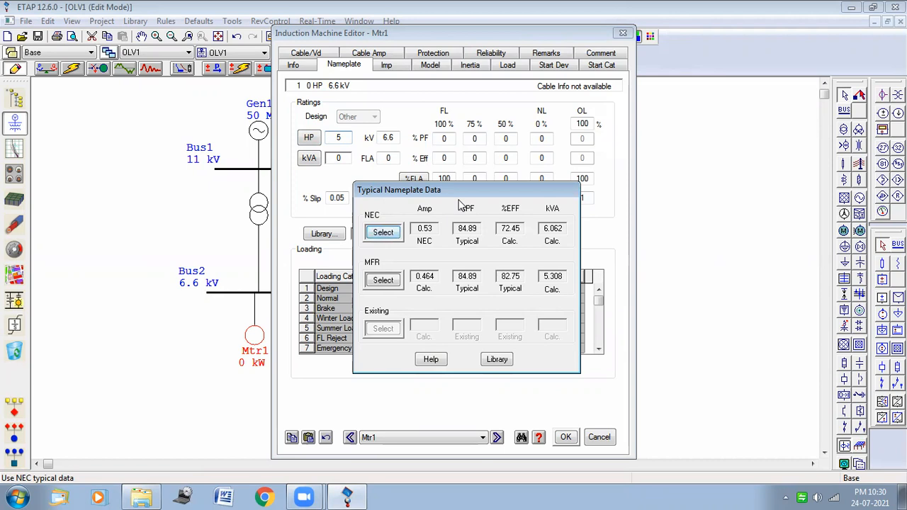
click(383, 234)
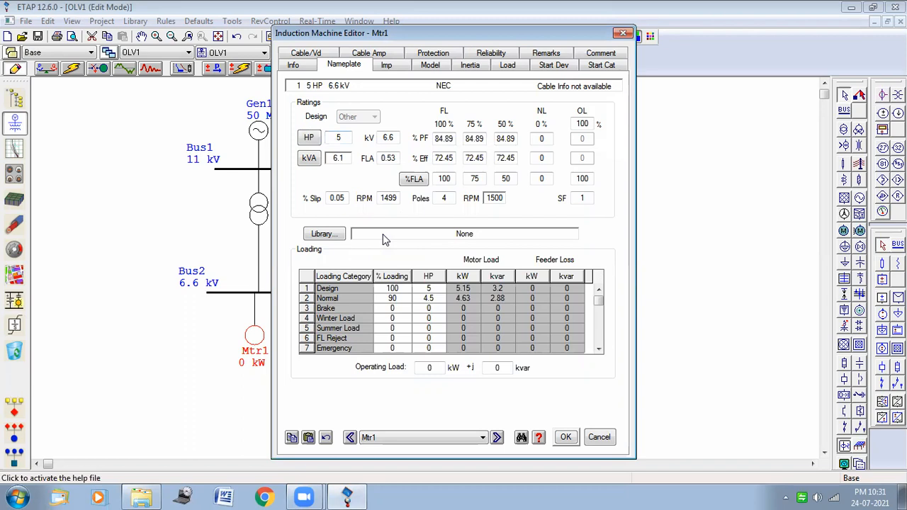
- Set the inertia H of the motor, coupling and load to 0.2 each
click(389, 65)
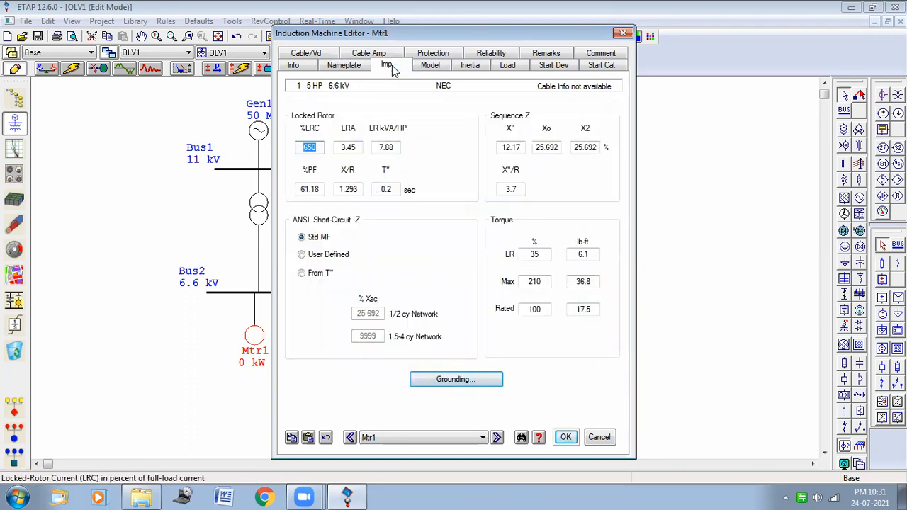
click(429, 65)
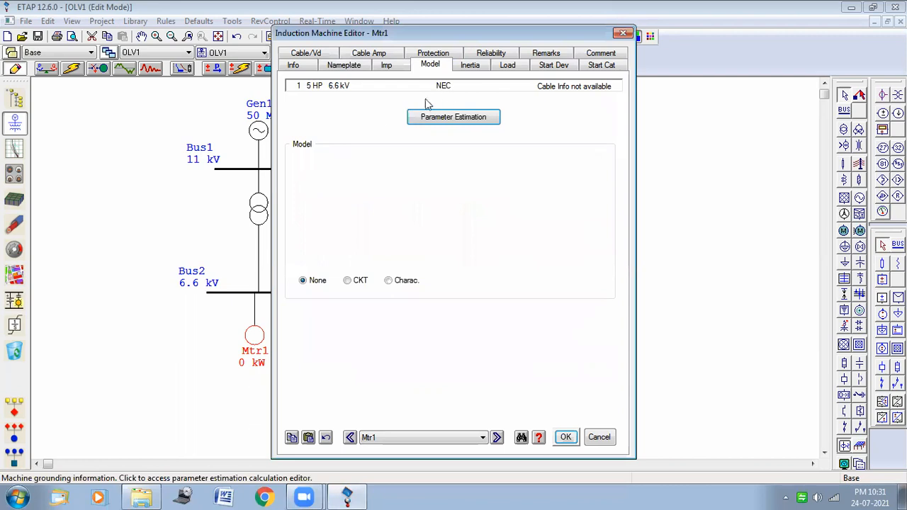
click(474, 68)
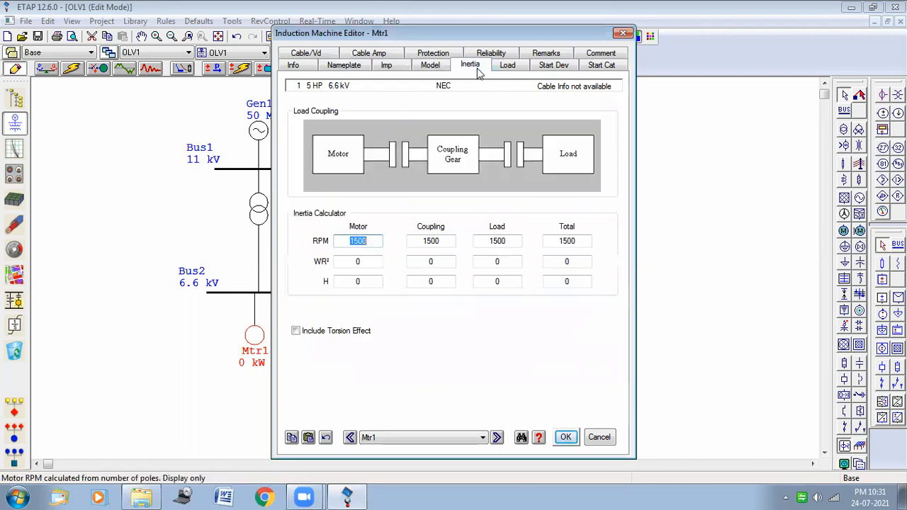
click(367, 283)
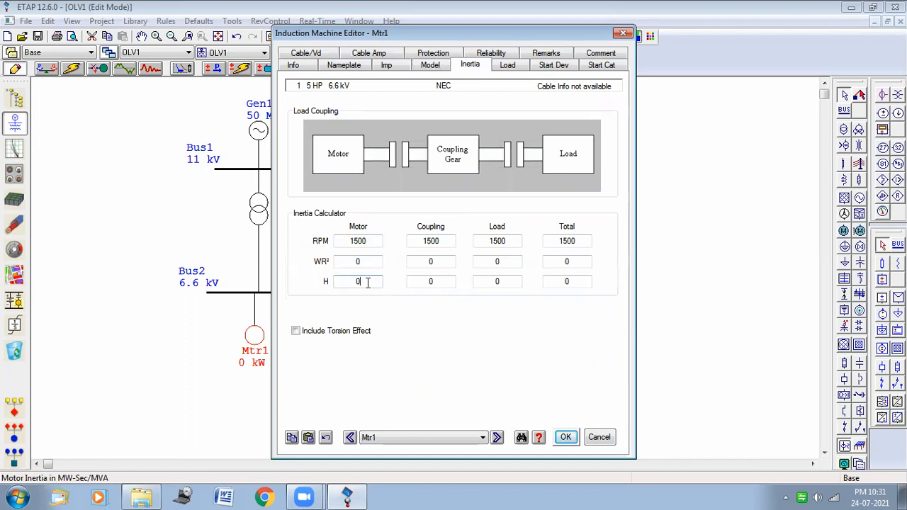
text(.2)
click(434, 281)
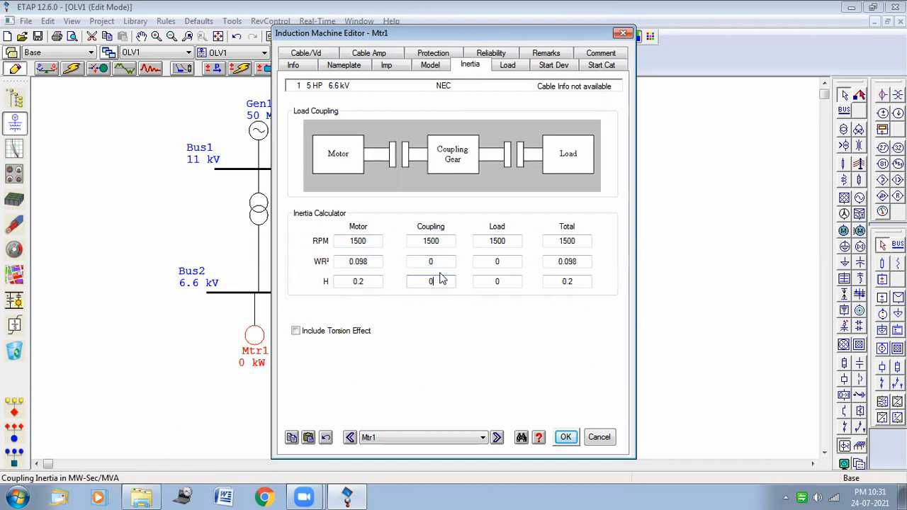
text(.2)
click(513, 281)
text(.2)
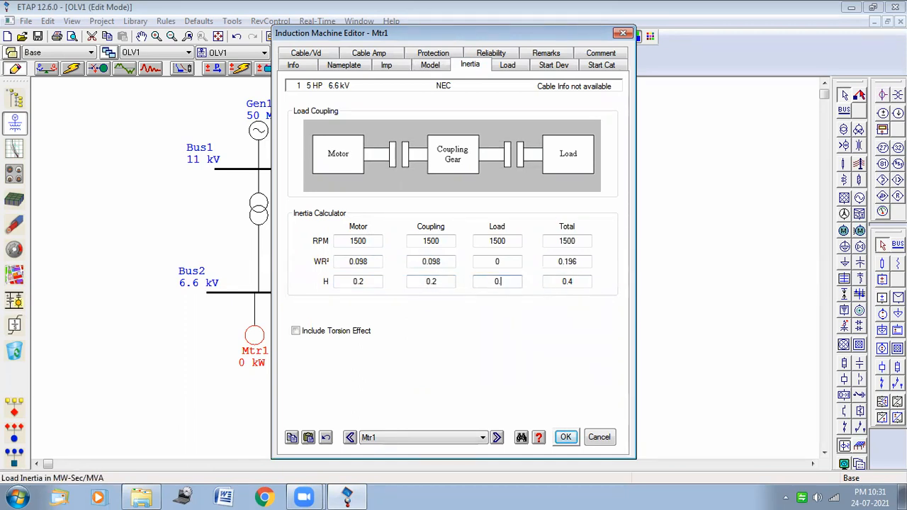
click(513, 340)
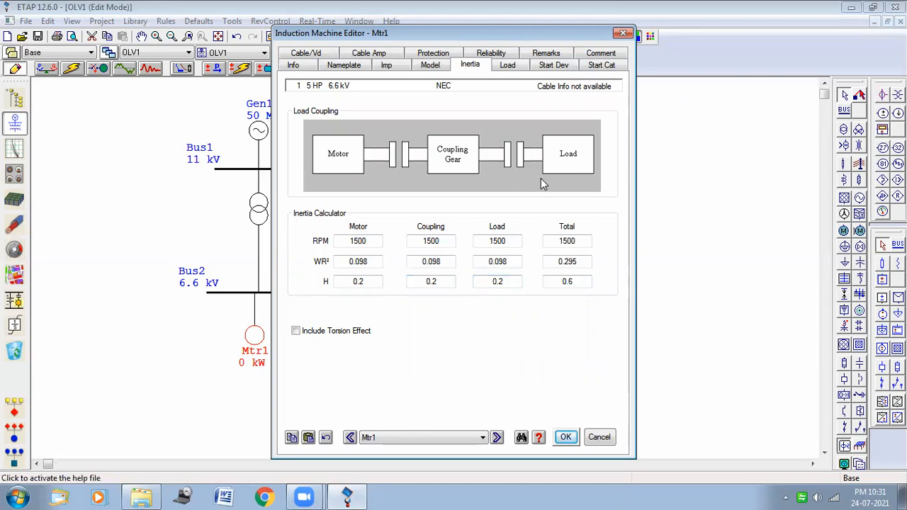
- Assign the library load torque model A w**2 to the motor and accept the motor settings
click(509, 65)
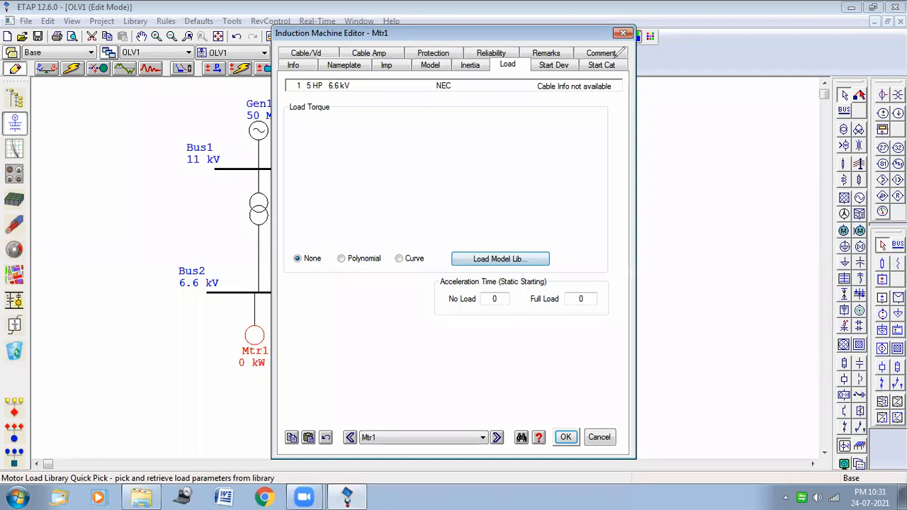
click(520, 261)
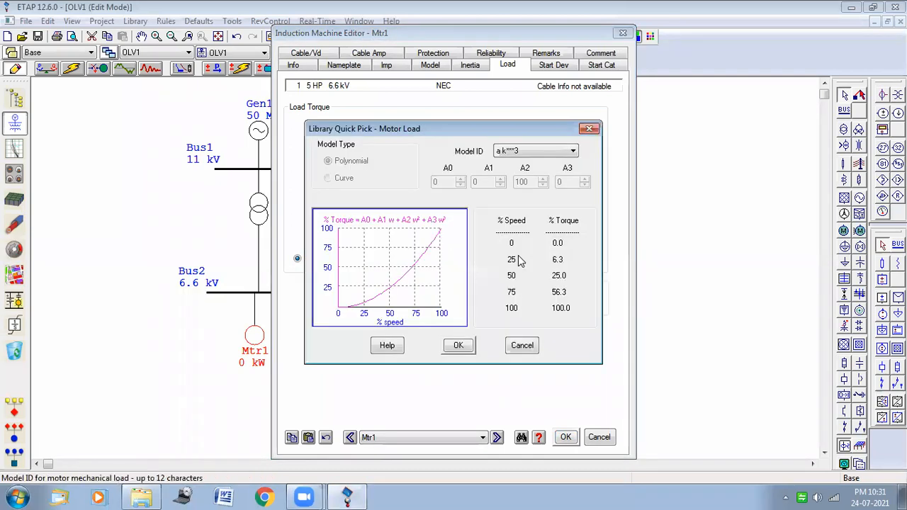
click(574, 152)
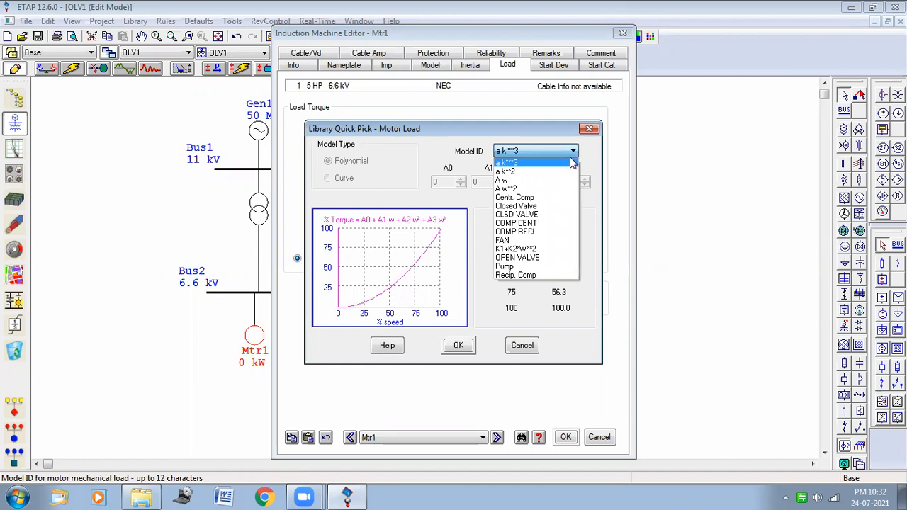
click(535, 189)
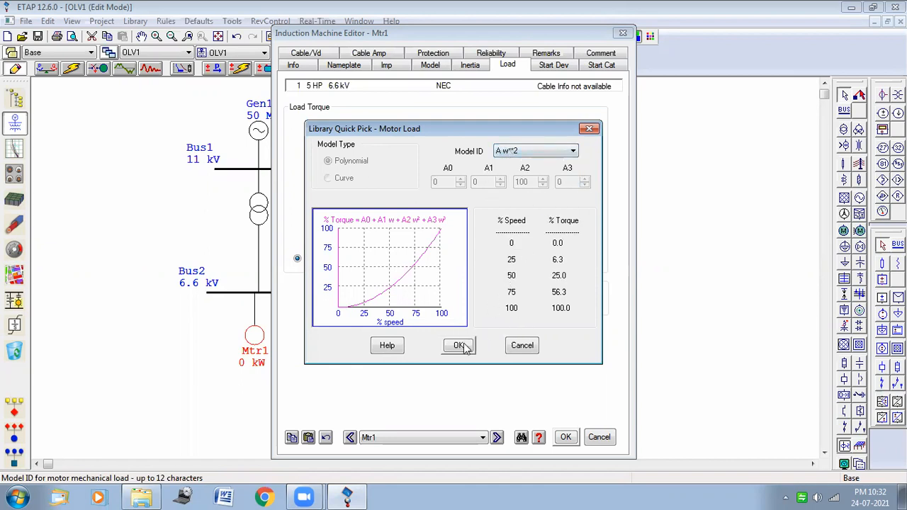
click(460, 345)
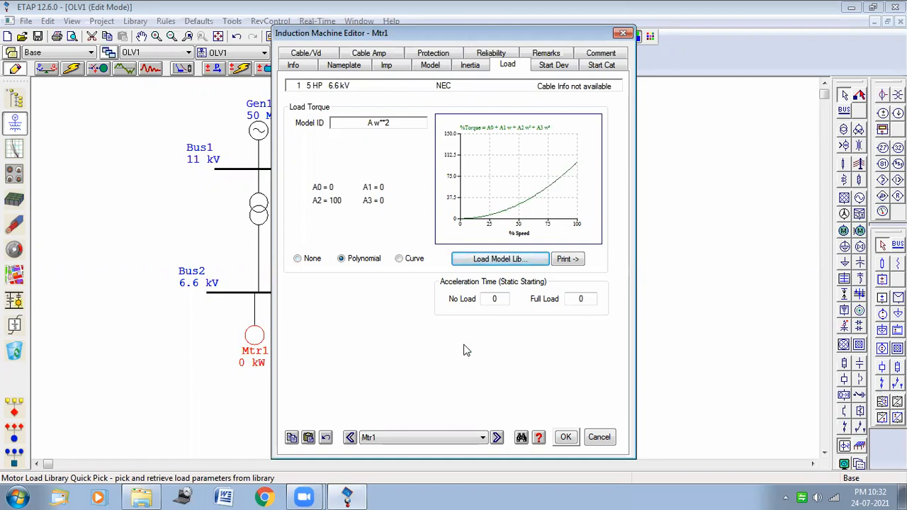
click(565, 438)
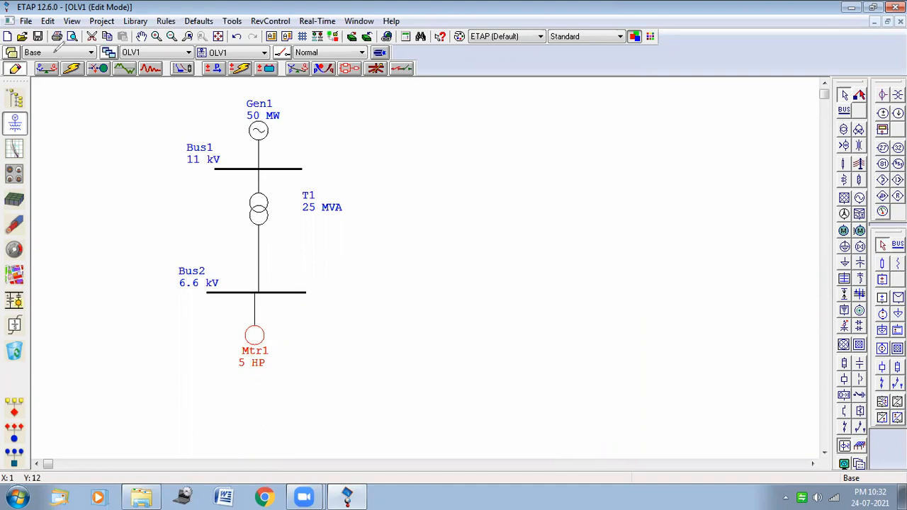
- Switch the one-line diagram from Edit mode to Load Flow Analysis mode
mouse_move(40, 61)
mouse_down()
mouse_move(50, 57)
mouse_move(63, 71)
mouse_move(44, 81)
mouse_move(33, 72)
mouse_move(40, 58)
mouse_up()
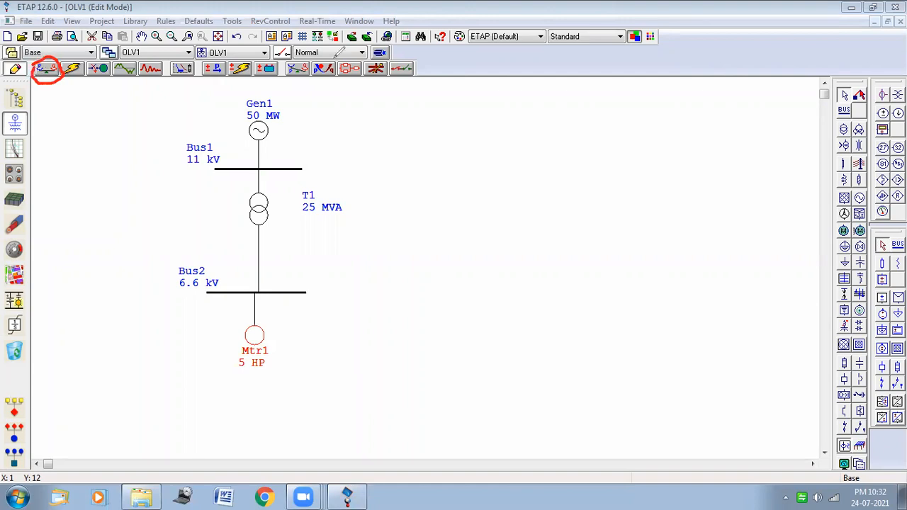
click(607, 100)
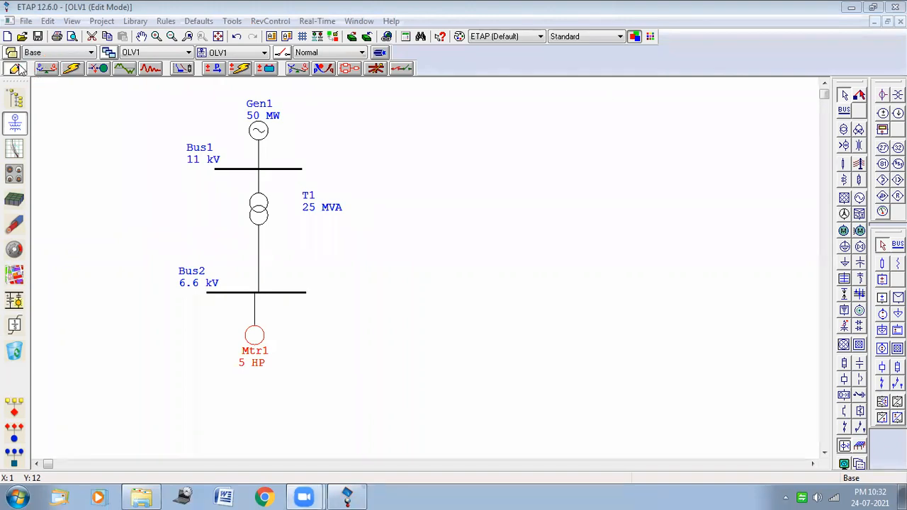
click(54, 65)
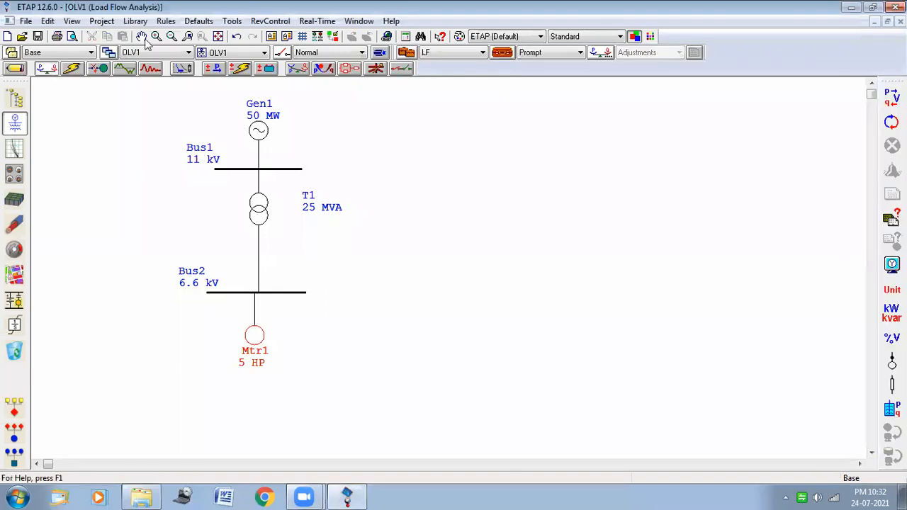
- Set the load flow study case LF to solve with the Newton-Raphson method
mouse_move(517, 46)
mouse_down()
mouse_move(488, 50)
mouse_move(504, 59)
mouse_move(520, 51)
mouse_up()
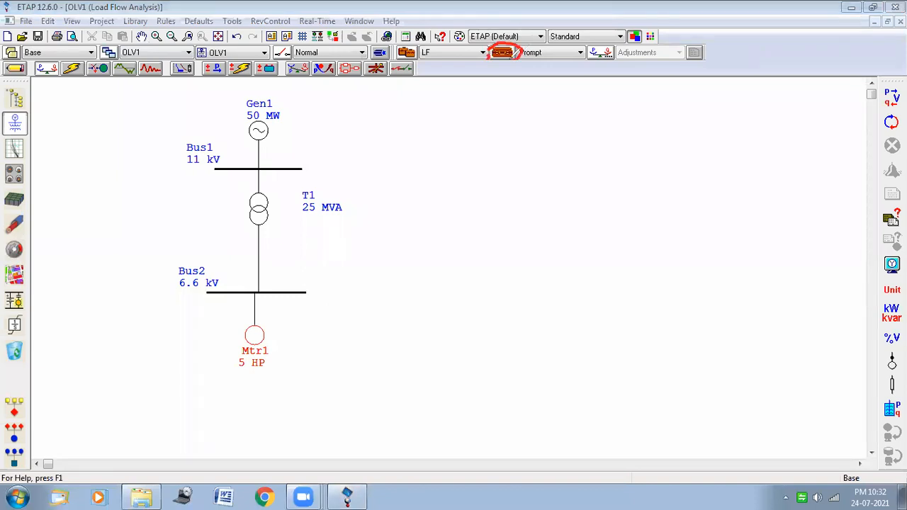
key(ctrl+z)
click(501, 54)
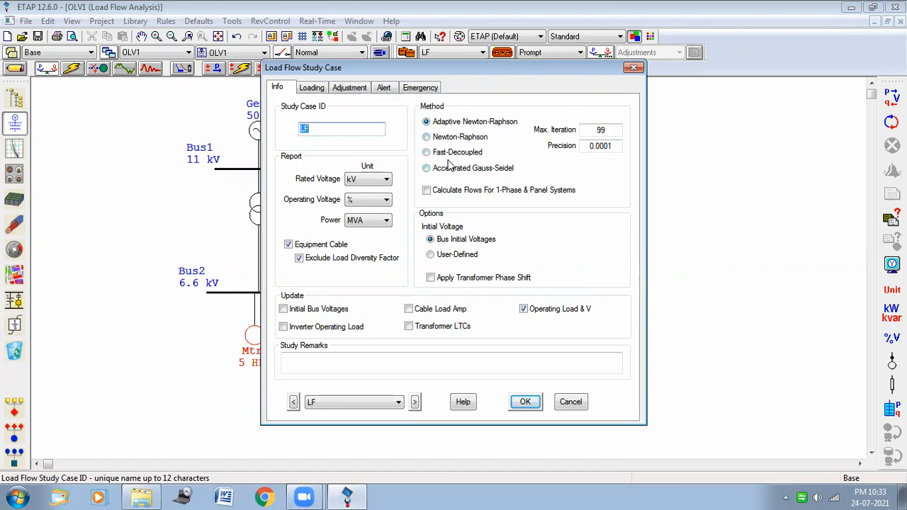
click(427, 137)
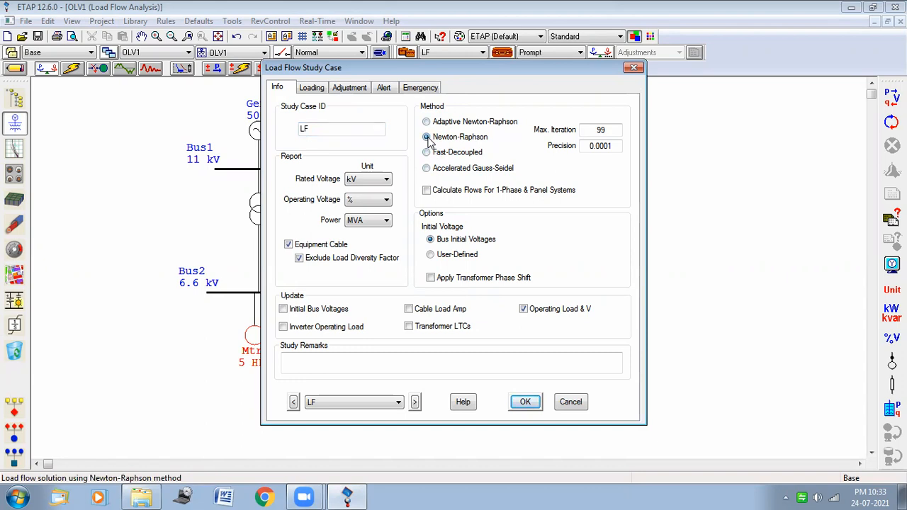
click(525, 402)
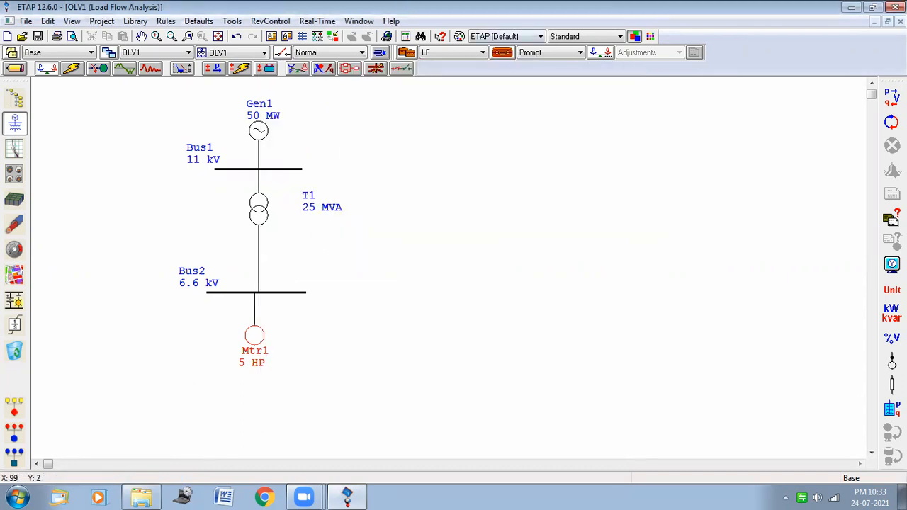
- Run the load flow calculation and name its output file lf
mouse_move(890, 80)
mouse_down()
mouse_move(905, 92)
mouse_move(903, 117)
mouse_move(876, 108)
mouse_move(870, 83)
mouse_up()
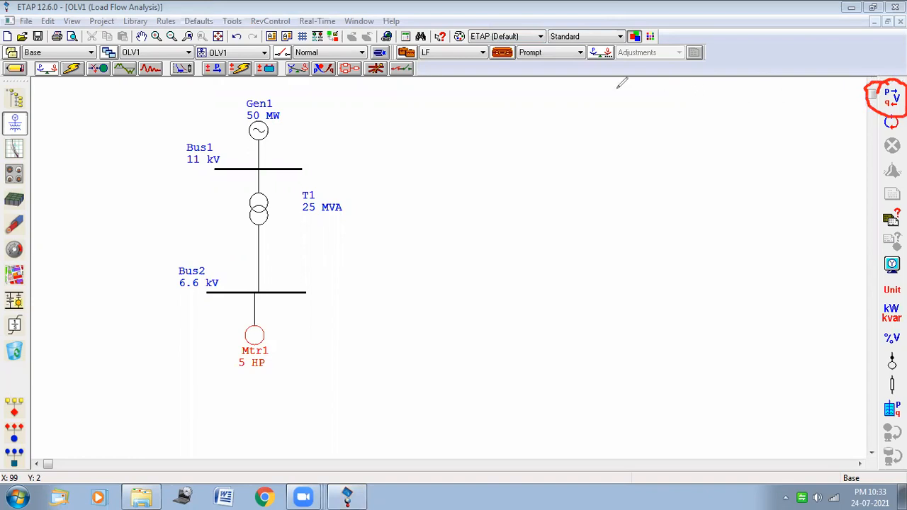
key(Escape)
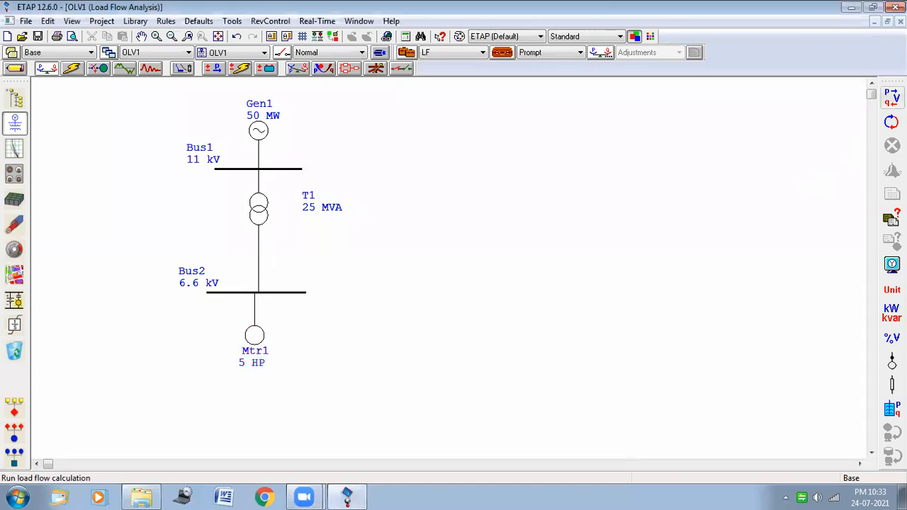
click(892, 100)
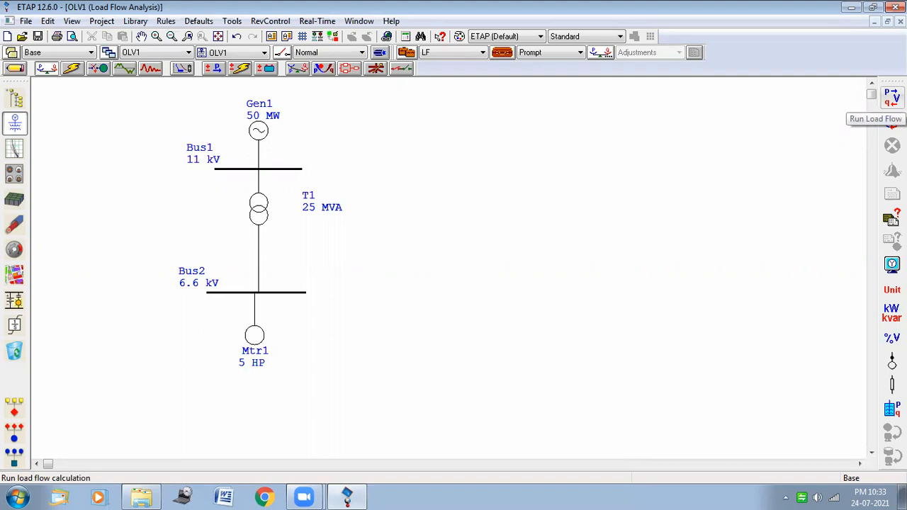
click(891, 98)
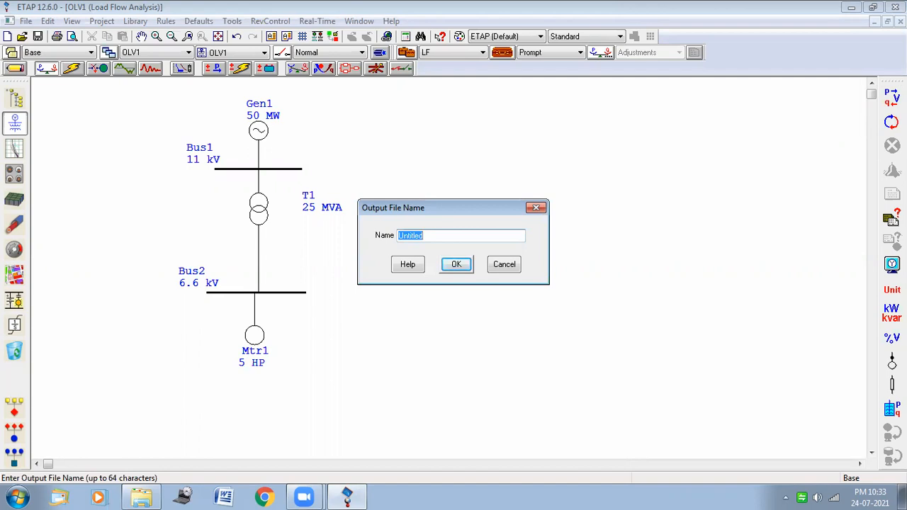
key(BackSpace)
click(459, 266)
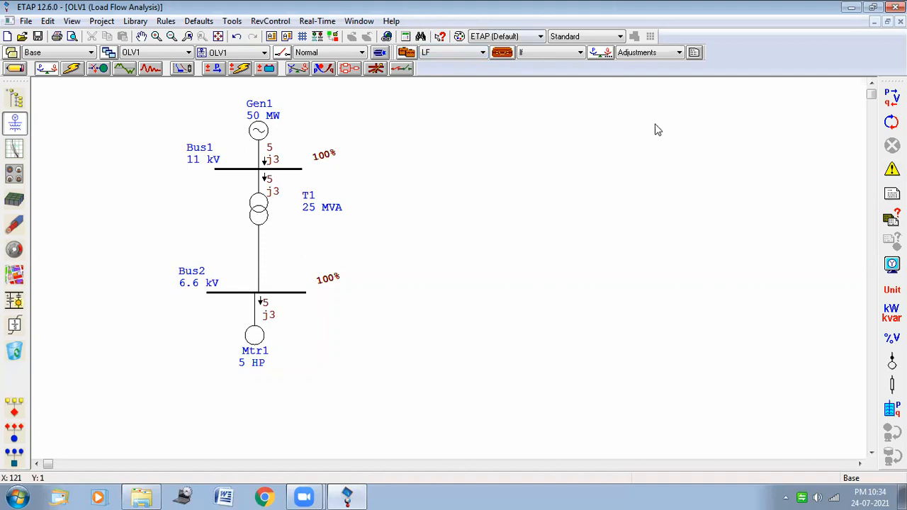
- Check the load flow alert view for critical and marginal devices, and return to the one-line diagram
mouse_move(873, 160)
mouse_down()
mouse_move(899, 160)
mouse_move(879, 155)
mouse_up()
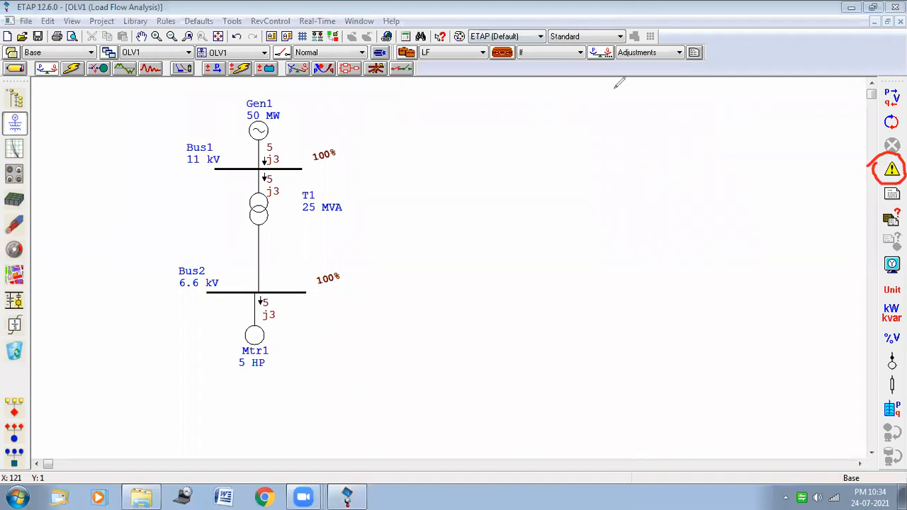
key(ctrl+z)
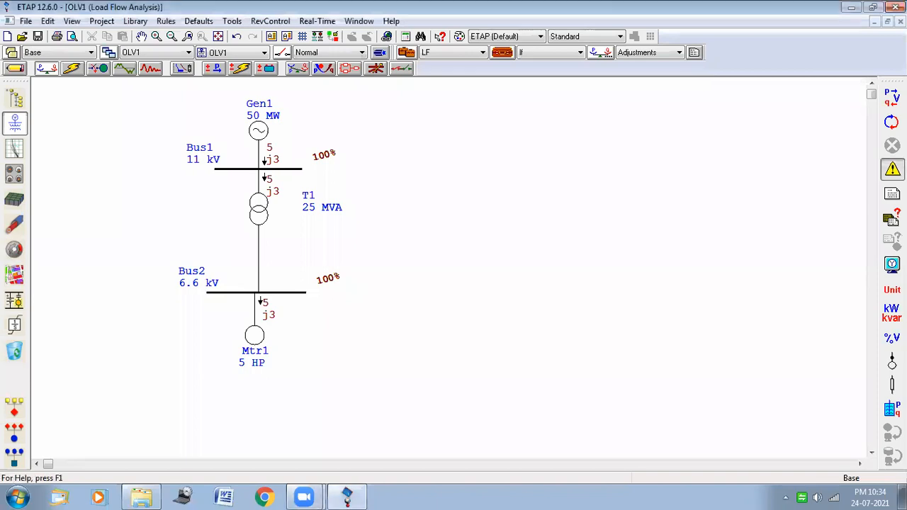
click(892, 168)
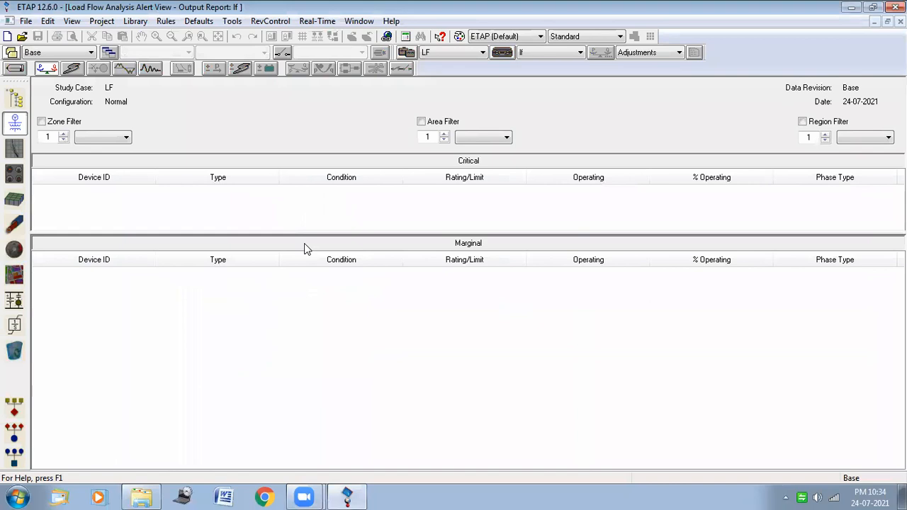
click(15, 123)
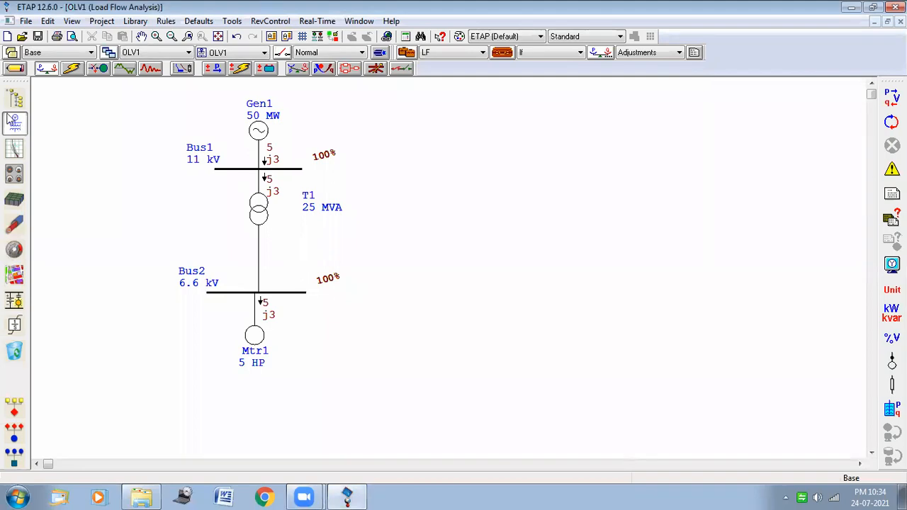
- Switch the one-line diagram from Load Flow Analysis back to Edit mode
click(15, 68)
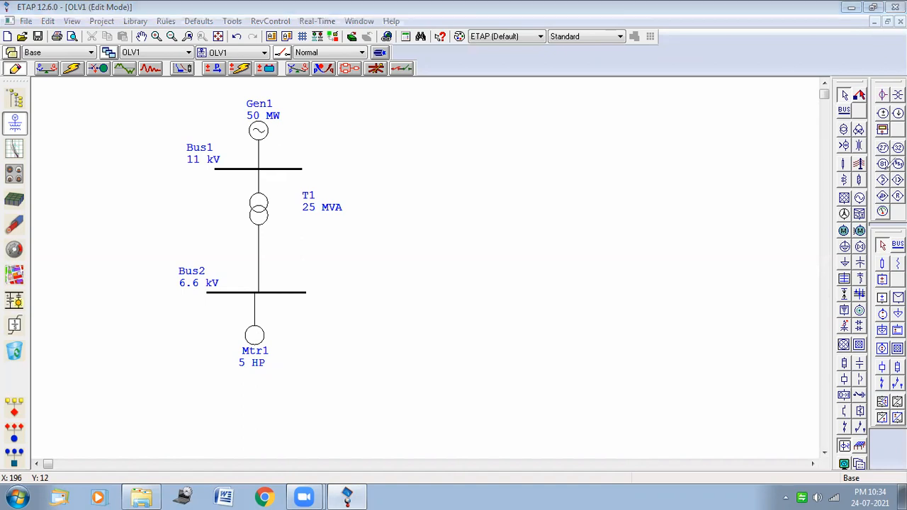
mouse_move(877, 94)
mouse_down()
mouse_move(905, 92)
mouse_move(902, 224)
mouse_move(857, 123)
mouse_move(860, 91)
mouse_up()
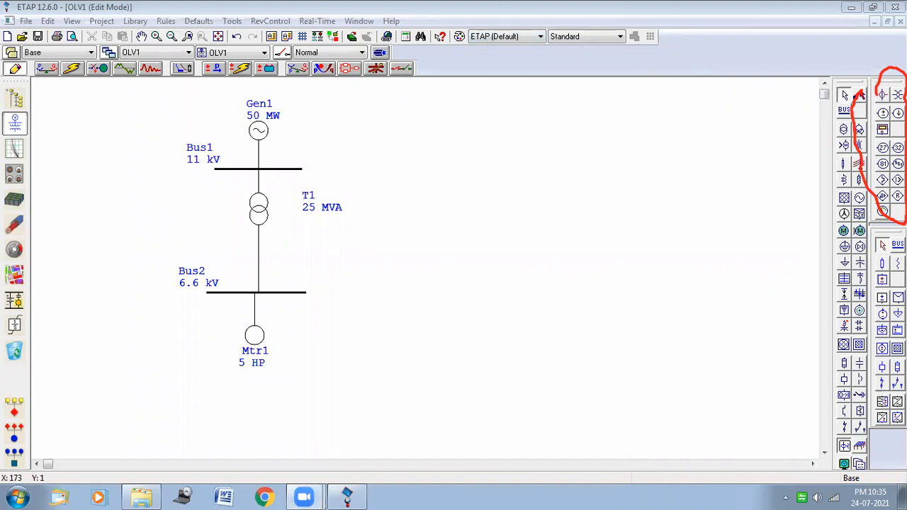
click(399, 27)
mouse_move(892, 90)
mouse_down()
mouse_move(905, 85)
mouse_move(895, 103)
mouse_move(890, 86)
mouse_up()
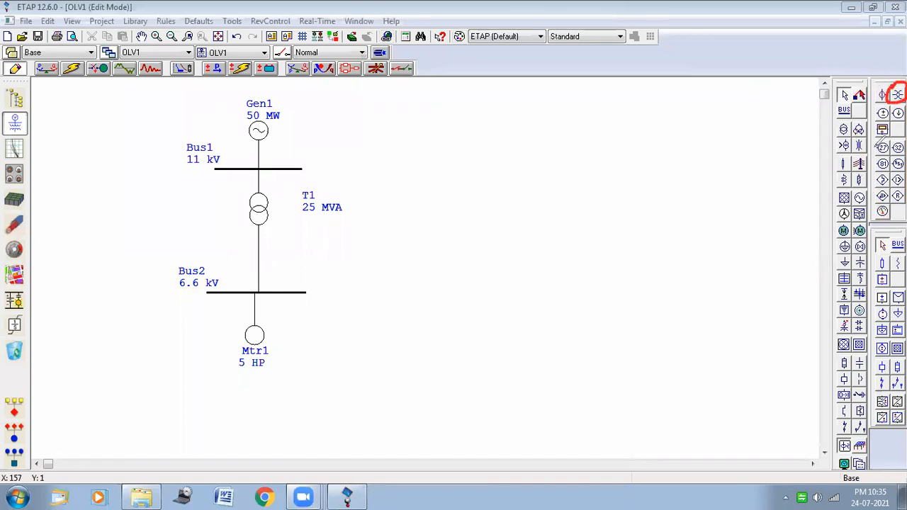
mouse_move(872, 147)
mouse_down()
mouse_move(895, 146)
mouse_move(892, 160)
mouse_move(874, 156)
mouse_move(883, 133)
mouse_up()
mouse_move(836, 376)
mouse_down()
mouse_move(850, 373)
mouse_move(853, 382)
mouse_move(845, 388)
mouse_move(838, 369)
mouse_up()
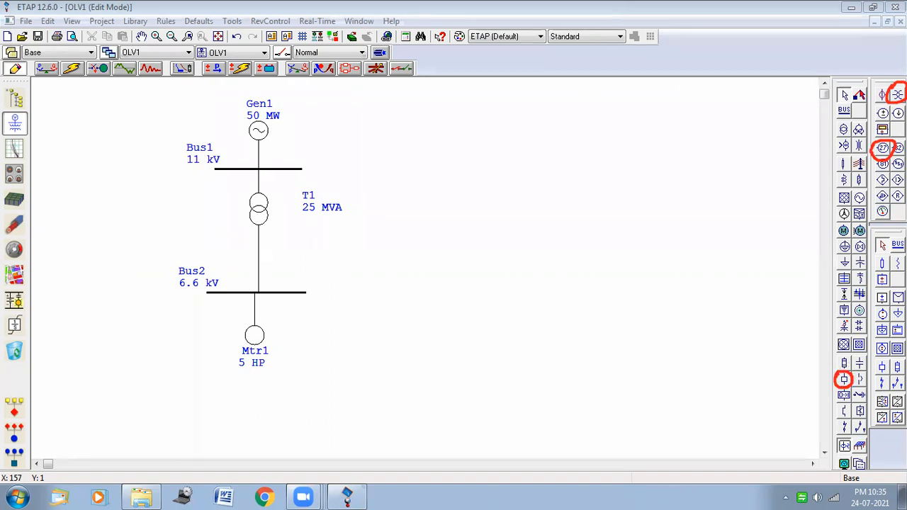
- Place a potential transformer beside the motor feeder below Bus2 and a voltage relay (27) to its right
click(897, 94)
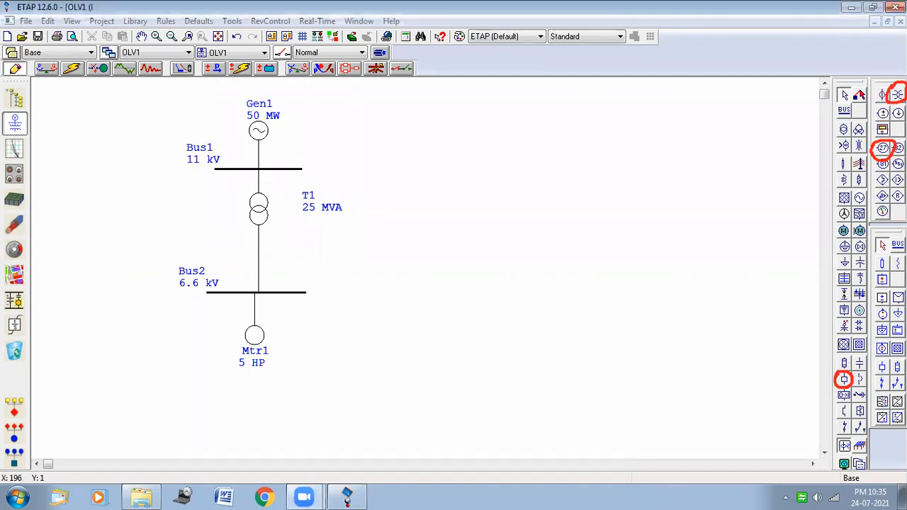
click(291, 312)
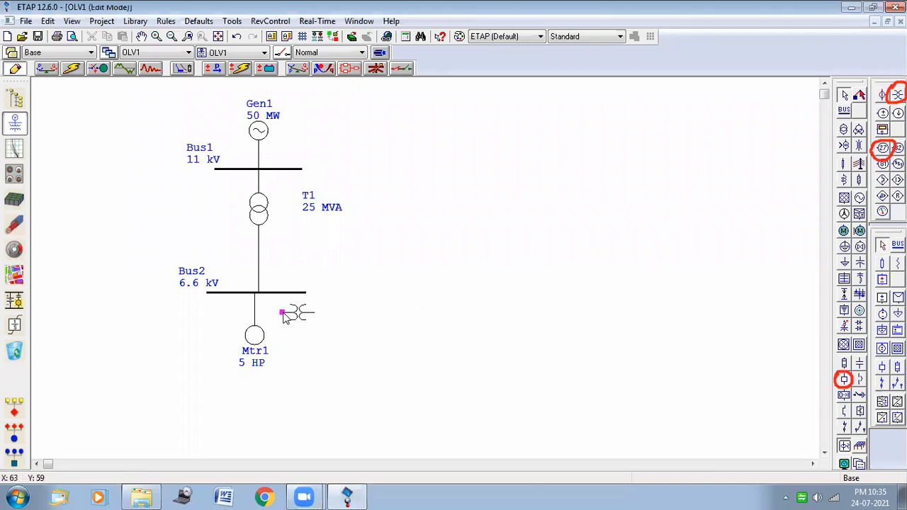
click(882, 150)
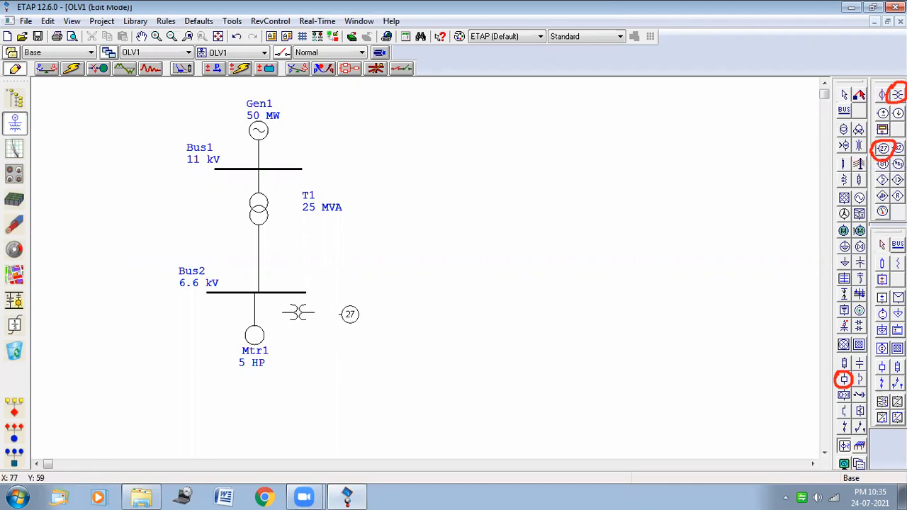
click(342, 309)
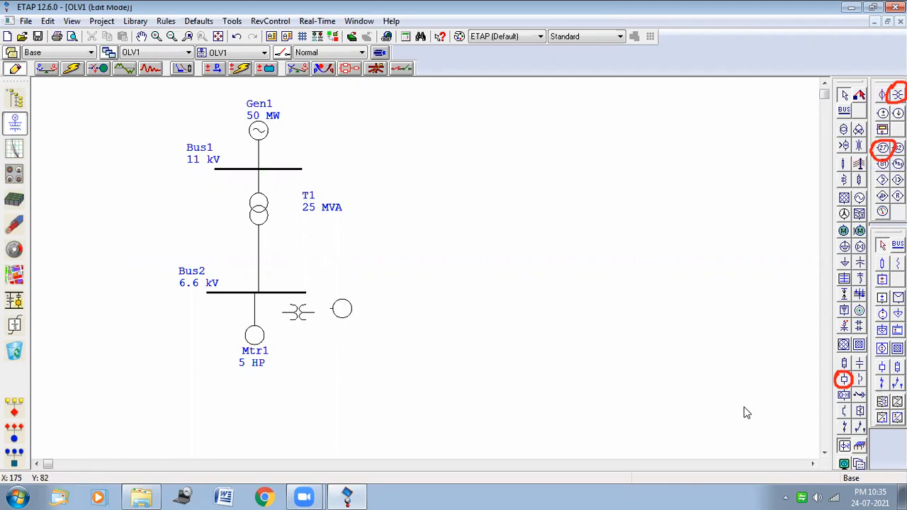
- Insert a high-voltage circuit breaker between transformer T1 and Bus2 and move its label clear of the Bus2 label
click(843, 381)
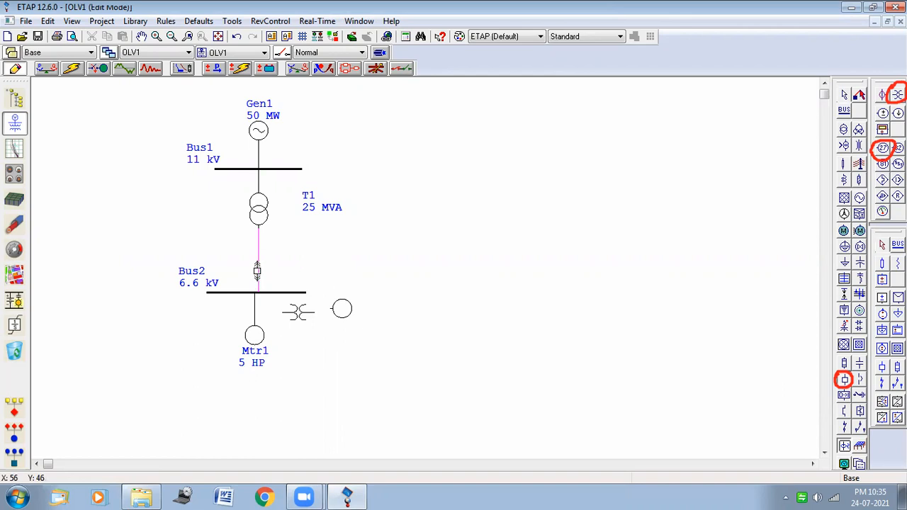
click(258, 271)
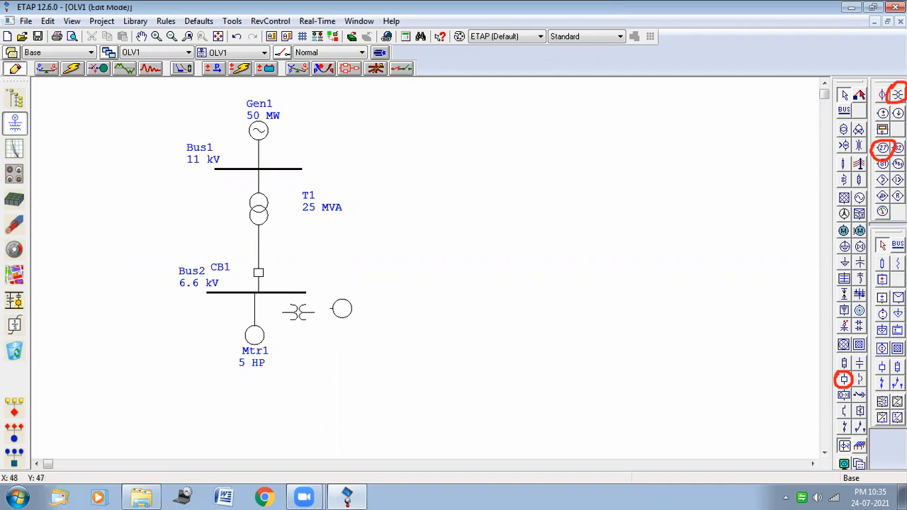
drag(220, 267, 236, 263)
click(425, 375)
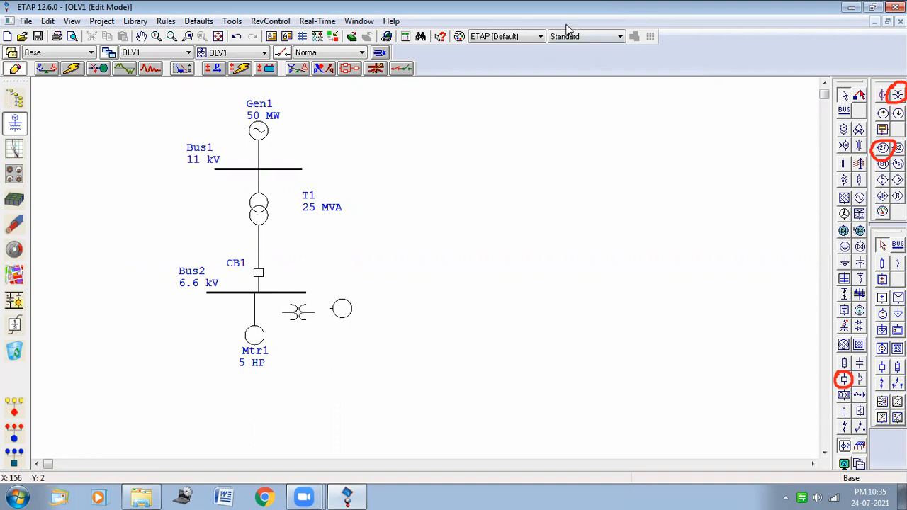
- Connect the potential transformer's primary side to Bus2 and align the voltage relay with its secondary side
click(282, 297)
drag(283, 297, 306, 293)
click(378, 282)
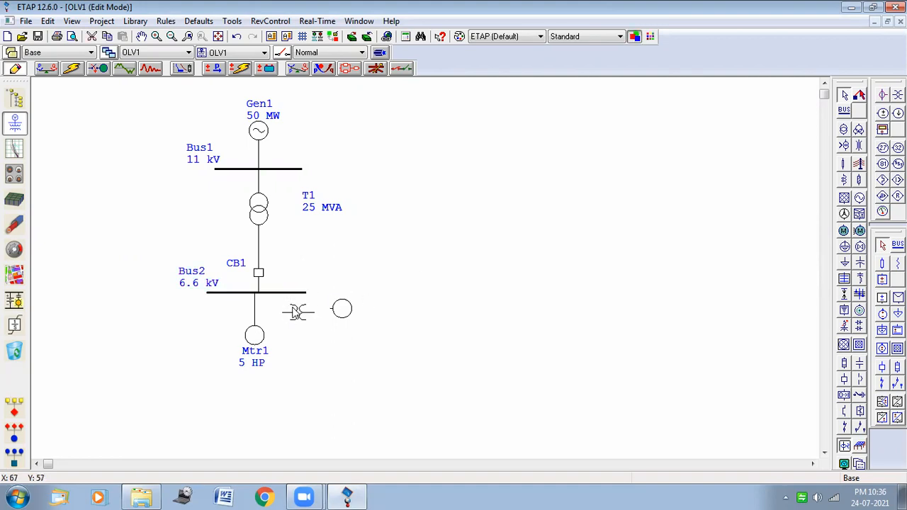
mouse_move(270, 310)
mouse_down()
mouse_move(271, 294)
mouse_move(281, 303)
mouse_up()
drag(336, 312, 346, 312)
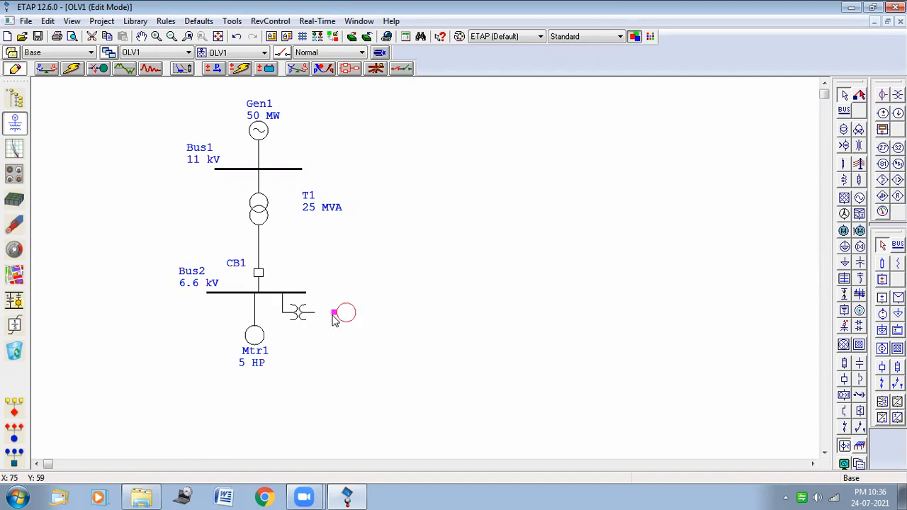
- Review and accept the potential transformer's ratings, and connect its secondary side to the voltage relay
click(303, 313)
double_click(304, 314)
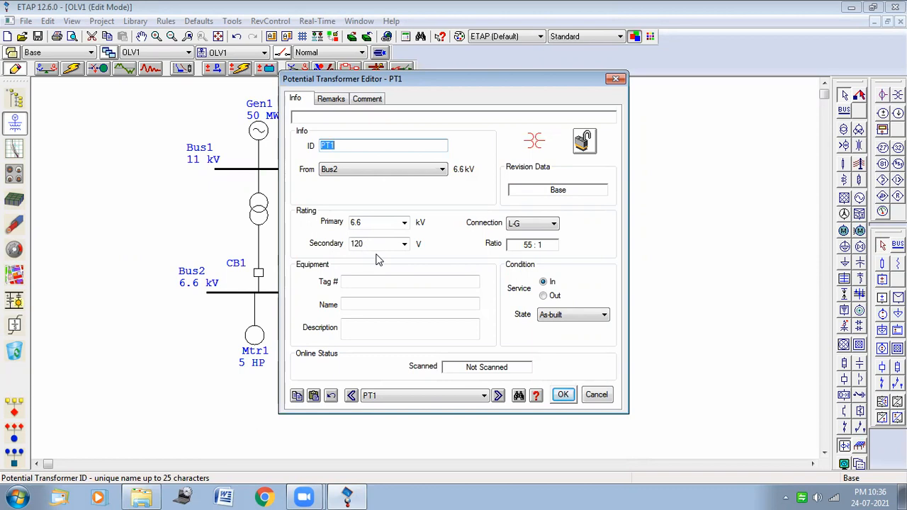
click(562, 399)
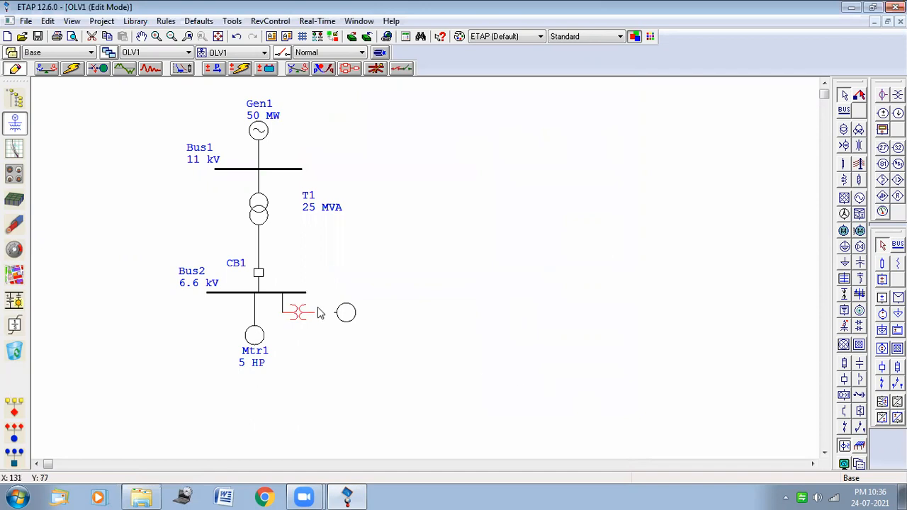
drag(315, 314, 334, 314)
click(348, 318)
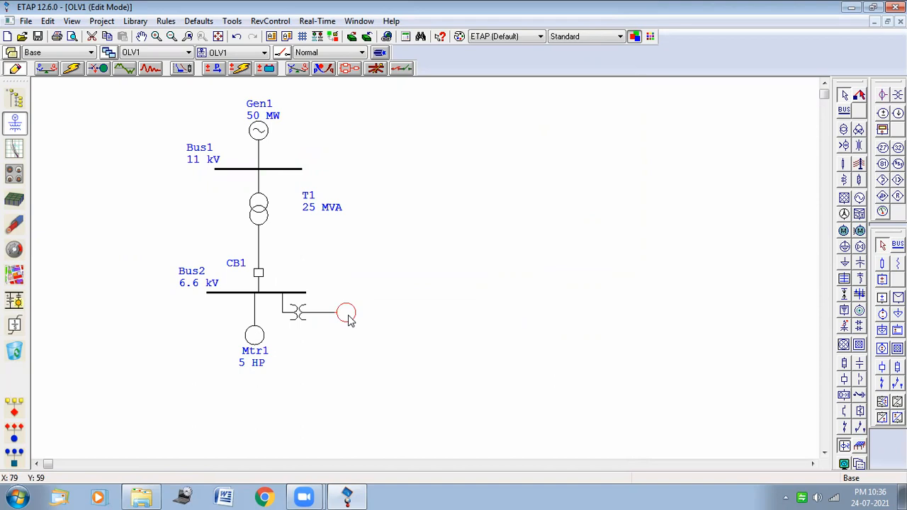
- Add an undervoltage (27) control interlock to the voltage relay that opens circuit breaker CB1 at 90 % voltage
double_click(348, 318)
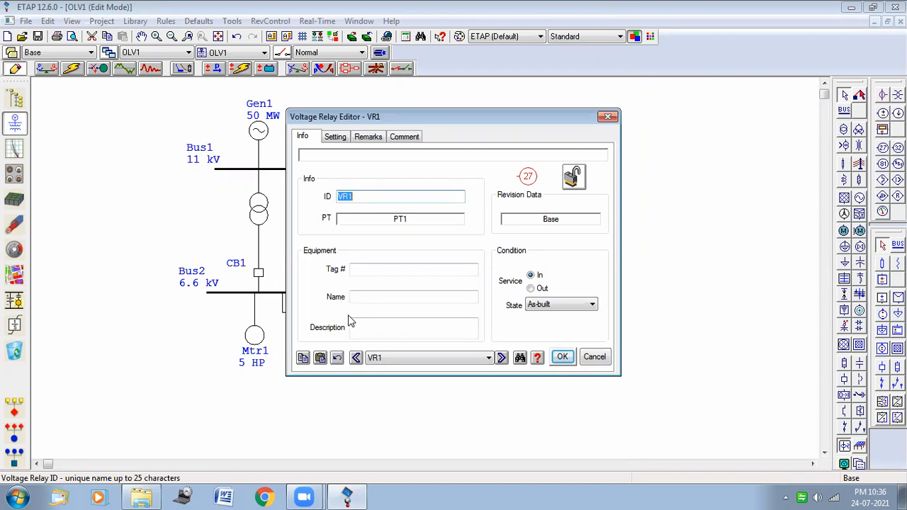
click(336, 139)
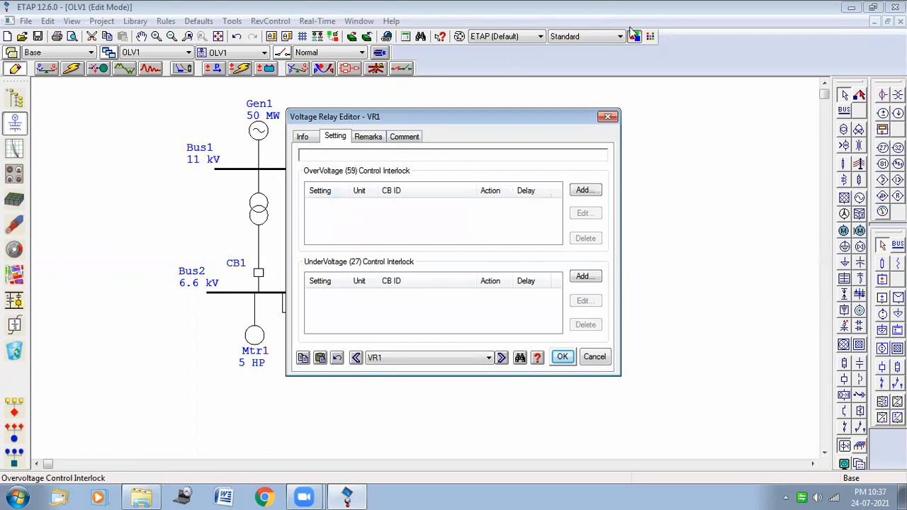
mouse_move(301, 164)
mouse_down()
mouse_move(367, 160)
mouse_move(355, 181)
mouse_move(320, 189)
mouse_move(300, 165)
mouse_move(330, 167)
mouse_up()
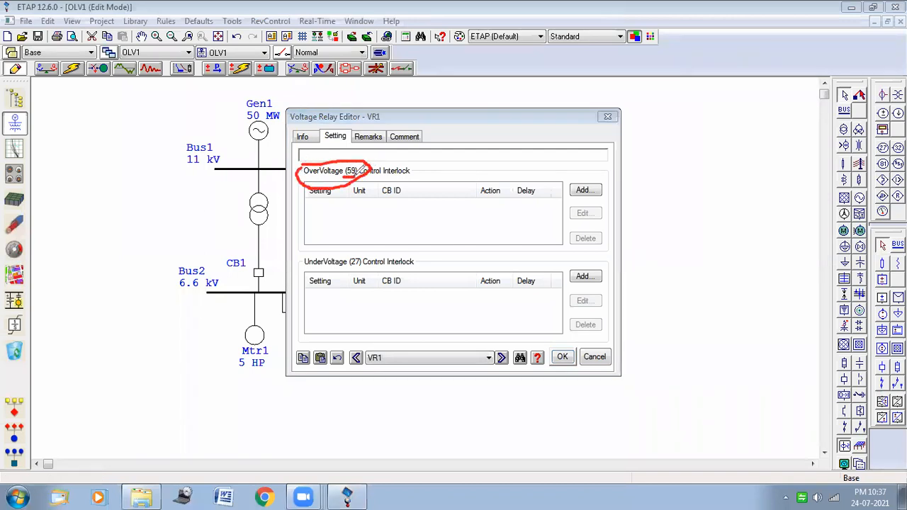
mouse_move(301, 264)
mouse_down()
mouse_move(312, 251)
mouse_move(352, 249)
mouse_move(366, 262)
mouse_move(333, 270)
mouse_move(296, 259)
mouse_up()
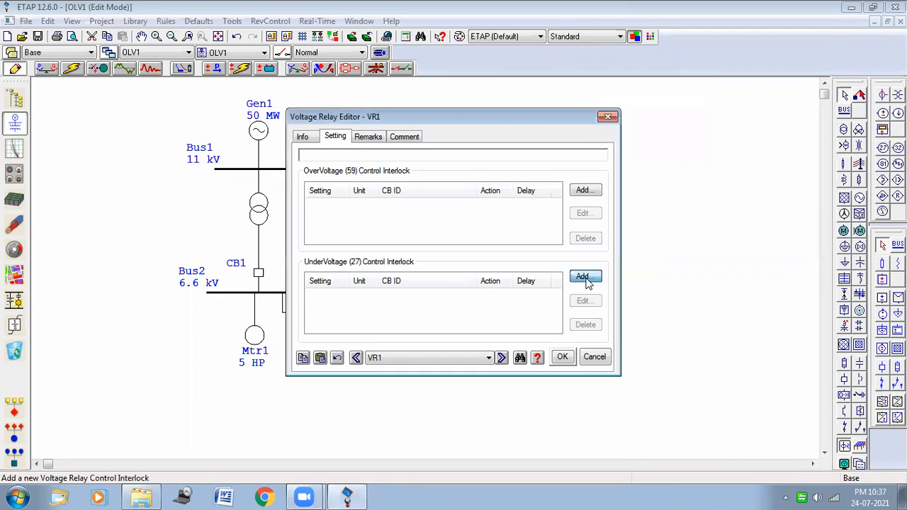
click(586, 278)
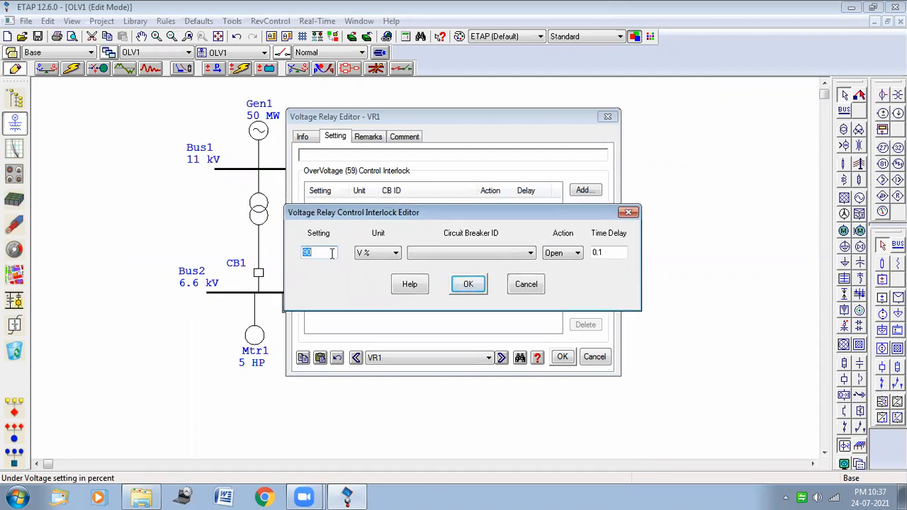
click(325, 253)
click(519, 258)
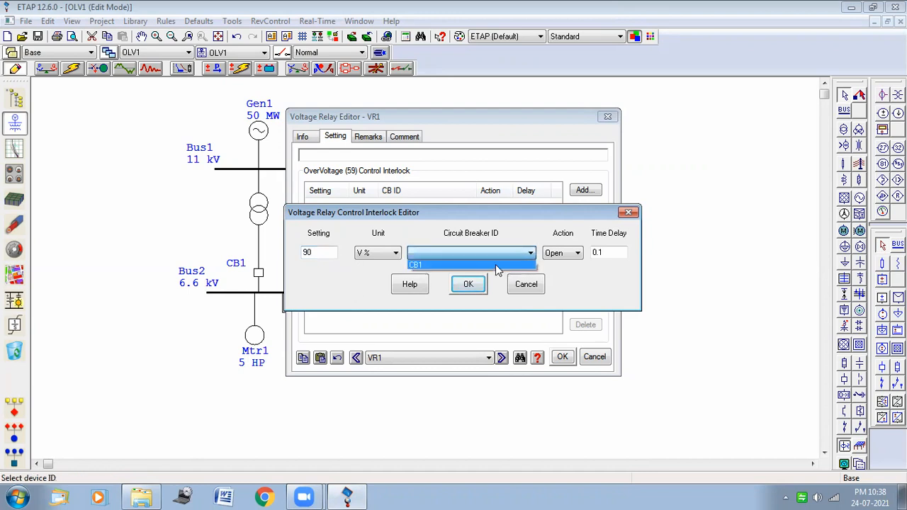
click(496, 265)
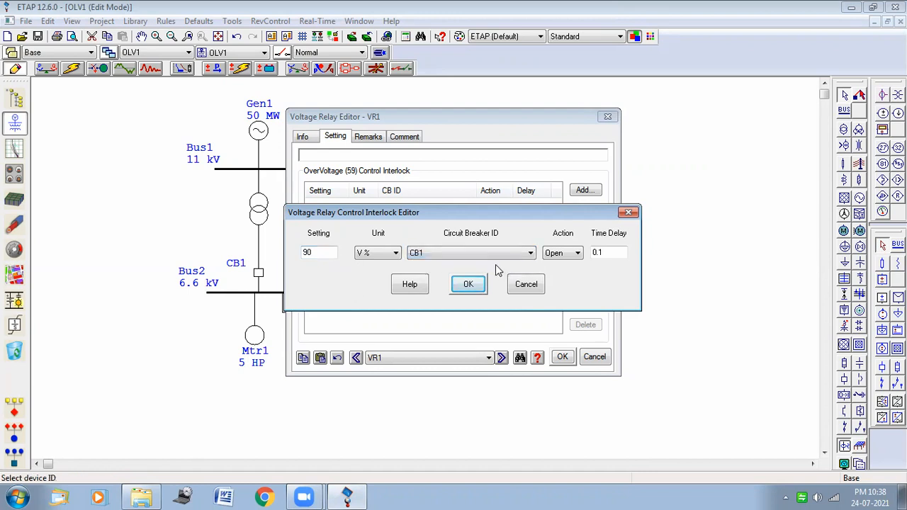
- Set the undervoltage interlock's time delay to 0.2 seconds and accept the voltage relay settings
click(610, 252)
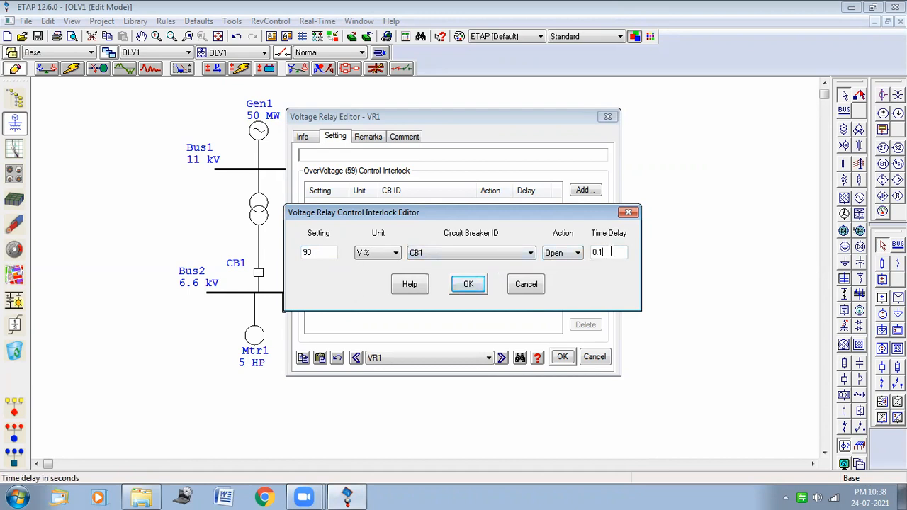
key(BackSpace)
text(2)
key(Return)
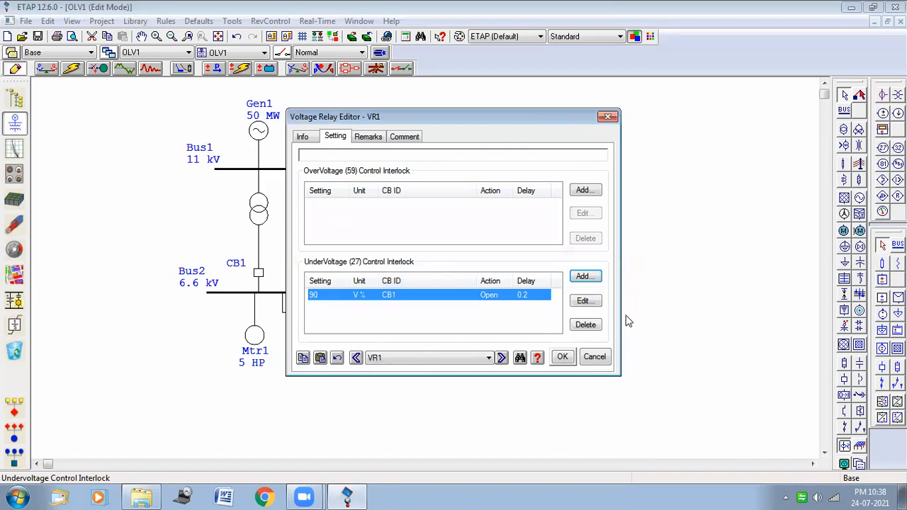
click(561, 357)
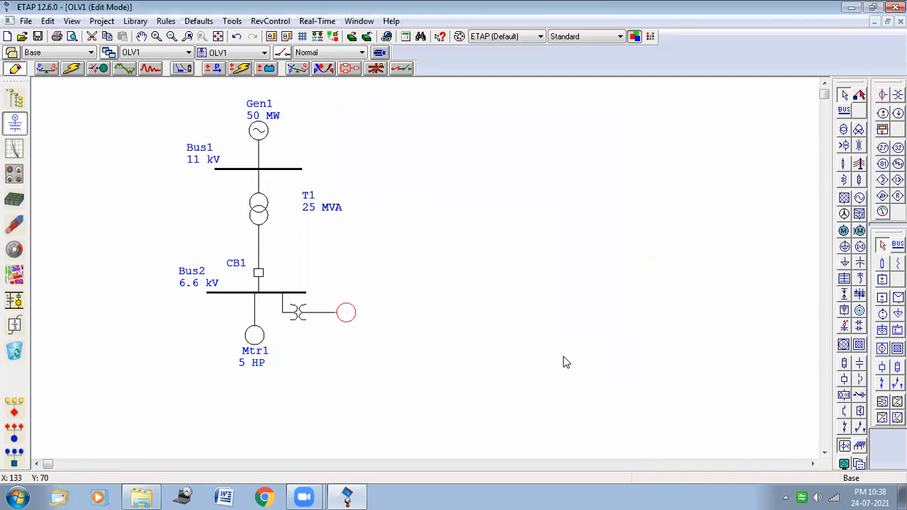
- Assign the Alstom HMC 1172 breaker rated 7.2 kV and 1250 A from the IEC library to CB1
double_click(258, 274)
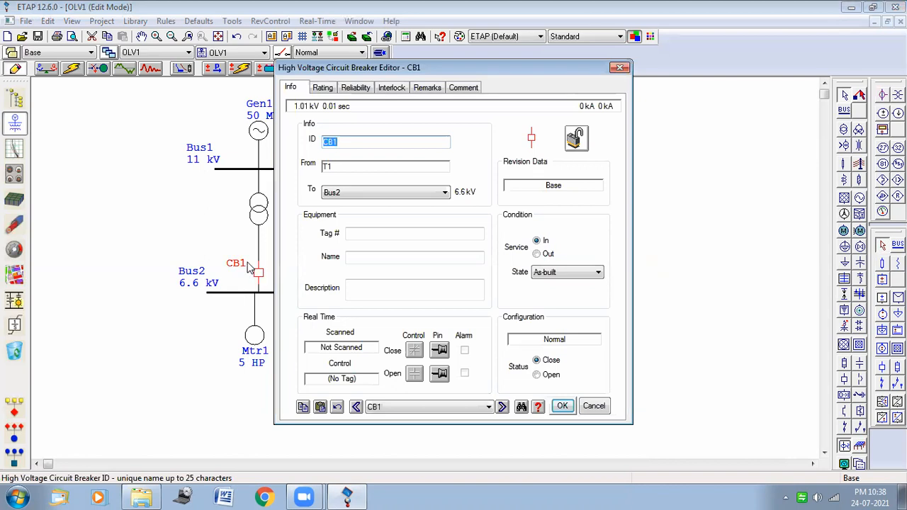
click(322, 89)
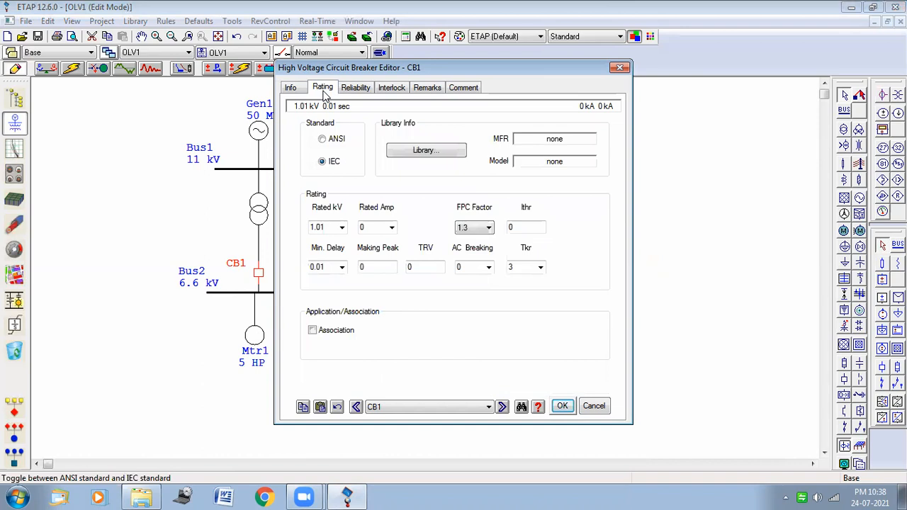
click(438, 155)
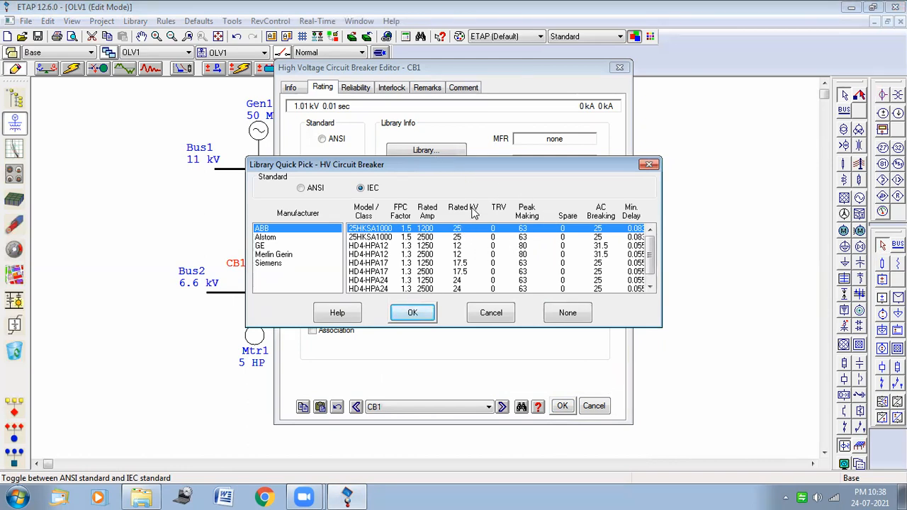
click(273, 238)
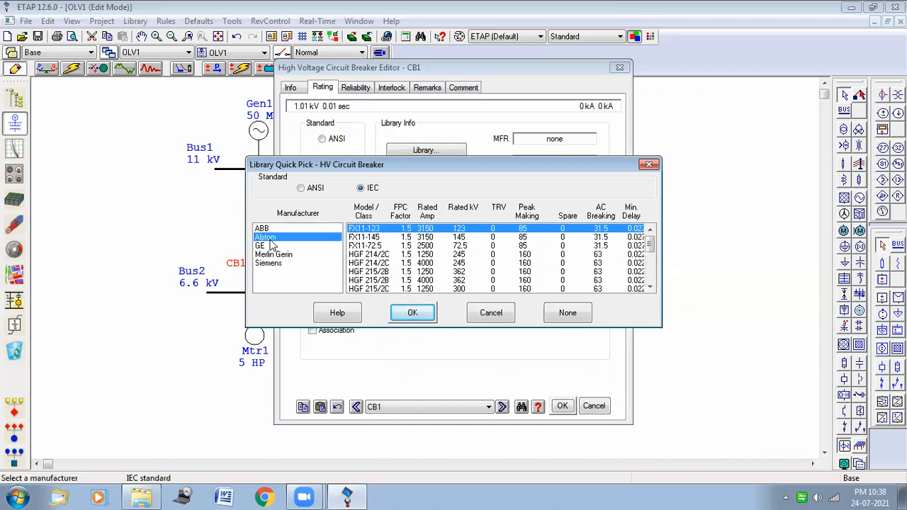
drag(650, 248, 650, 264)
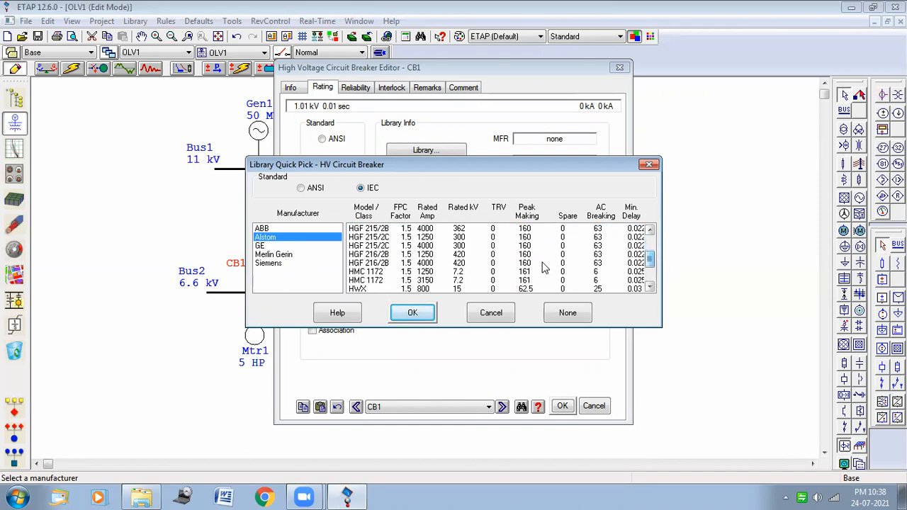
click(468, 273)
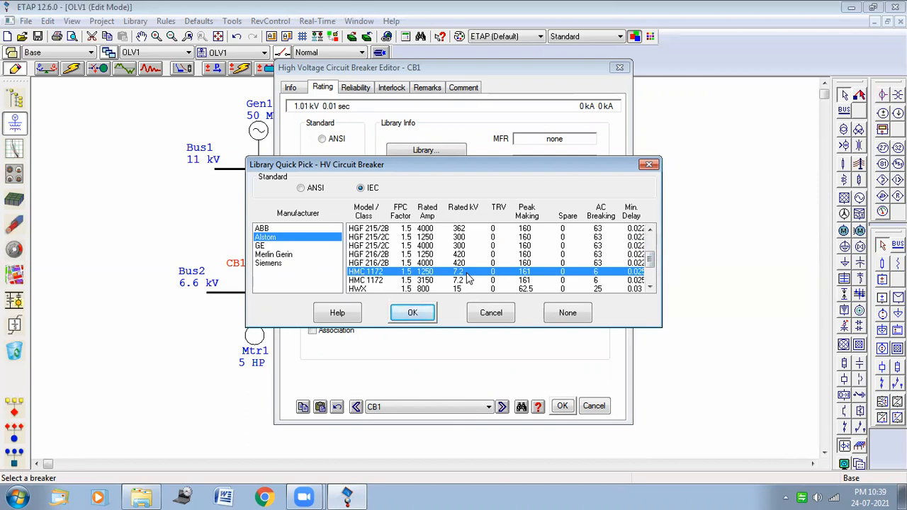
click(414, 314)
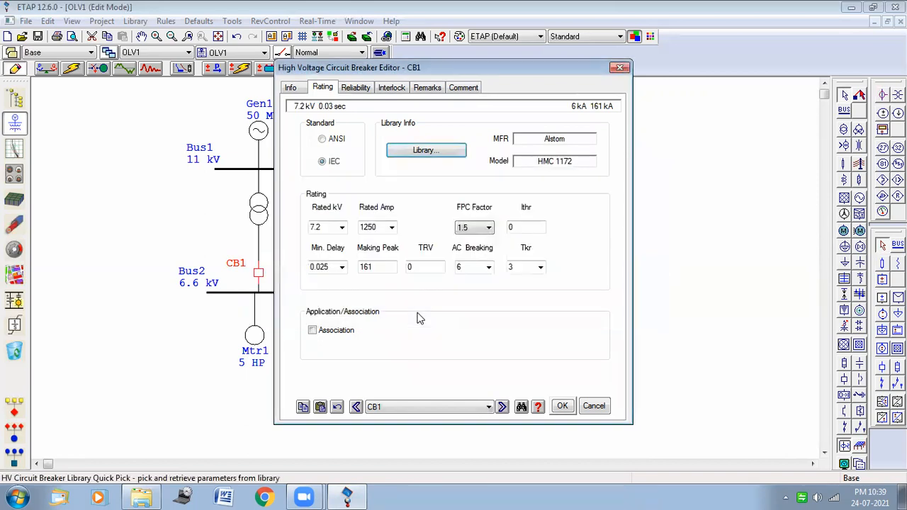
- Set circuit breaker CB1's rated voltage to 6.6 kV and accept its ratings
click(327, 227)
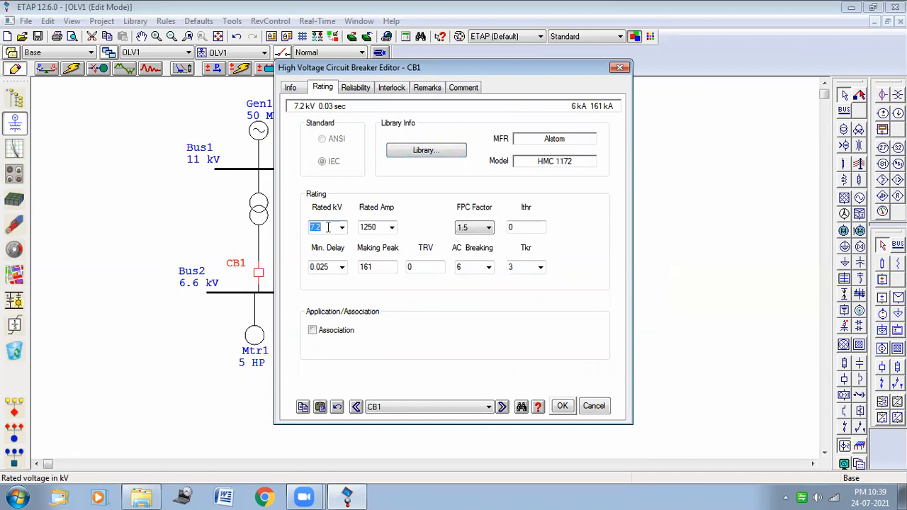
text(6.6)
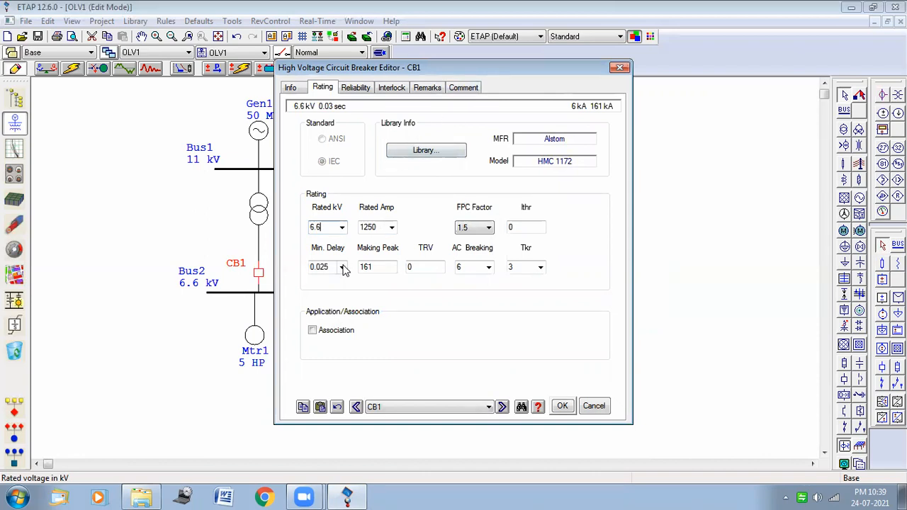
key(Tab)
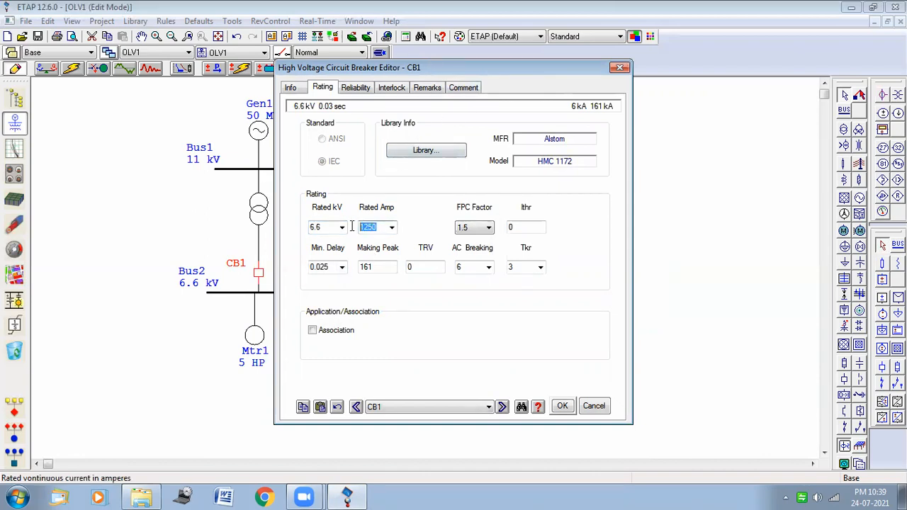
click(566, 406)
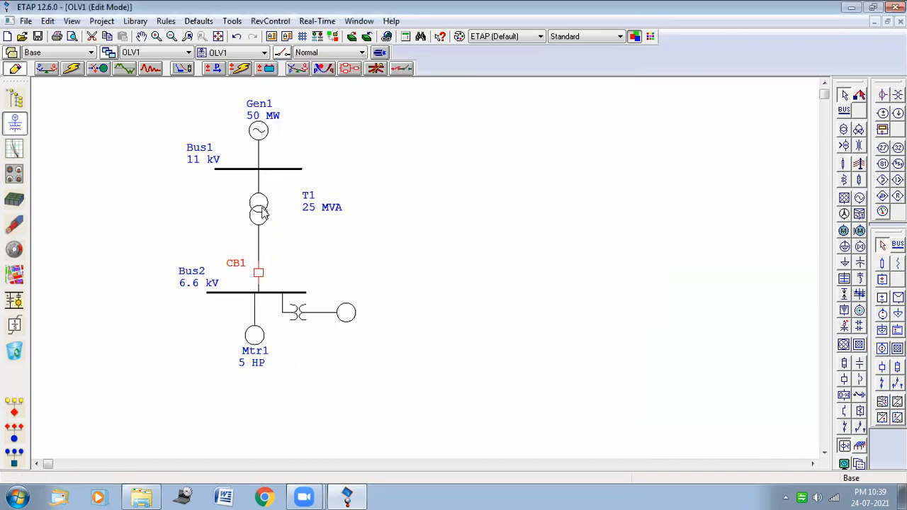
- Check the secondary full-load current in transformer T1's rating data
double_click(260, 213)
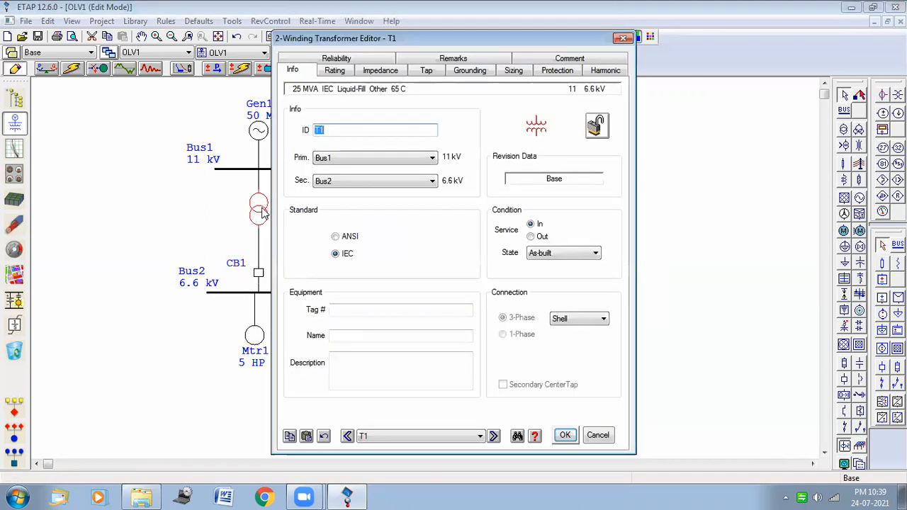
click(342, 75)
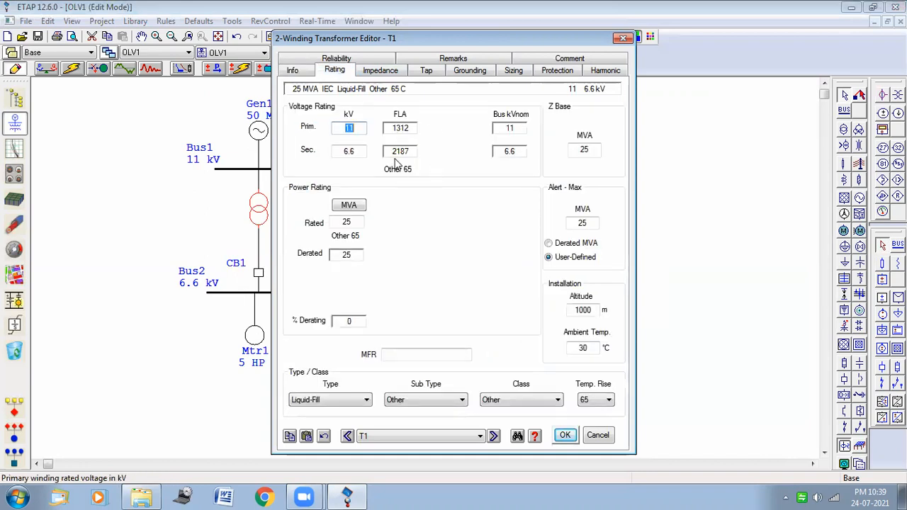
click(627, 40)
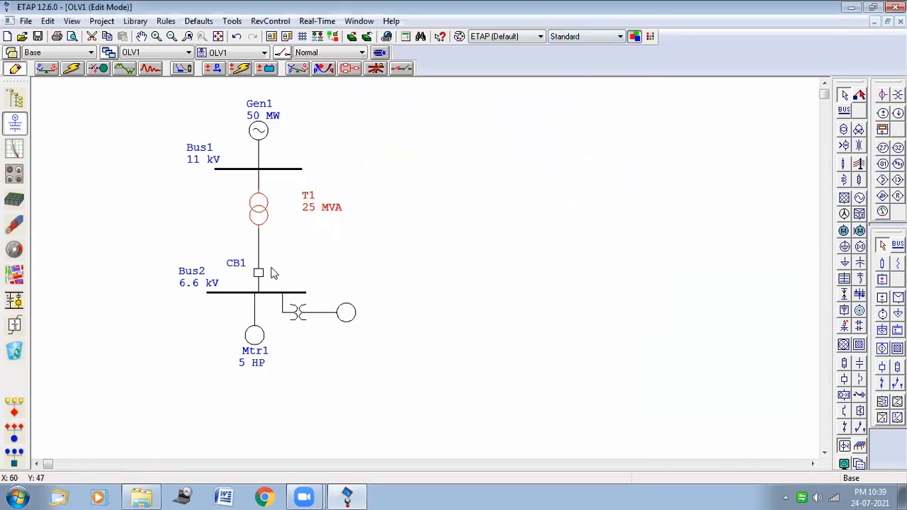
- Set circuit breaker CB1's rated current to 2187 A and its minimum delay to 0.1 seconds, and accept the changes
double_click(259, 275)
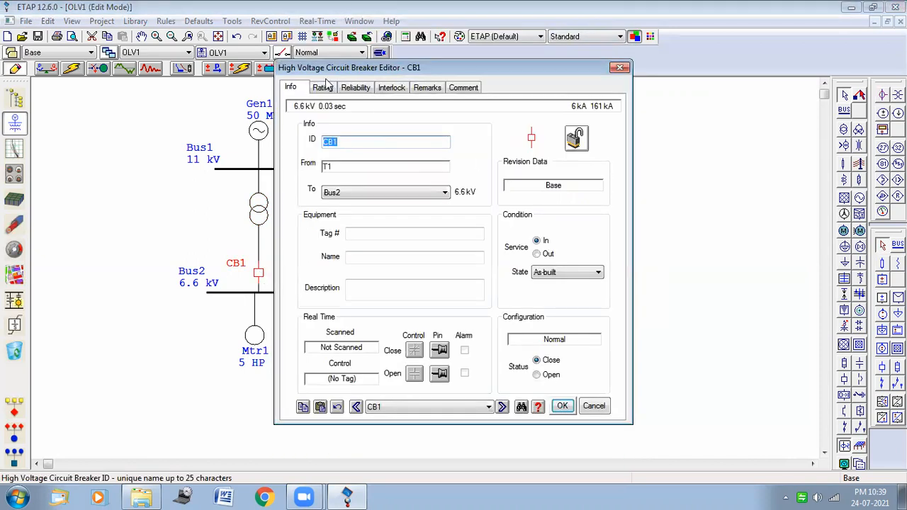
key(ctrl+Tab)
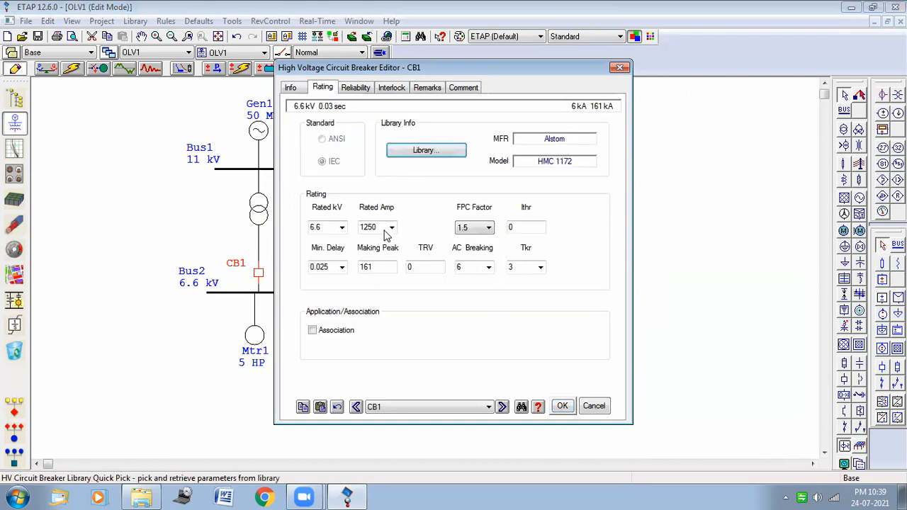
click(383, 226)
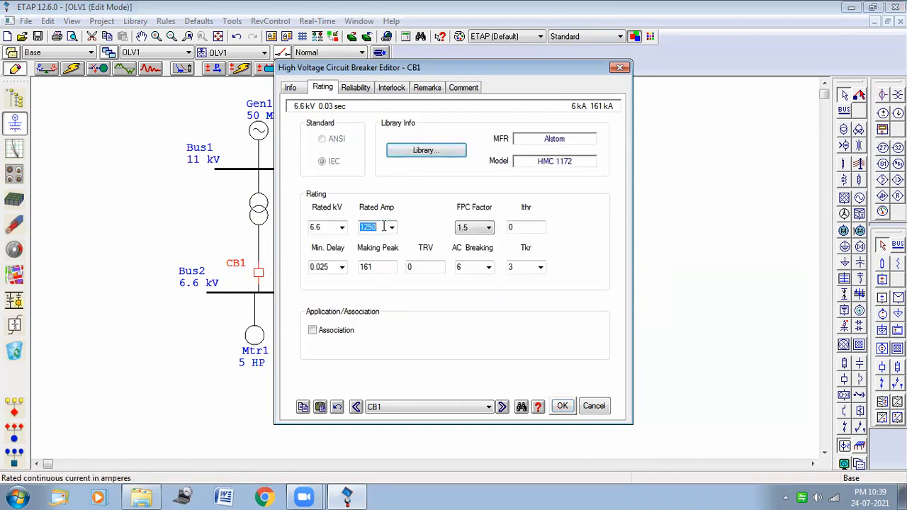
text(2187)
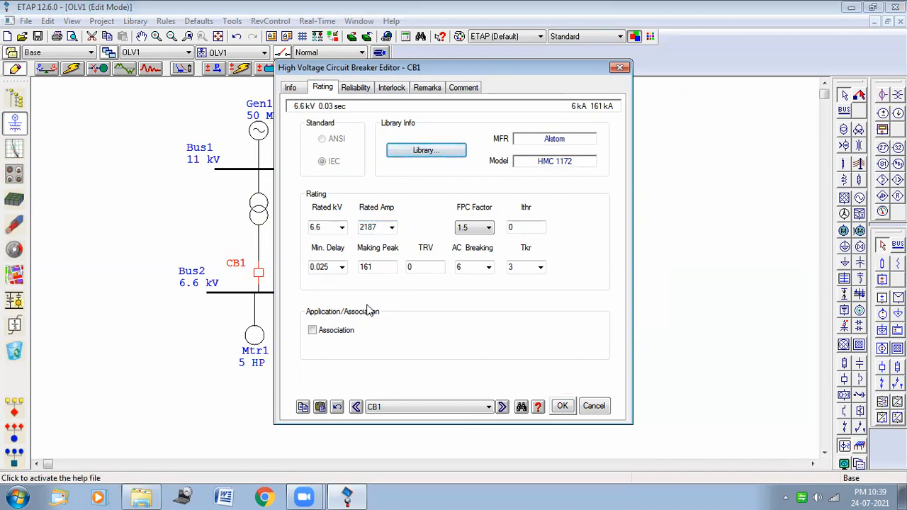
click(343, 270)
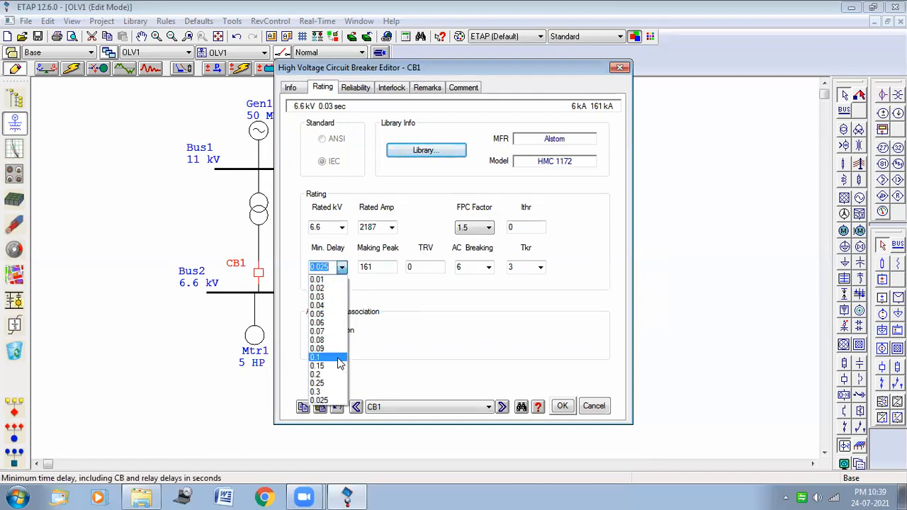
click(339, 363)
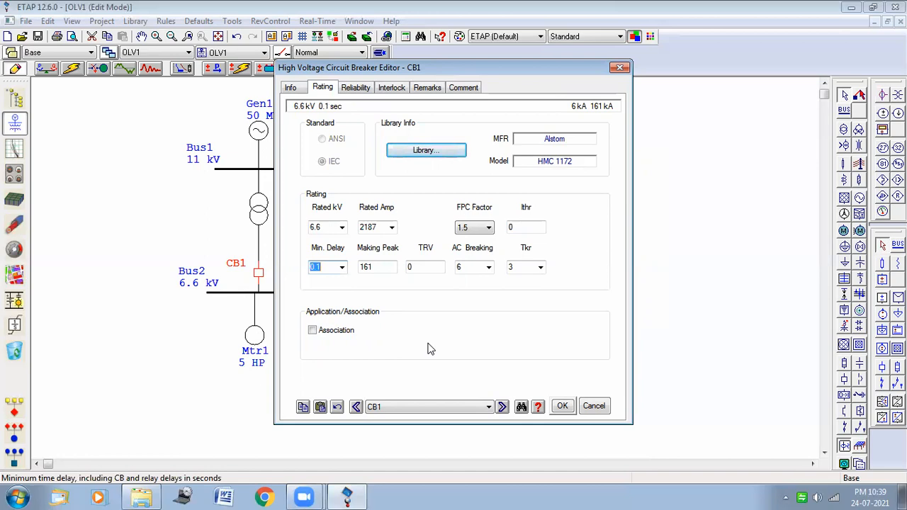
click(563, 406)
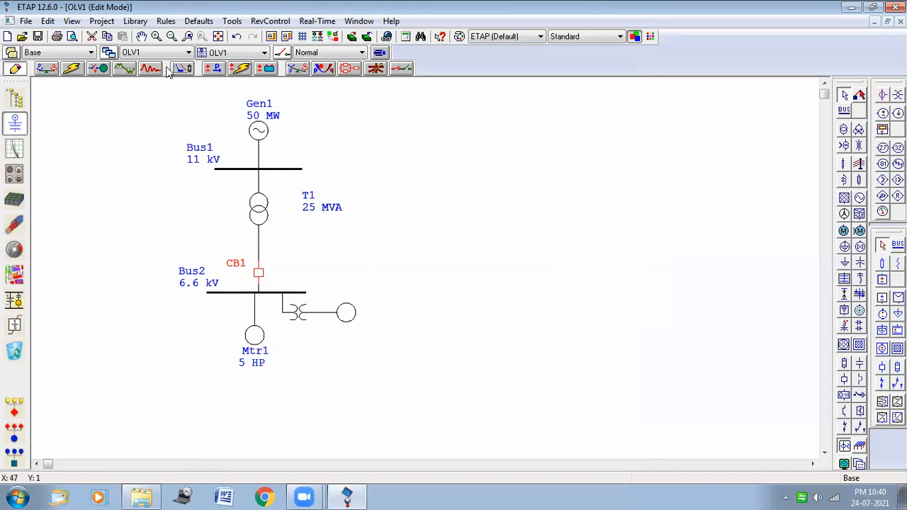
- Switch the one-line diagram from editing to the Star Sequence-of-Operation study mode
mouse_move(185, 55)
mouse_down()
mouse_move(201, 65)
mouse_move(191, 79)
mouse_move(169, 70)
mouse_move(180, 55)
mouse_up()
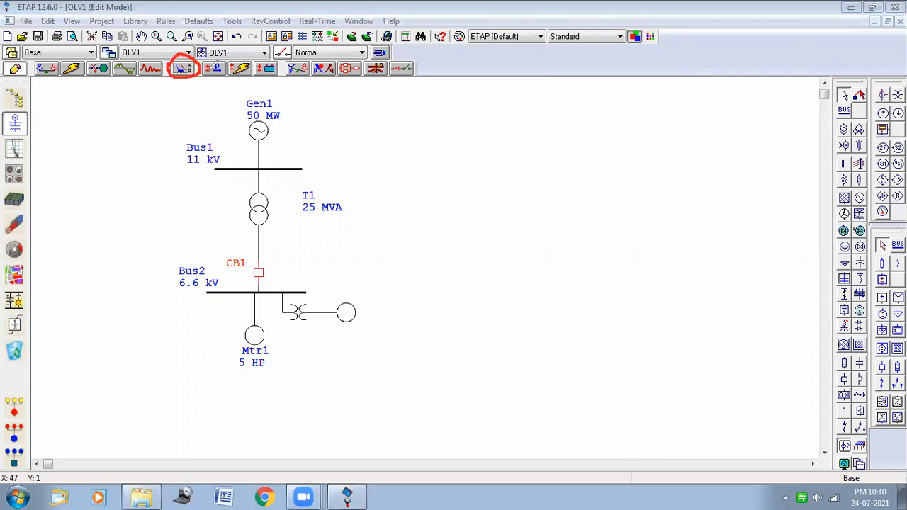
click(641, 89)
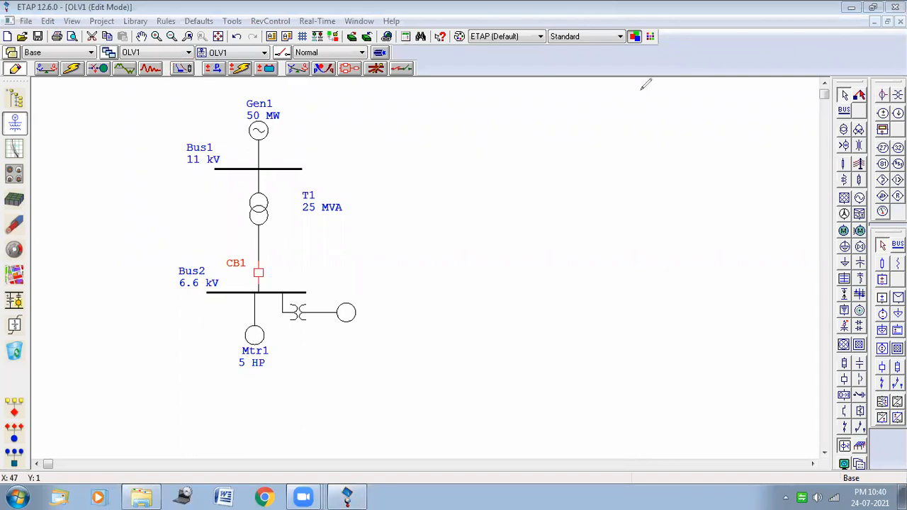
click(182, 68)
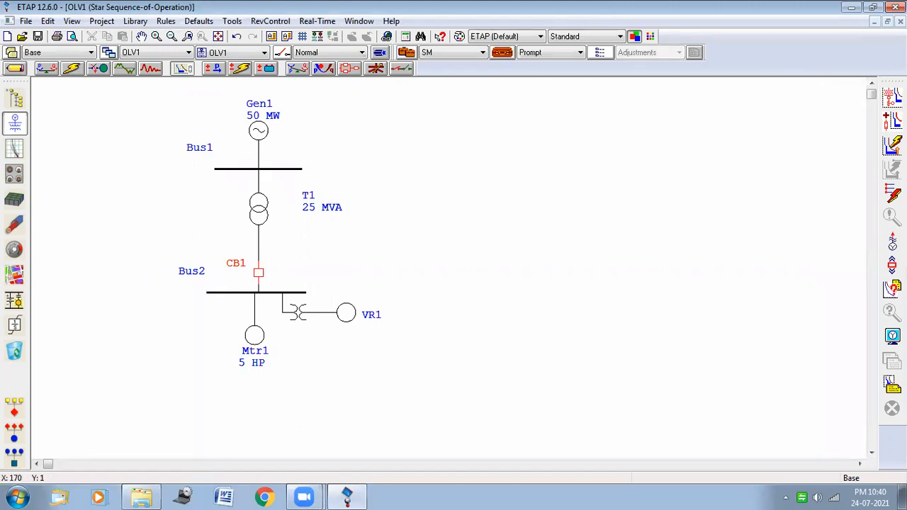
mouse_move(890, 90)
mouse_down()
mouse_move(905, 96)
mouse_move(906, 288)
mouse_move(872, 242)
mouse_move(872, 155)
mouse_move(895, 73)
mouse_up()
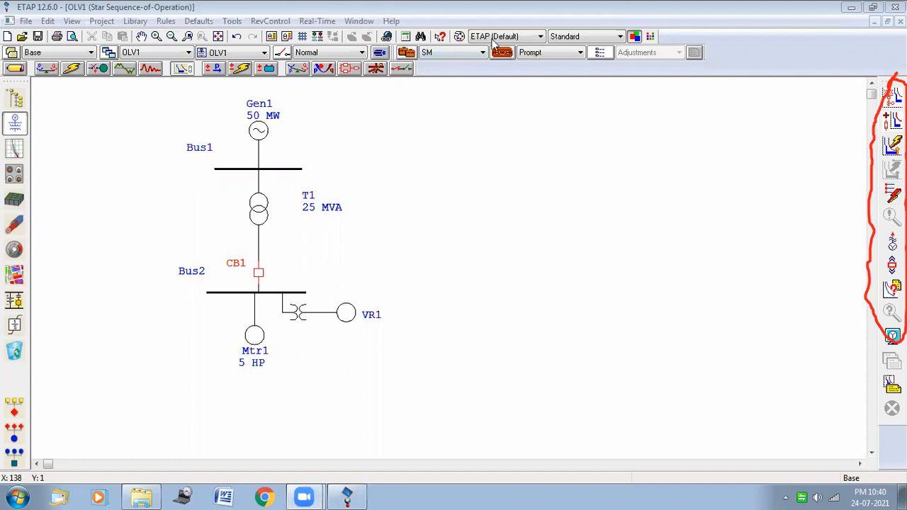
- Check the fault value, fault type and protective device settings for sequence of operation in study case SM
click(501, 55)
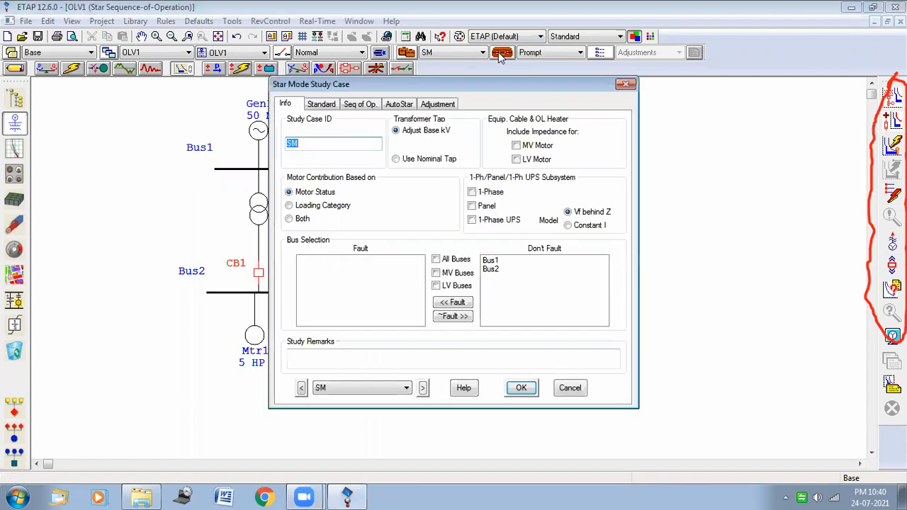
click(411, 28)
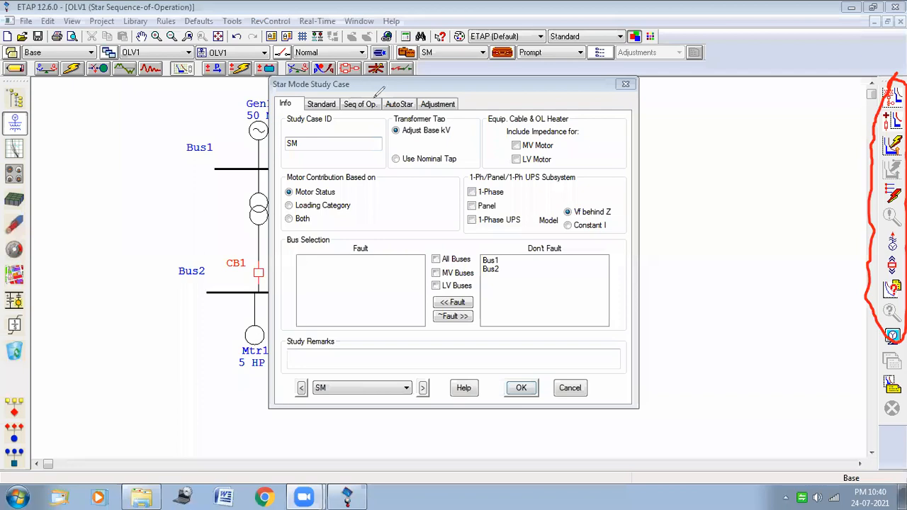
drag(345, 106, 377, 99)
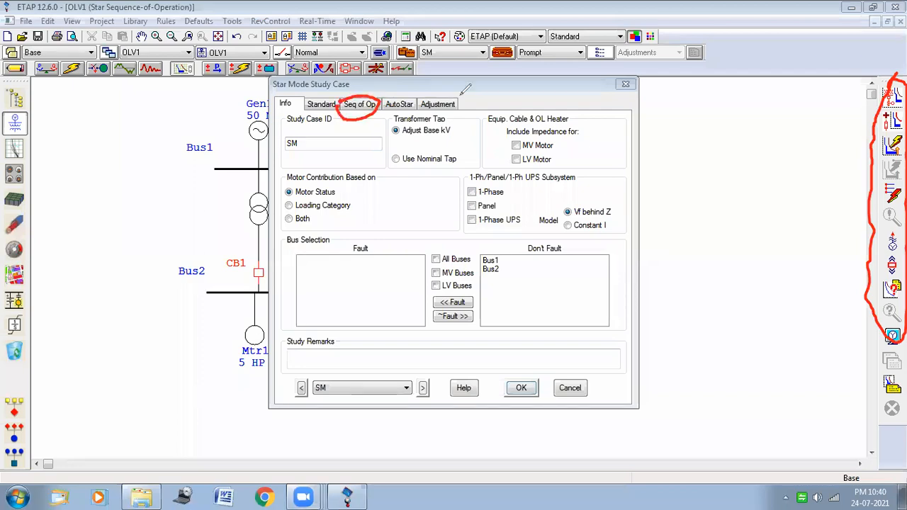
click(365, 105)
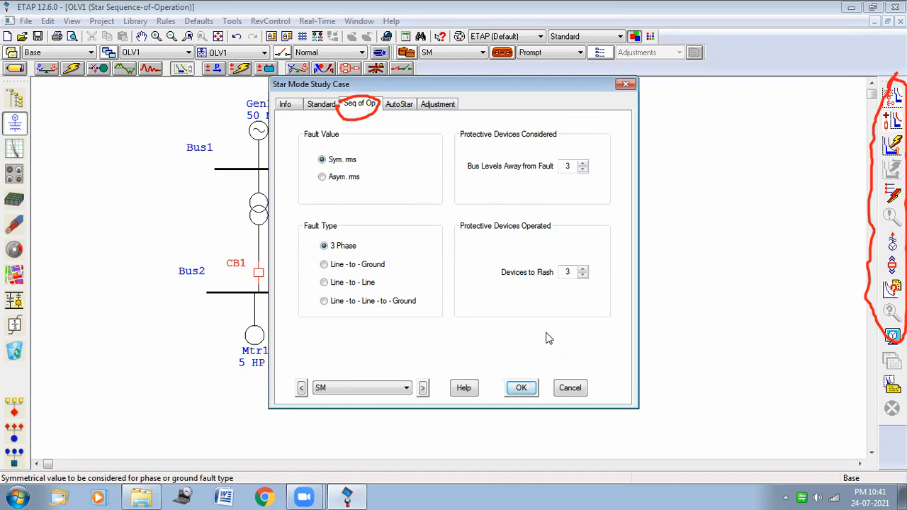
click(527, 391)
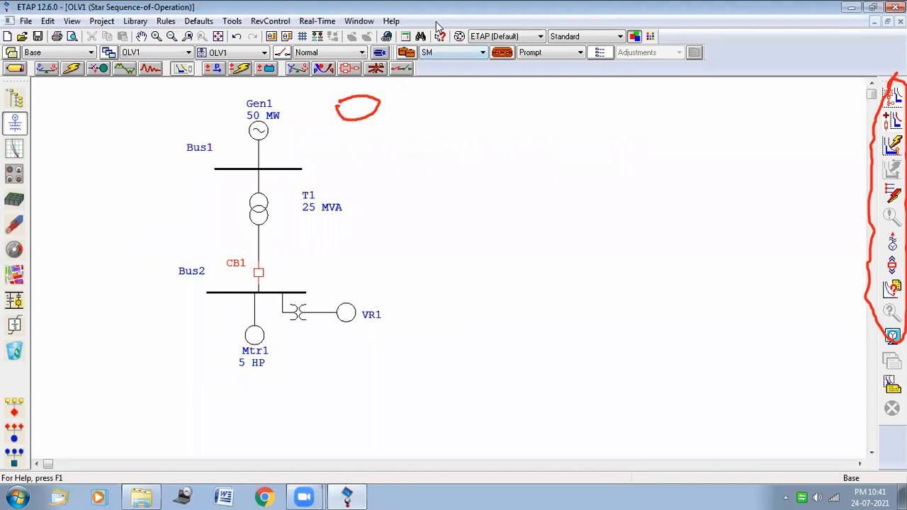
click(696, 87)
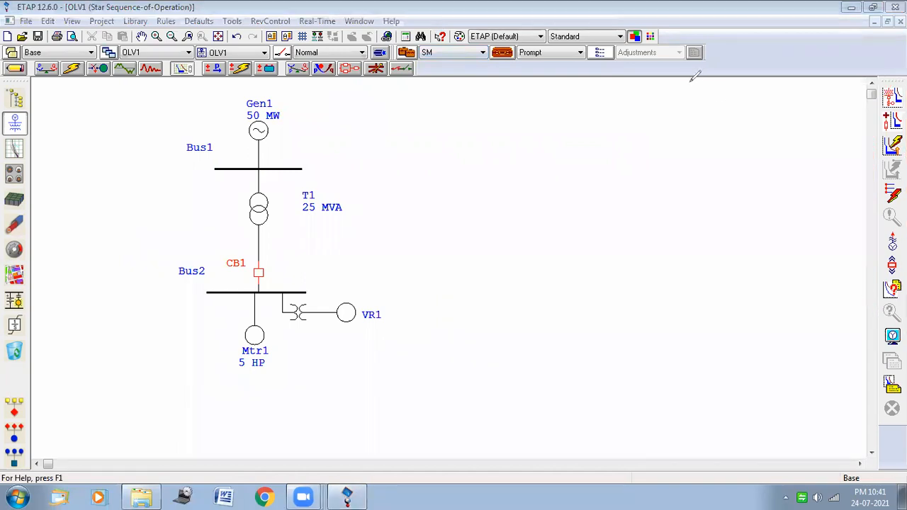
- Insert a three-phase fault on the connector between Bus2 and Mtr1, naming the output report "fault"
click(892, 194)
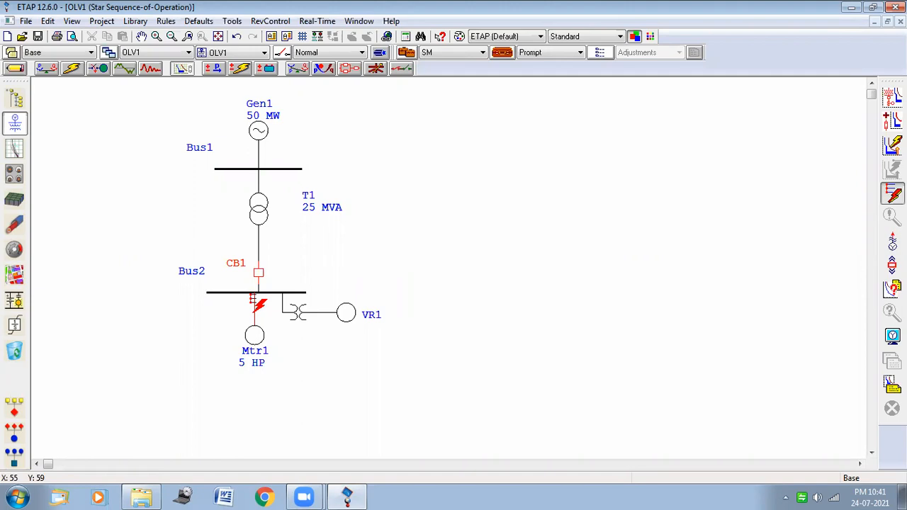
click(254, 300)
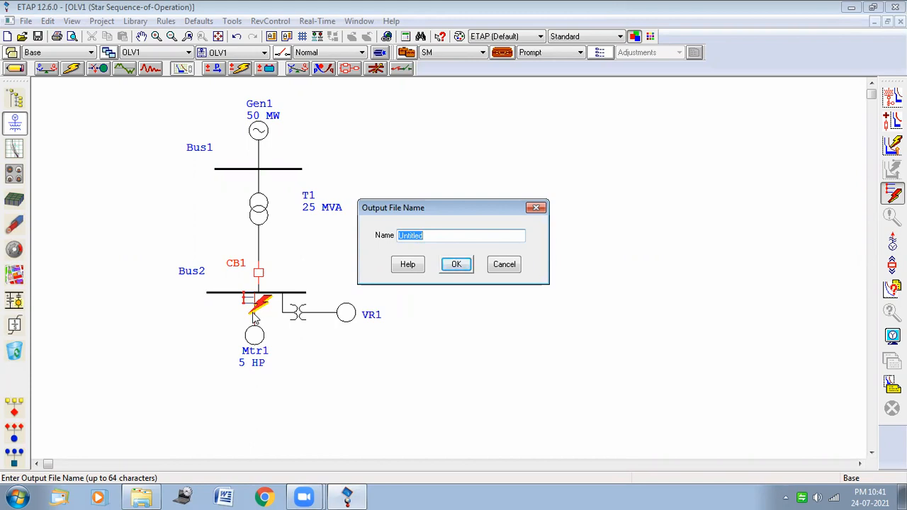
text(fault)
click(456, 265)
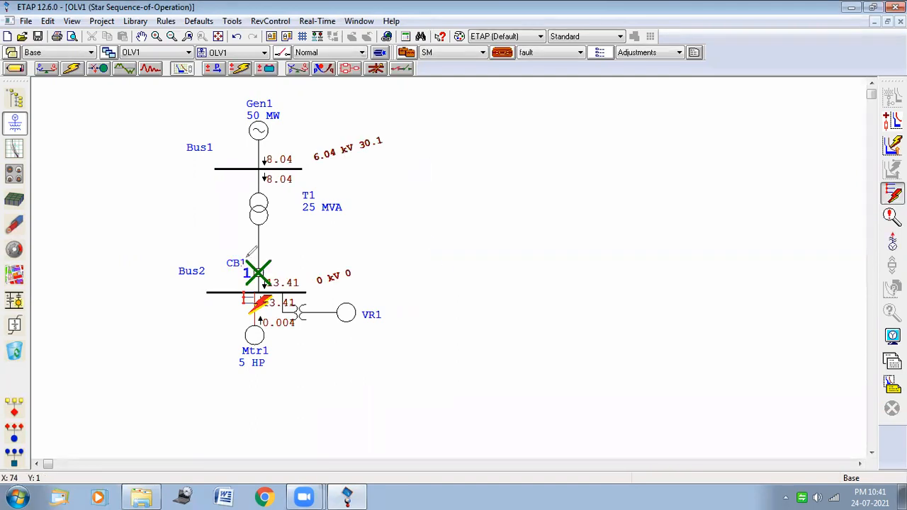
mouse_move(250, 252)
mouse_down()
mouse_move(278, 263)
mouse_move(248, 254)
mouse_up()
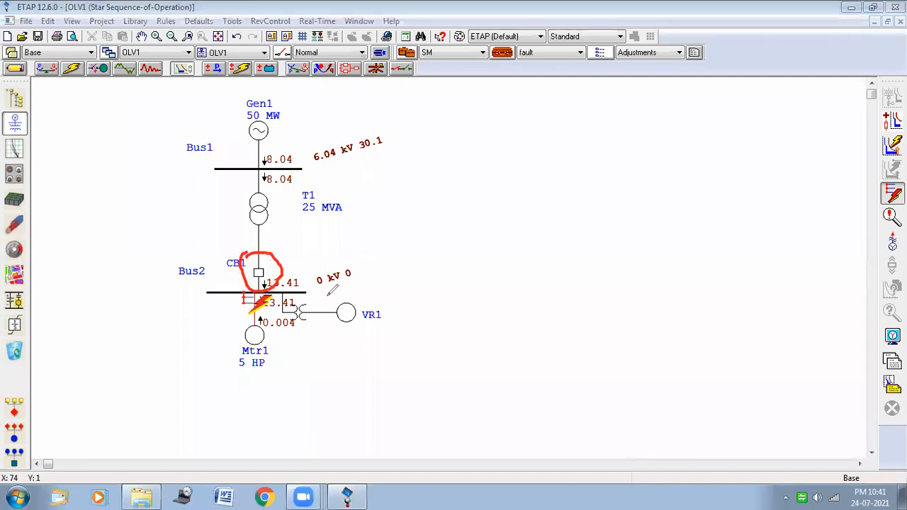
mouse_move(314, 280)
mouse_down()
mouse_move(357, 264)
mouse_move(318, 290)
mouse_move(312, 269)
mouse_move(324, 262)
mouse_up()
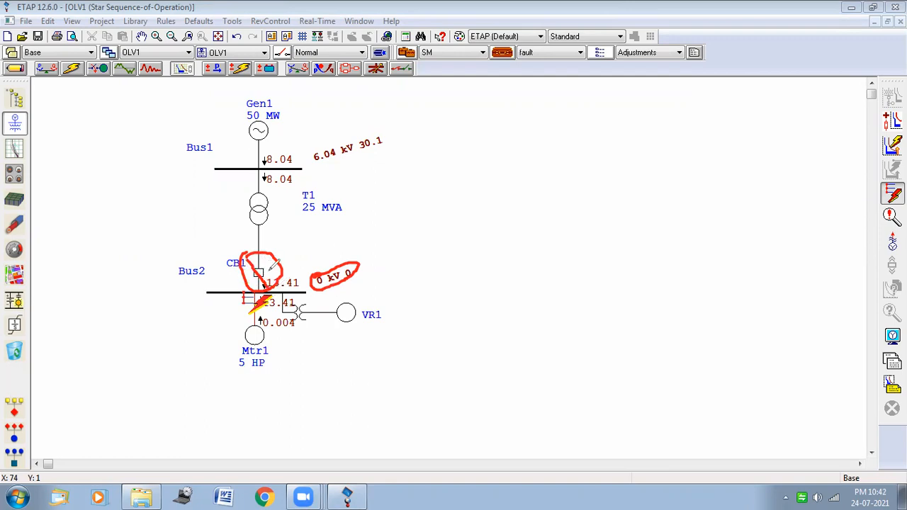
- Set the study case's sequence-of-operation fault type to Line-to-Ground and accept it
click(450, 98)
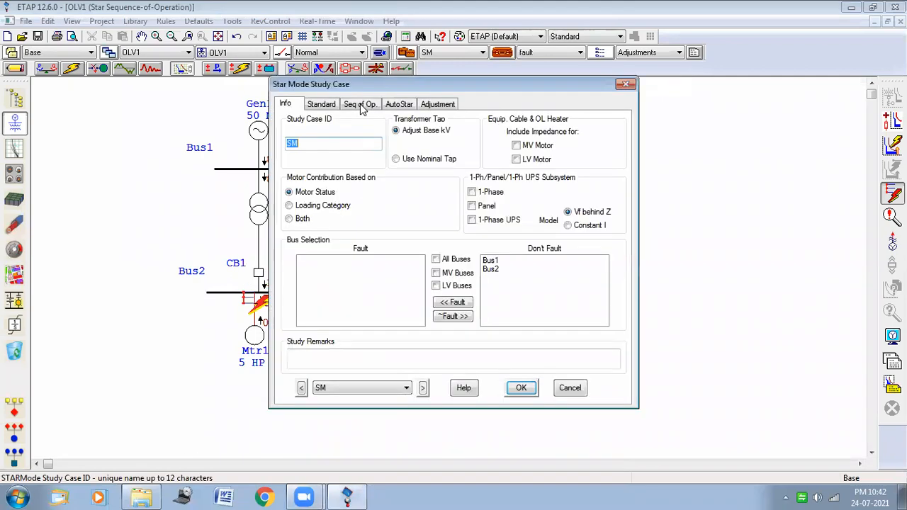
click(360, 103)
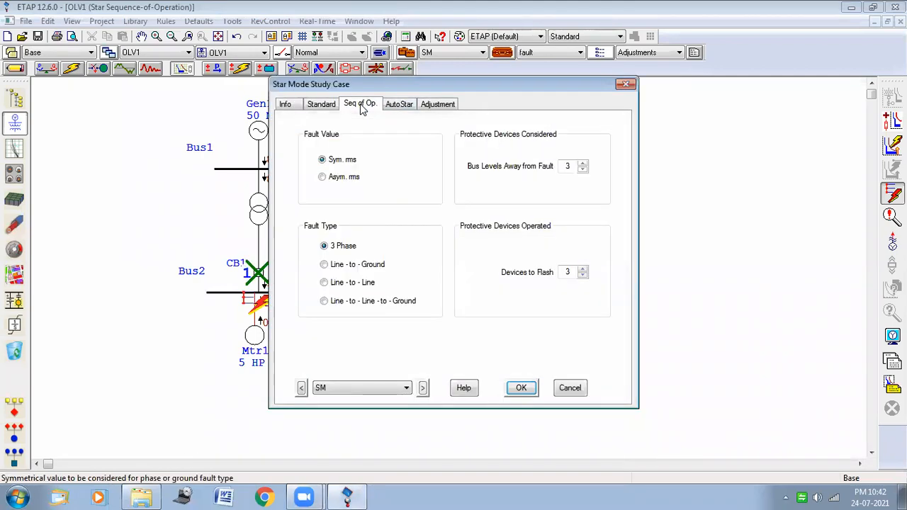
click(328, 269)
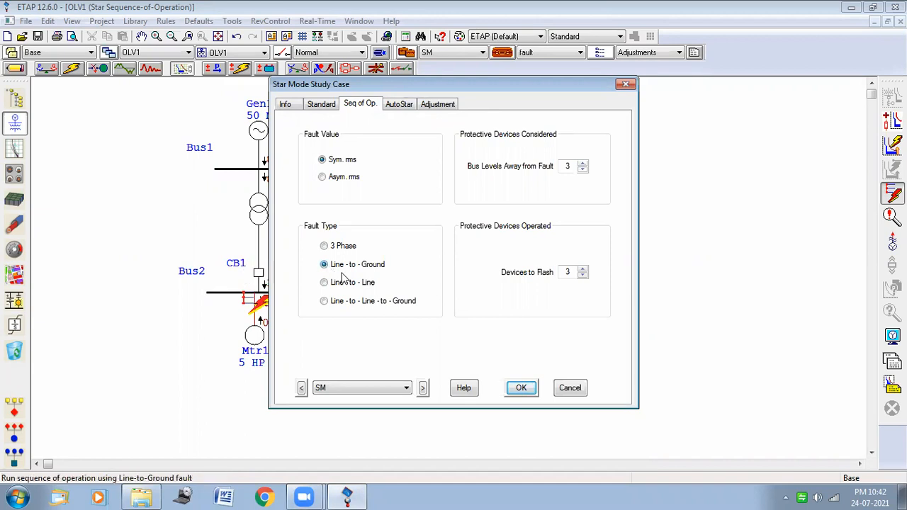
click(521, 388)
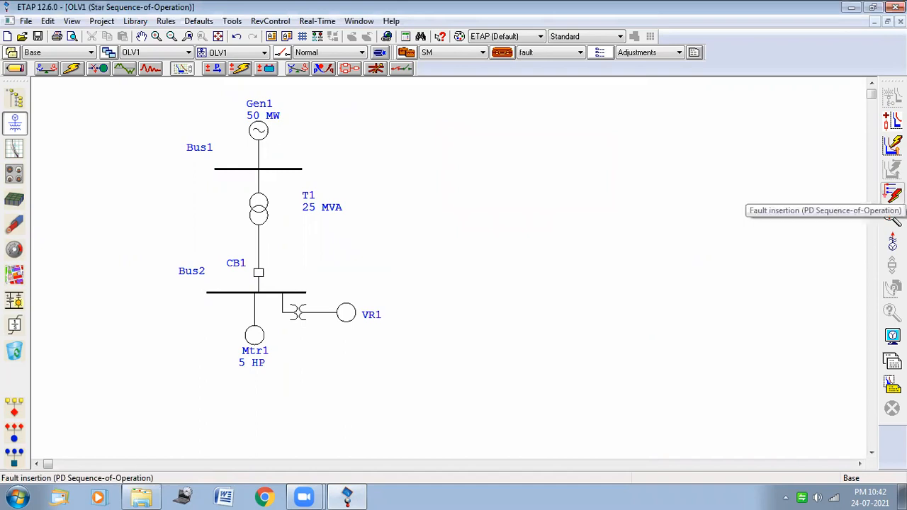
- Run the sequence of operation for a line-to-ground fault on the connector between Bus2 and Mtr1
click(891, 193)
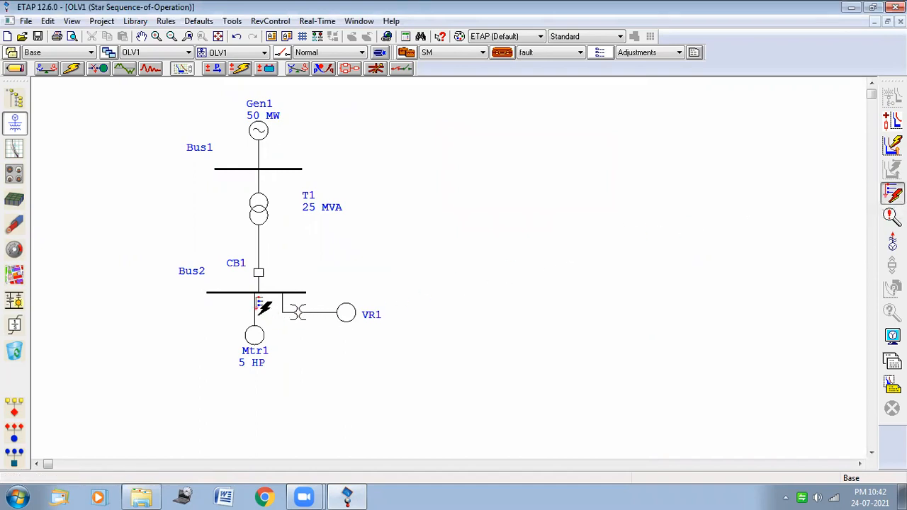
click(259, 302)
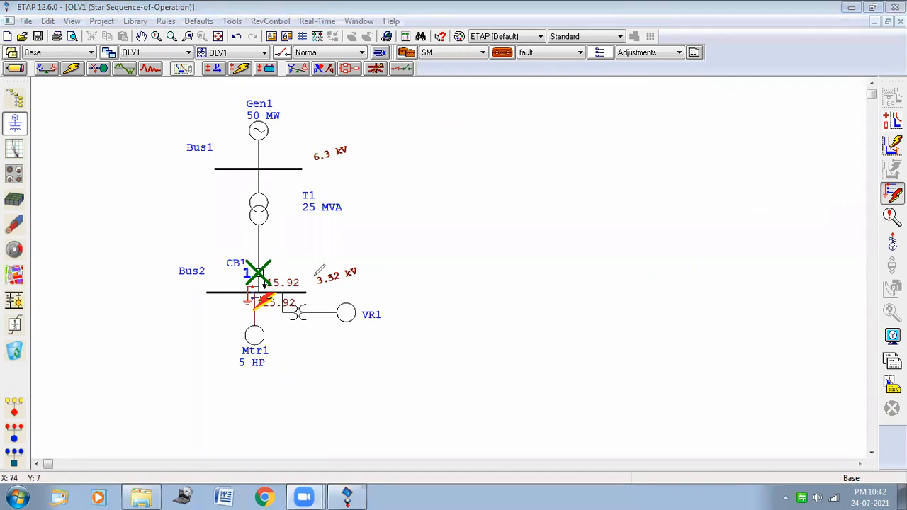
mouse_move(316, 273)
mouse_down()
mouse_move(369, 263)
mouse_move(337, 292)
mouse_move(317, 292)
mouse_move(313, 272)
mouse_up()
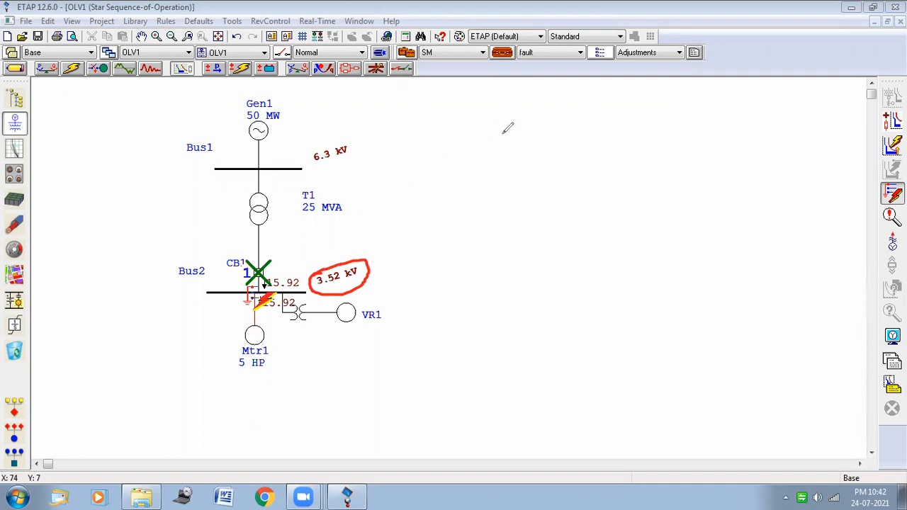
key(Escape)
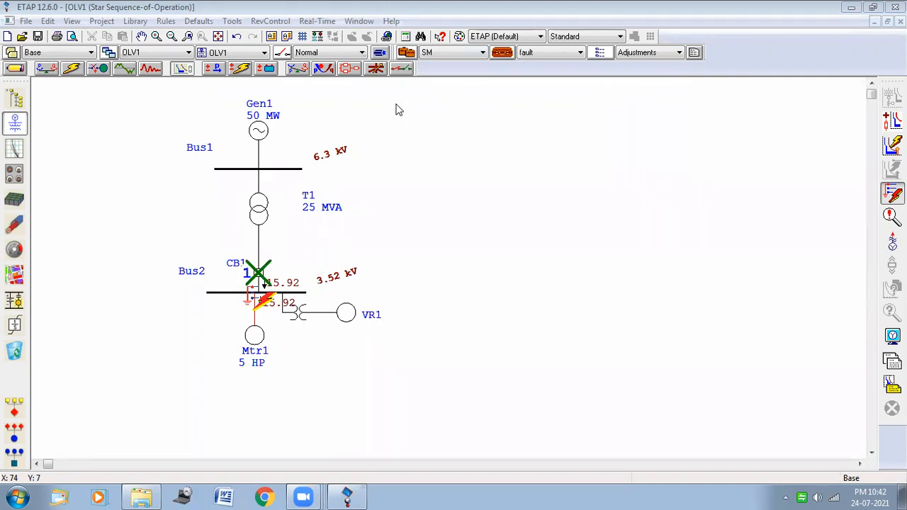
- Set the study case's sequence-of-operation fault type to Line-to-Line
click(504, 53)
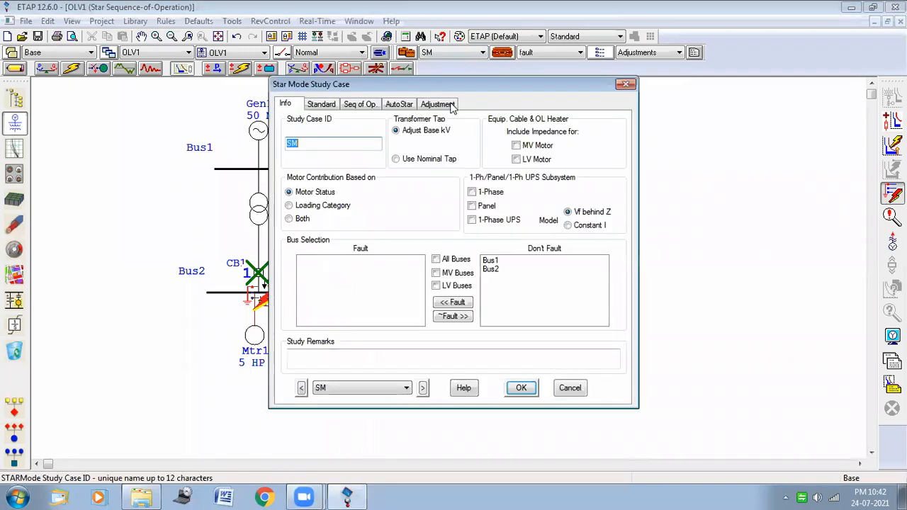
click(360, 104)
click(325, 282)
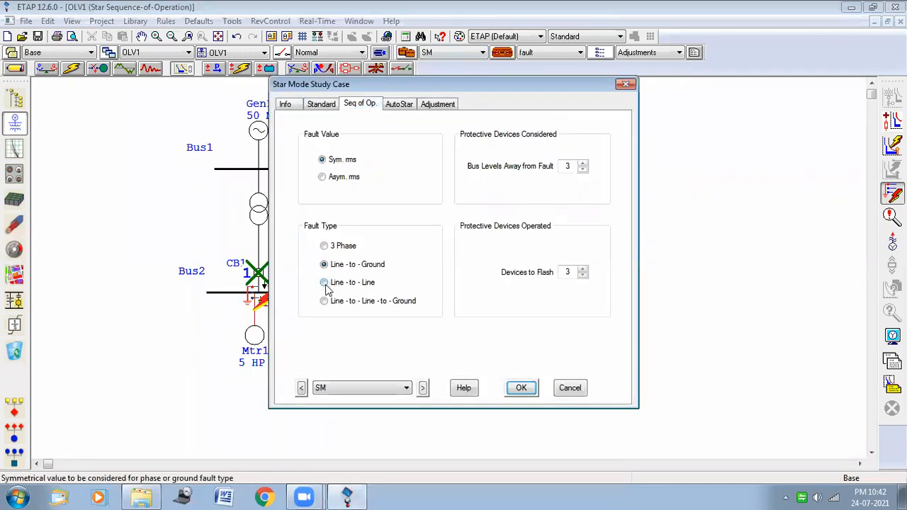
- Run the sequence of operation for a line-to-line fault on the connector between Bus2 and Mtr1
click(891, 196)
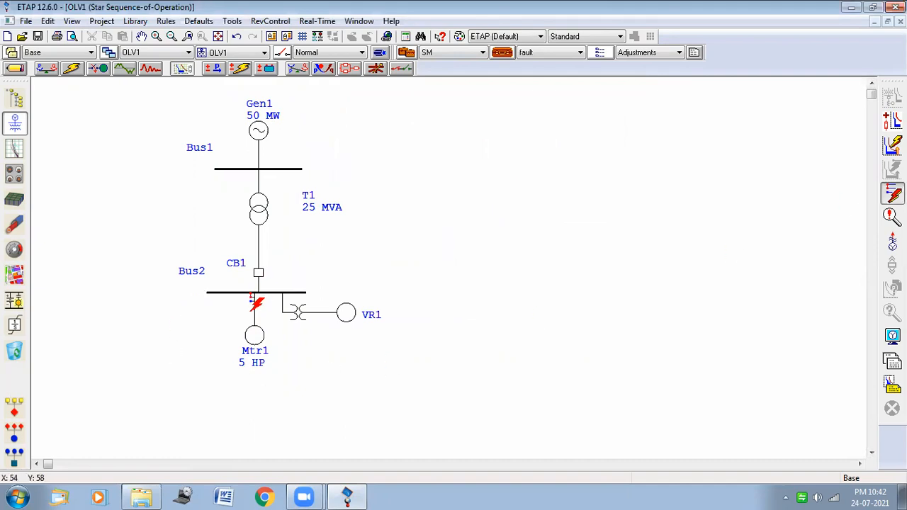
click(260, 302)
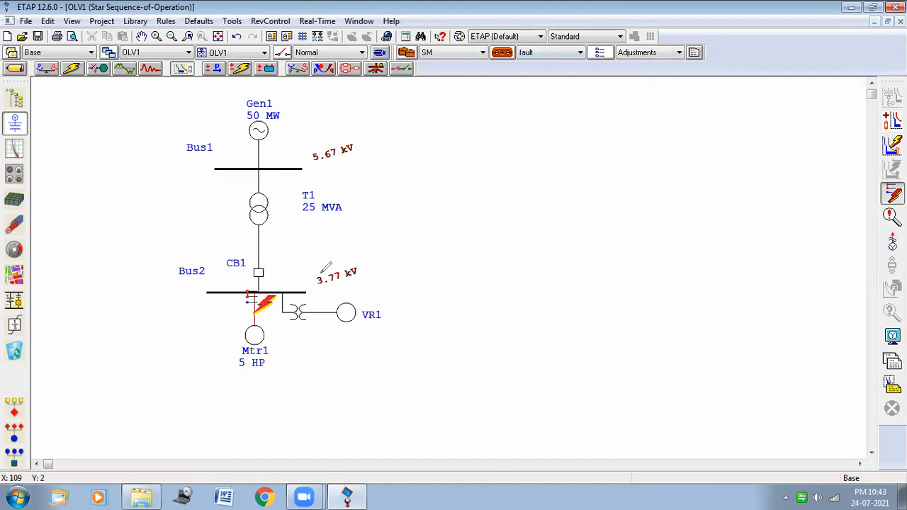
mouse_move(343, 254)
mouse_down()
mouse_move(358, 292)
mouse_move(304, 268)
mouse_move(314, 262)
mouse_up()
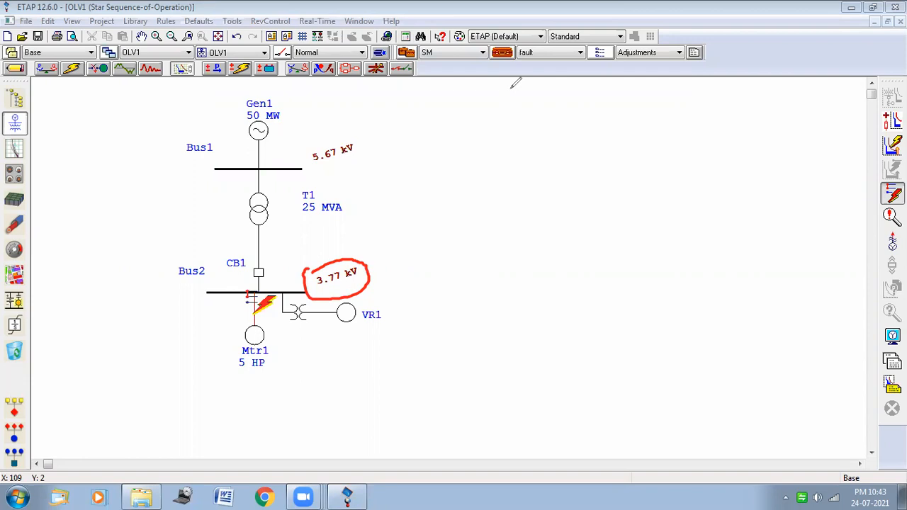
click(612, 101)
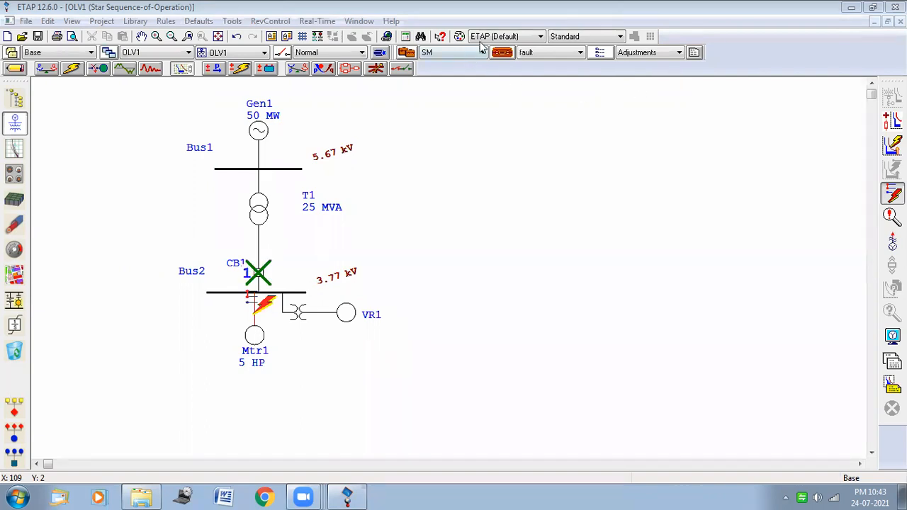
- Set the study case's sequence-of-operation fault type to Line-to-Line-to-Ground and accept it
click(406, 52)
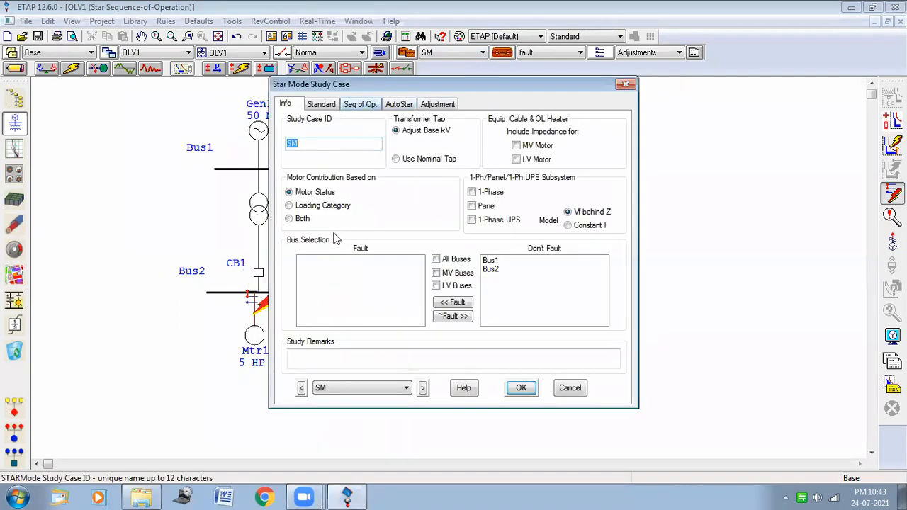
click(323, 302)
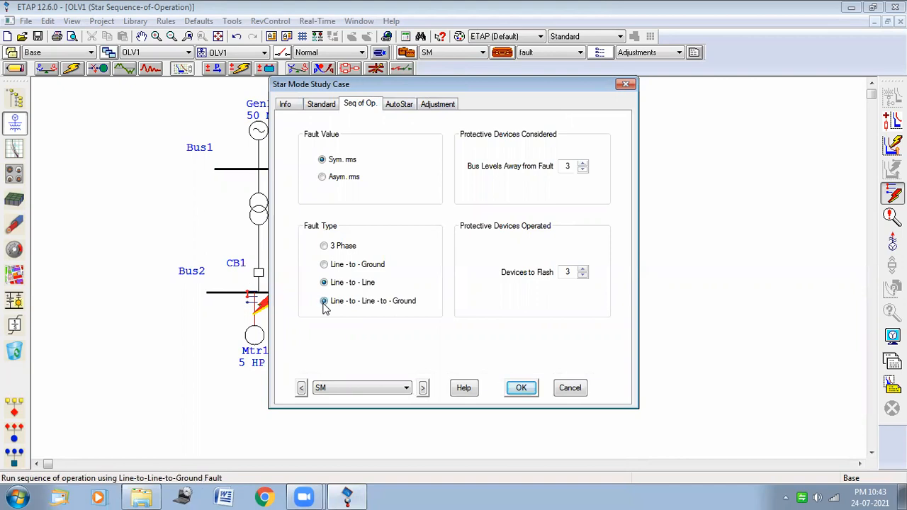
click(521, 389)
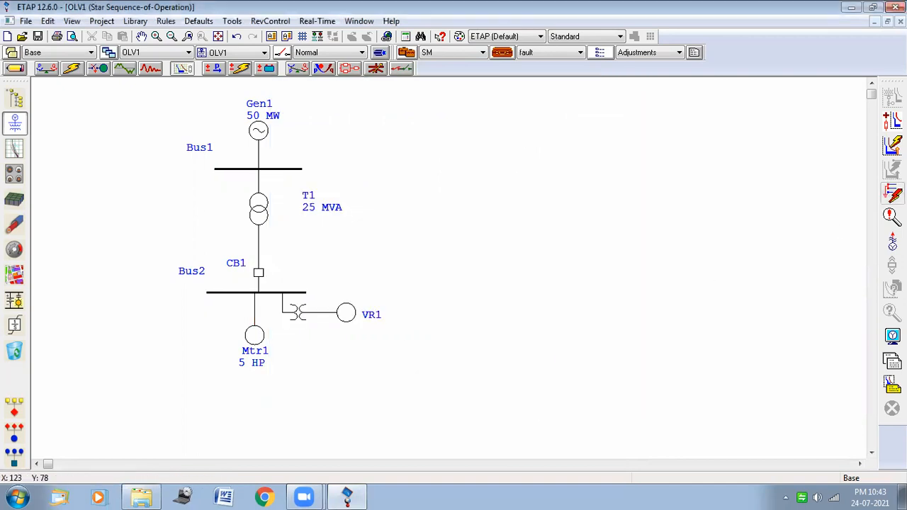
- Run the sequence of operation for a line-to-line-to-ground fault on the connector between Bus2 and Mtr1
click(892, 192)
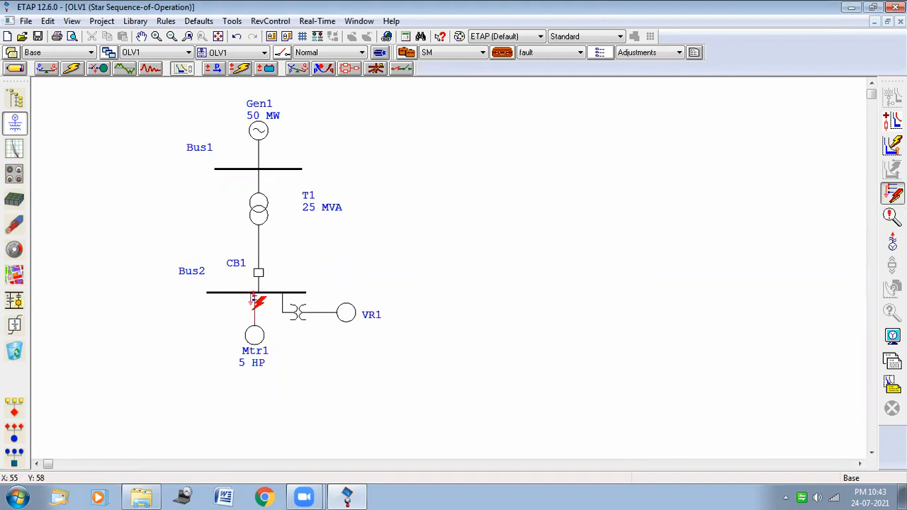
click(253, 298)
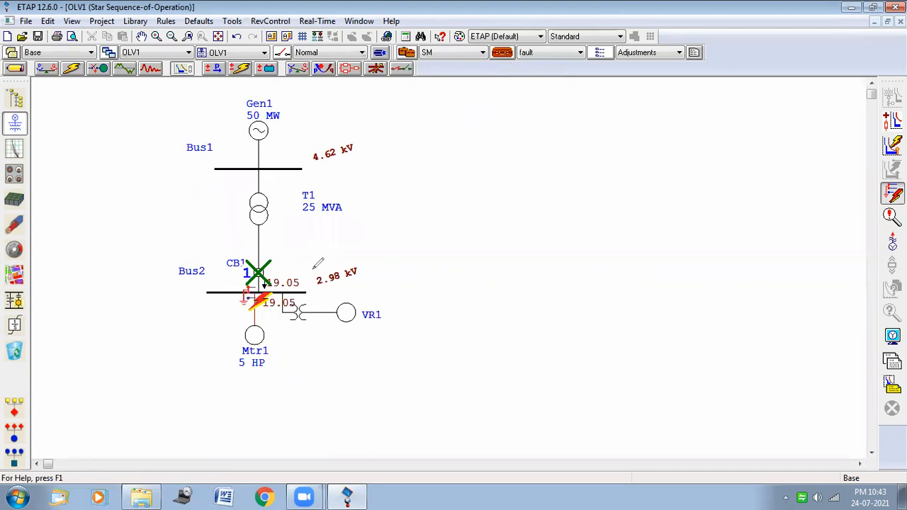
mouse_move(365, 264)
mouse_down()
mouse_move(333, 296)
mouse_move(312, 283)
mouse_move(322, 267)
mouse_up()
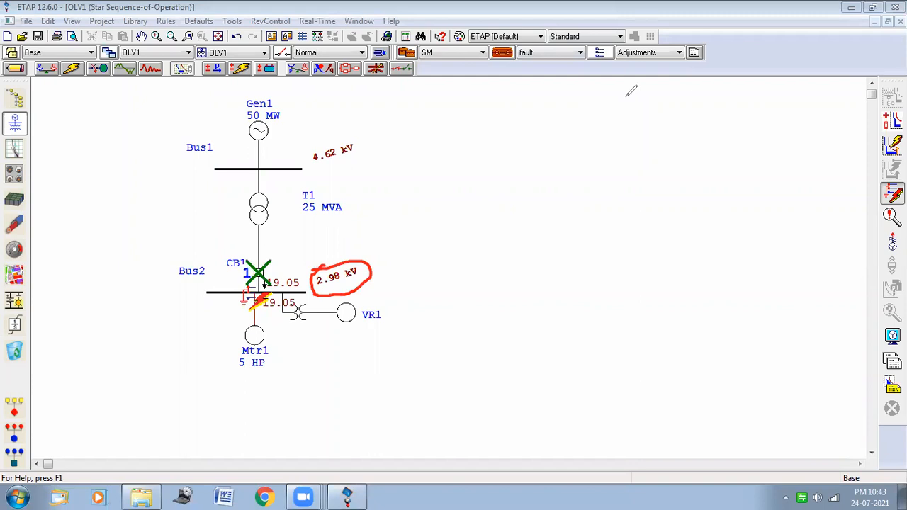
key(ctrl+z)
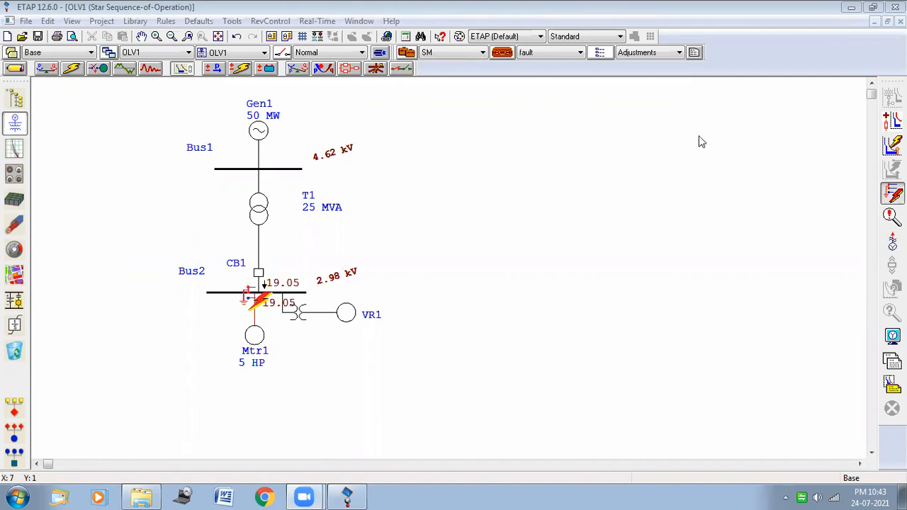
- Review the operating times and trip conditions of VR1 and CB1 in the sequence-of-operation events report, and close it
mouse_move(881, 214)
mouse_down()
mouse_move(905, 216)
mouse_move(894, 234)
mouse_move(879, 224)
mouse_up()
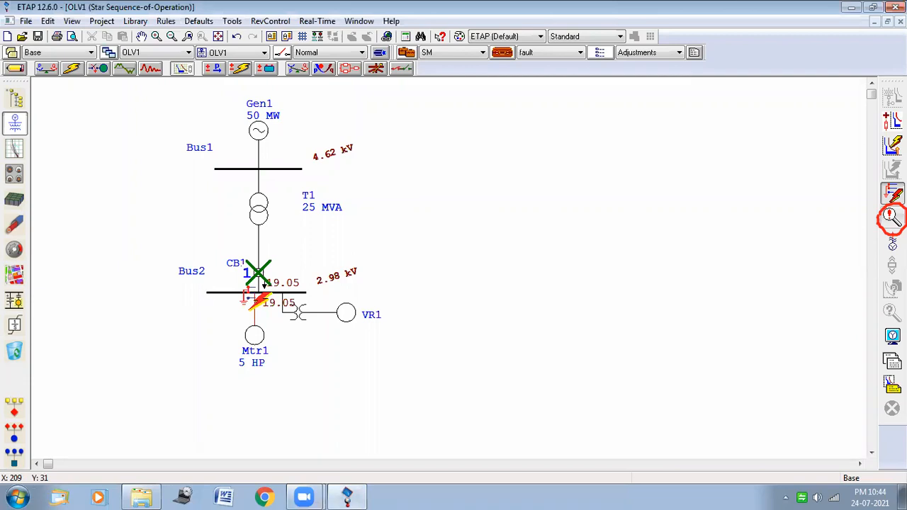
click(891, 218)
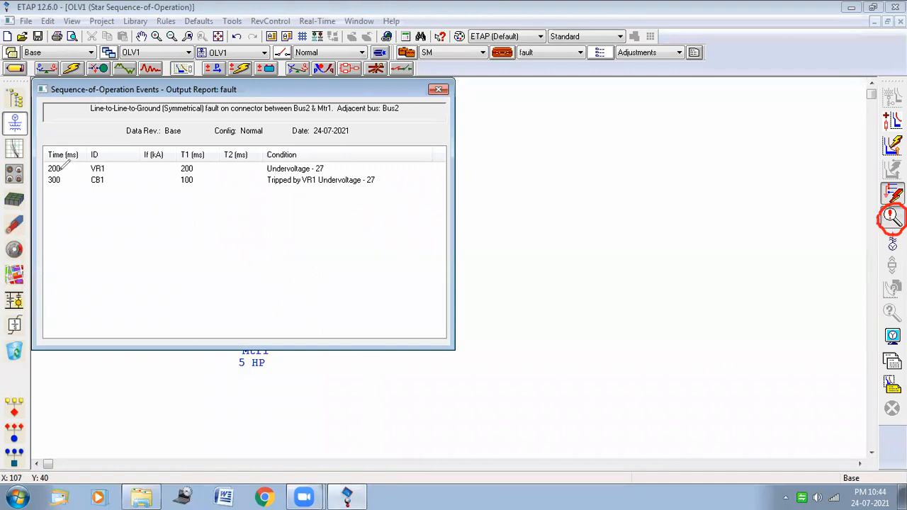
mouse_move(65, 161)
mouse_down()
mouse_move(51, 163)
mouse_move(65, 163)
mouse_move(54, 175)
mouse_move(55, 159)
mouse_up()
click(49, 192)
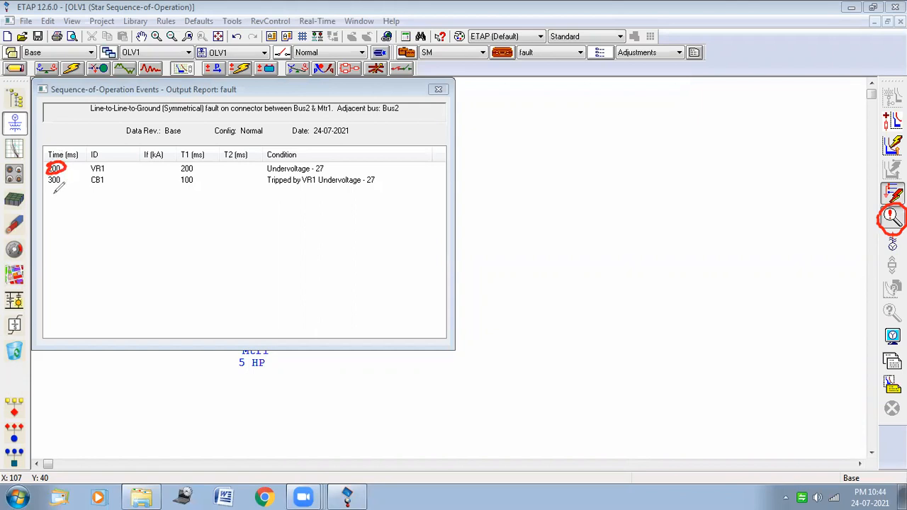
mouse_move(46, 187)
mouse_down()
mouse_move(57, 172)
mouse_move(74, 185)
mouse_move(48, 190)
mouse_up()
drag(265, 173, 323, 172)
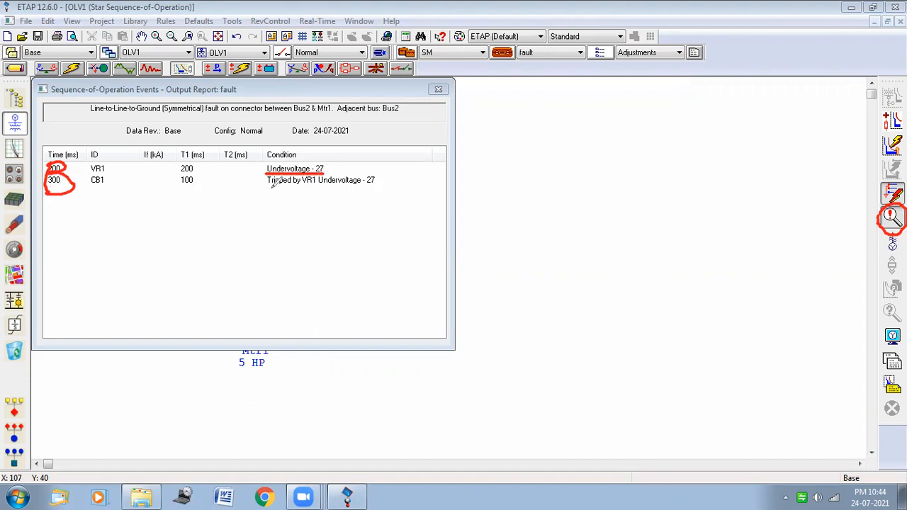
drag(270, 188, 347, 189)
drag(90, 187, 109, 188)
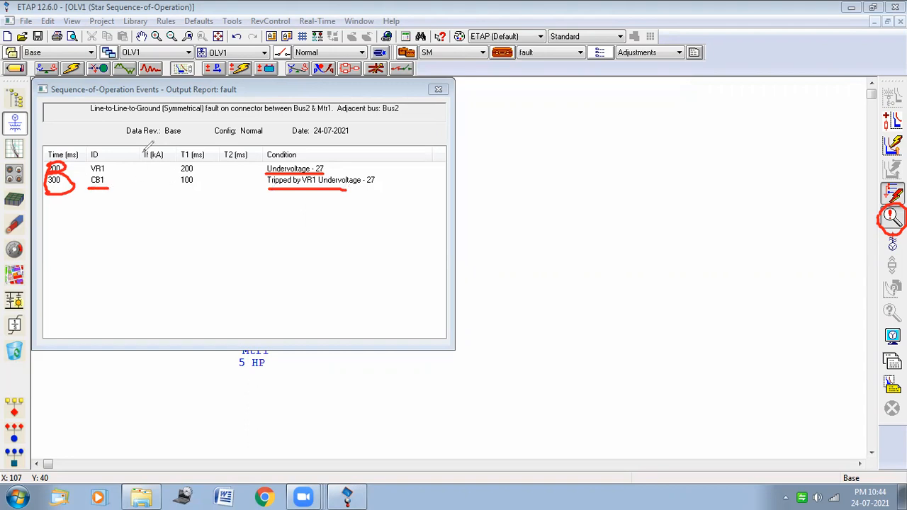
mouse_move(88, 108)
mouse_down()
mouse_move(139, 95)
mouse_move(167, 108)
mouse_move(142, 125)
mouse_move(110, 123)
mouse_move(92, 110)
mouse_up()
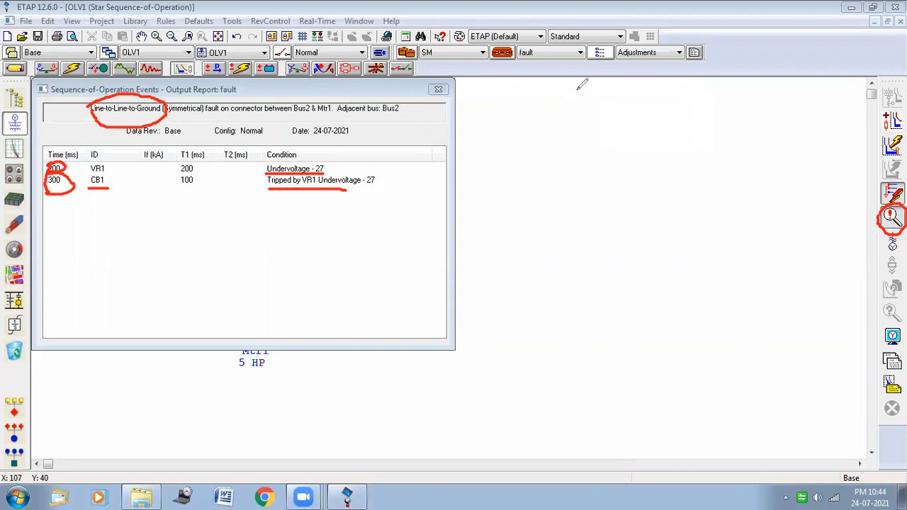
key(e)
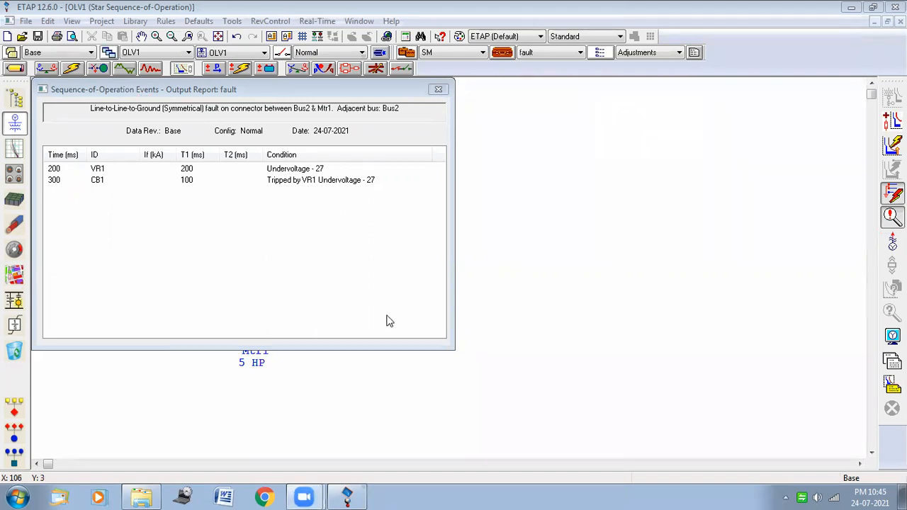
key(Escape)
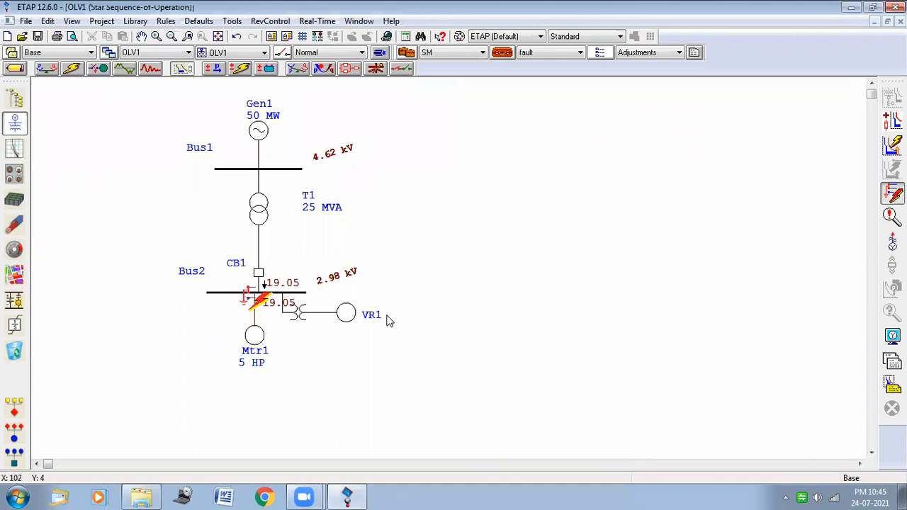